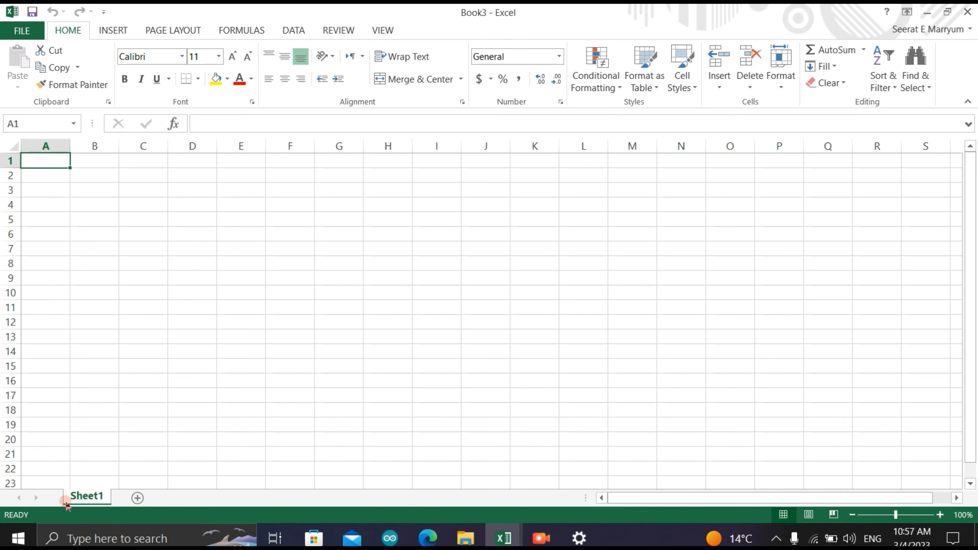
- Add two new worksheets to the workbook and delete both of them again
{"action": "left_click", "coordinate": [136, 498]}
{"action": "left_click", "coordinate": [186, 498]}
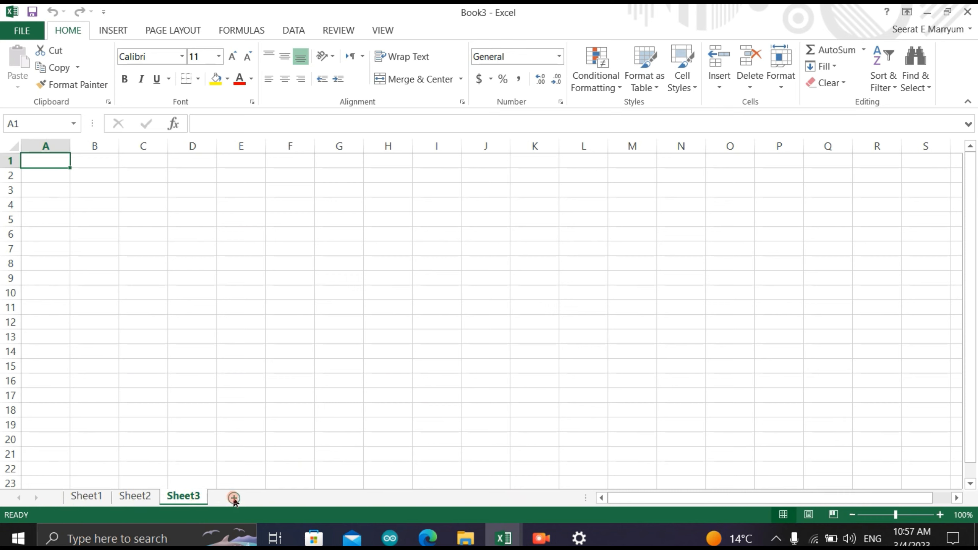
{"action": "right_click", "coordinate": [193, 498]}
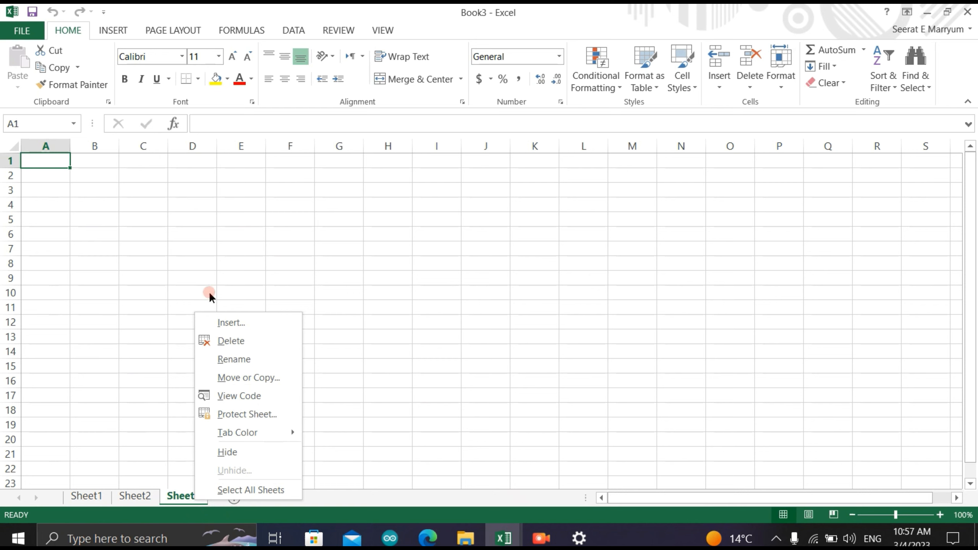
{"action": "left_click", "coordinate": [228, 341]}
{"action": "right_click", "coordinate": [145, 497]}
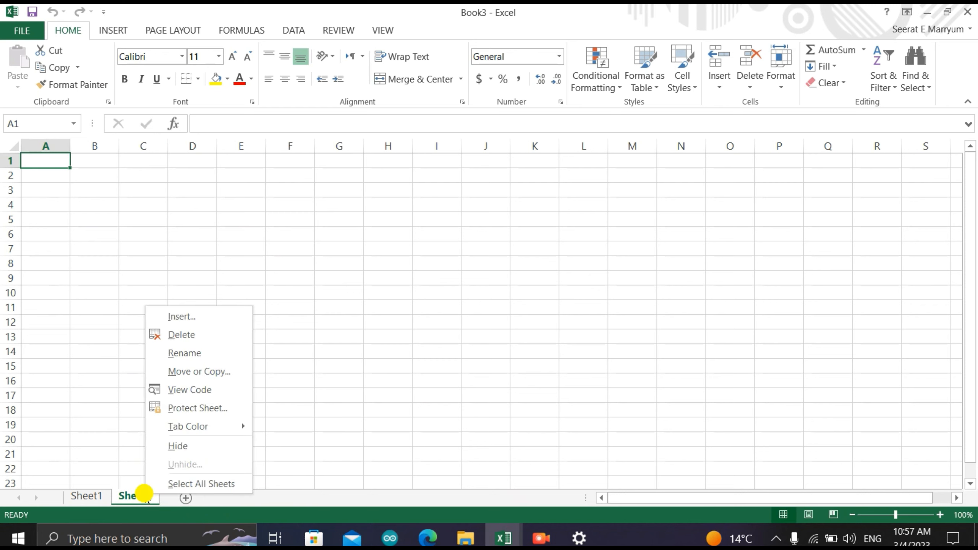
{"action": "left_click", "coordinate": [179, 334]}
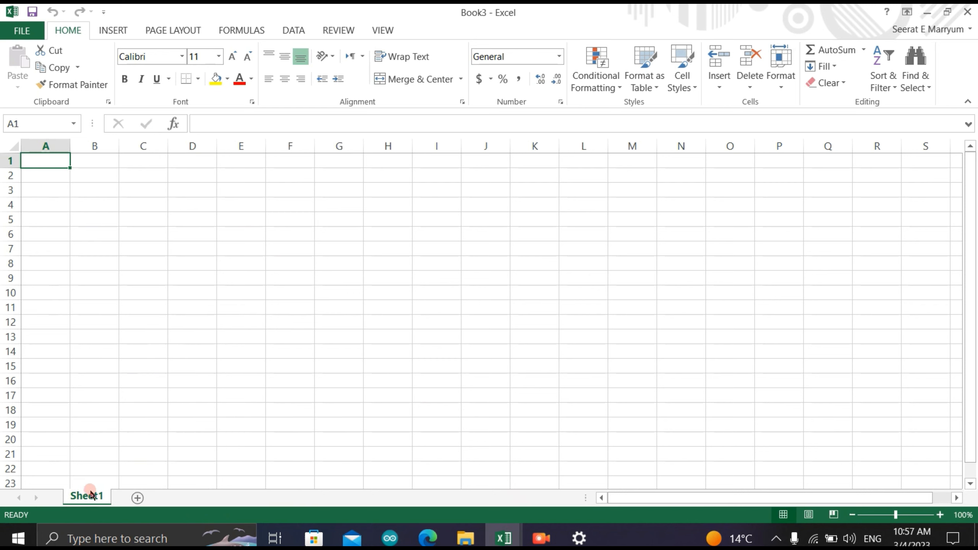
- Enter the title "Students Result Sheet" in cell A1
{"action": "left_click", "coordinate": [46, 156]}
{"action": "left_click", "coordinate": [44, 153]}
{"action": "type", "text": "Students R"}
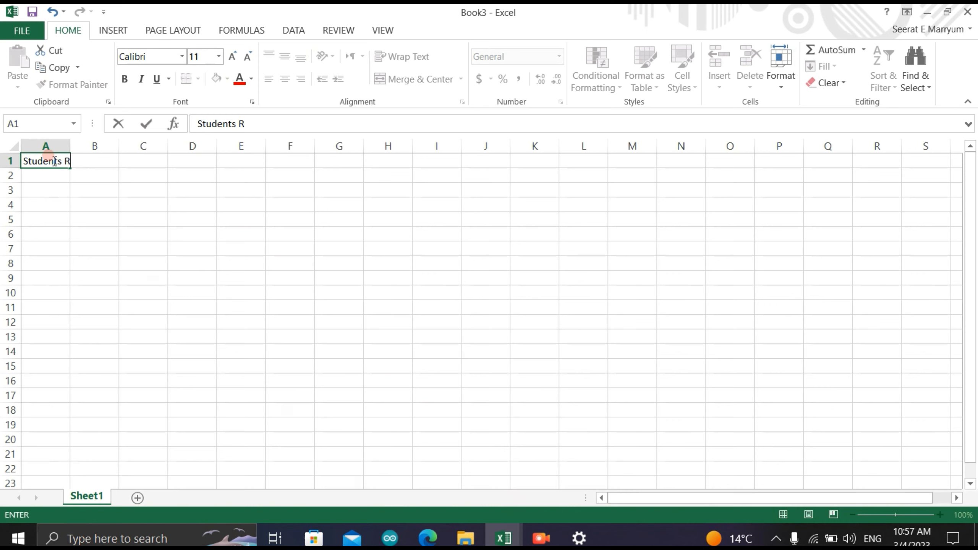
{"action": "type", "text": "esult Sheet"}
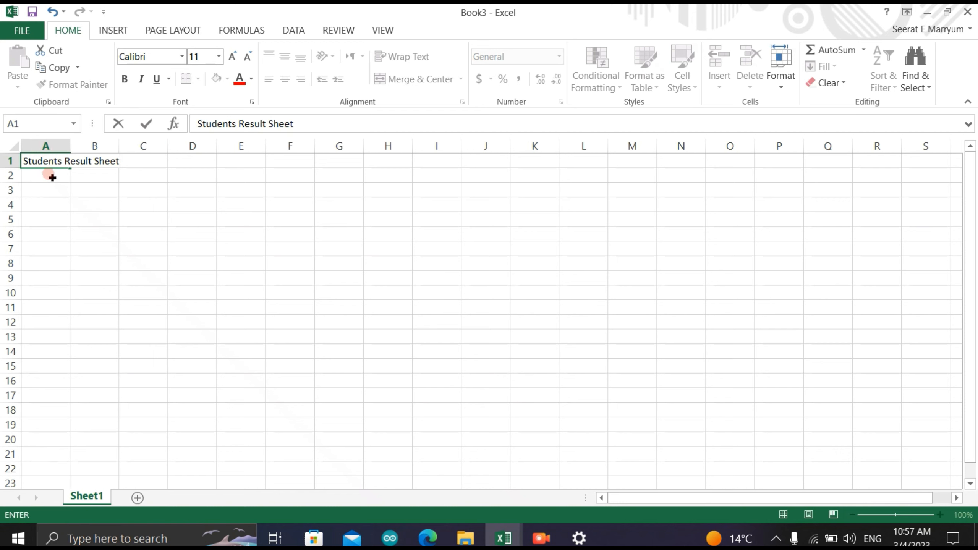
{"action": "left_click", "coordinate": [52, 178]}
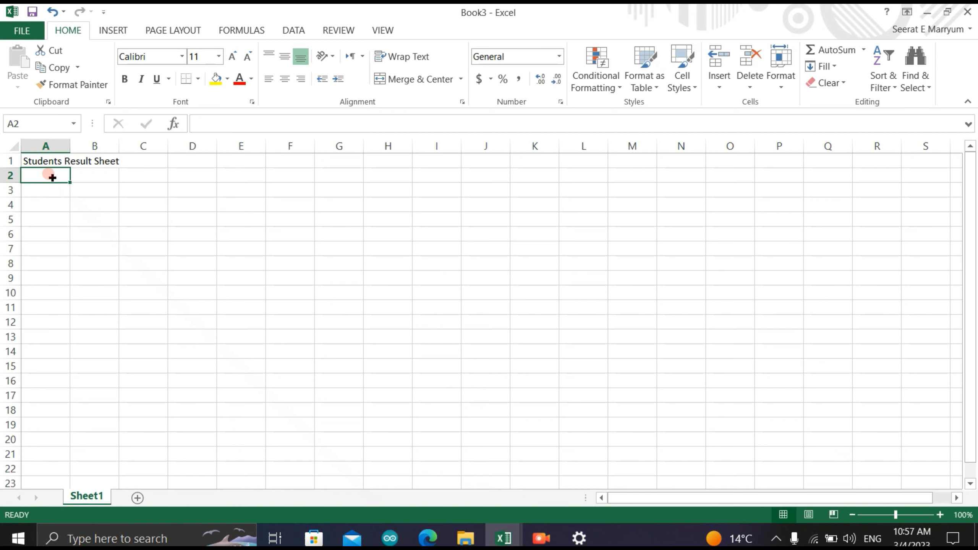
- Enter the column headings "S.No" in A3 and "Student Names" in B3
{"action": "left_click", "coordinate": [50, 189]}
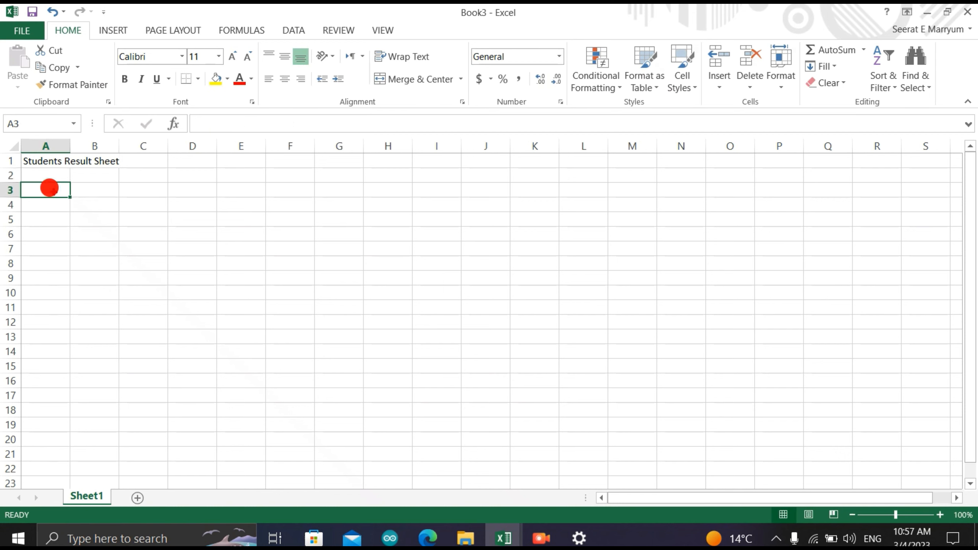
{"action": "type", "text": "S"}
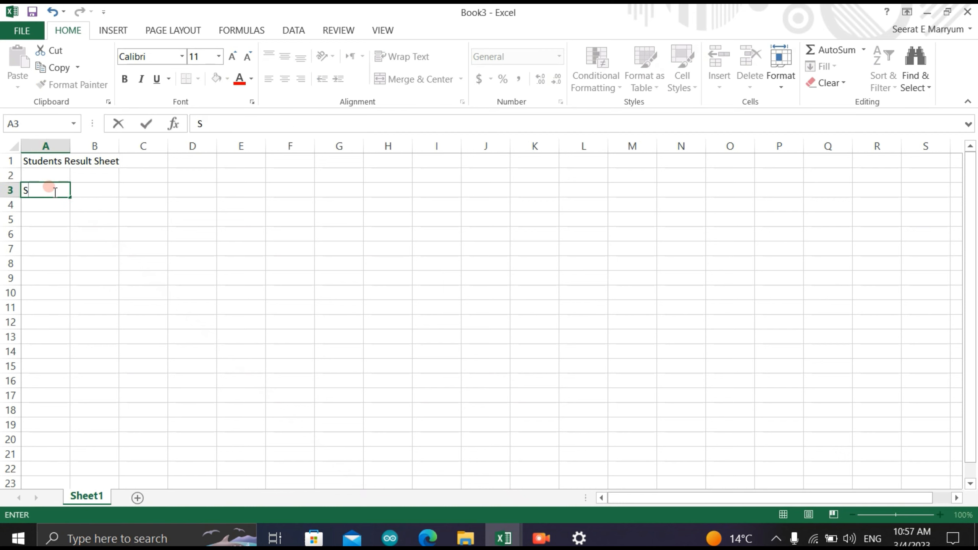
{"action": "type", "text": ".No"}
{"action": "left_click", "coordinate": [87, 190]}
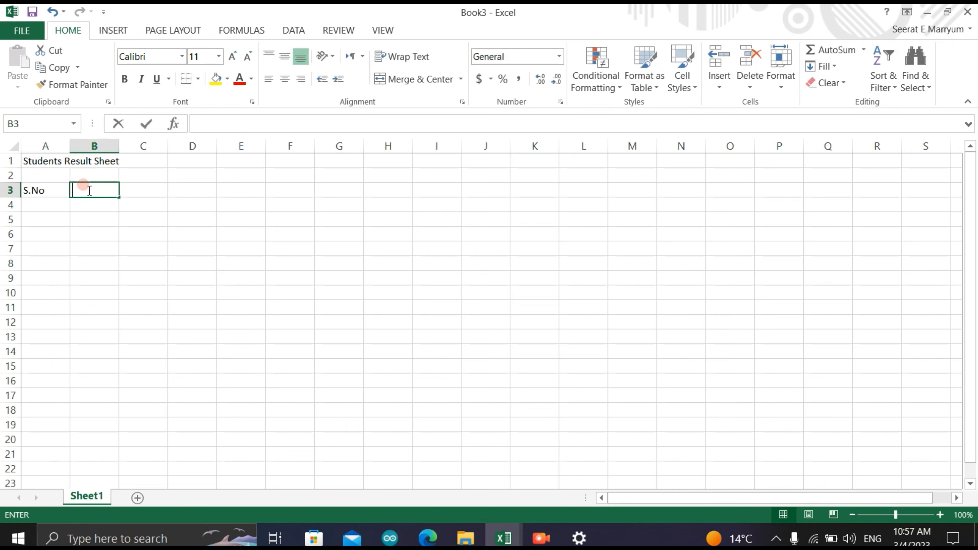
{"action": "type", "text": "Stu"}
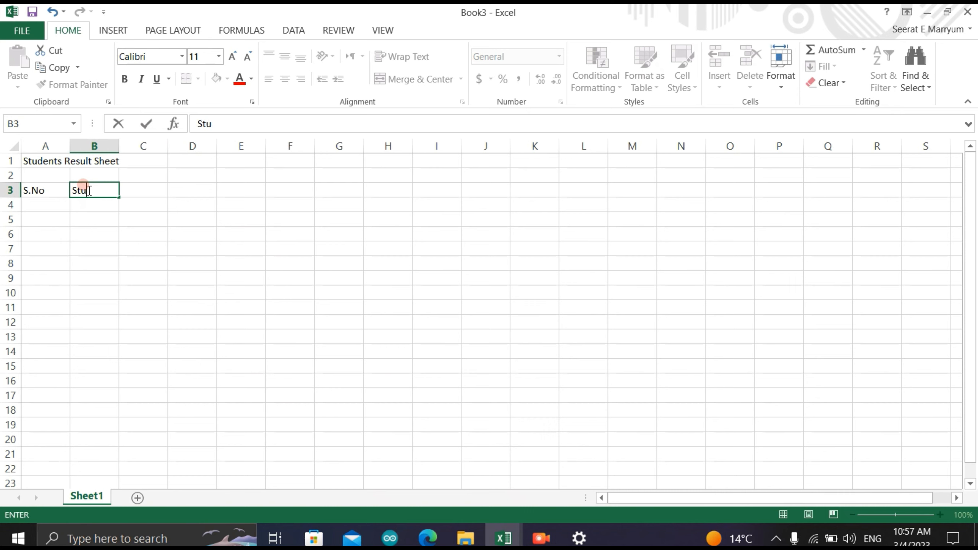
{"action": "type", "text": "dent Names"}
{"action": "double_click", "coordinate": [150, 188]}
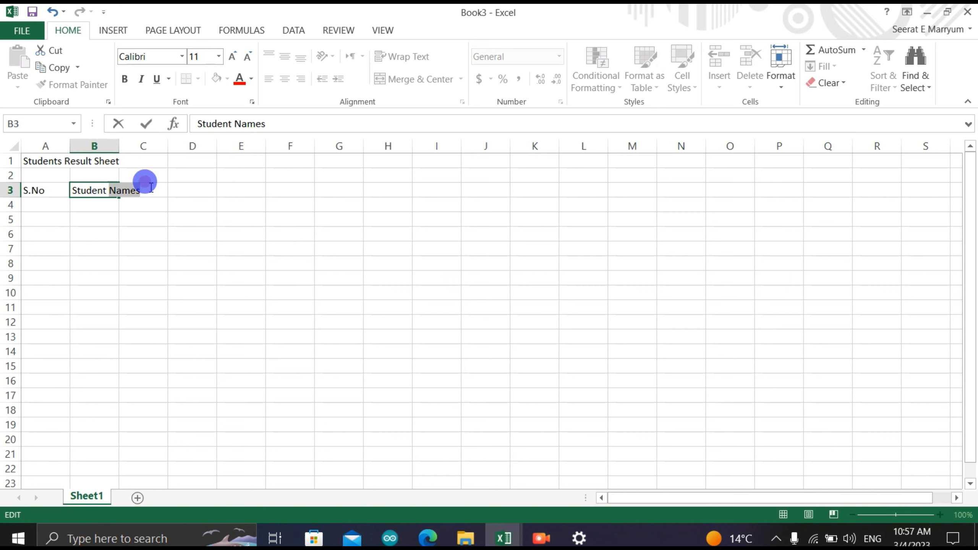
- Enter the subject headings "Maths" in C3 and "Physics" in D3
{"action": "left_click", "coordinate": [170, 189]}
{"action": "double_click", "coordinate": [162, 188]}
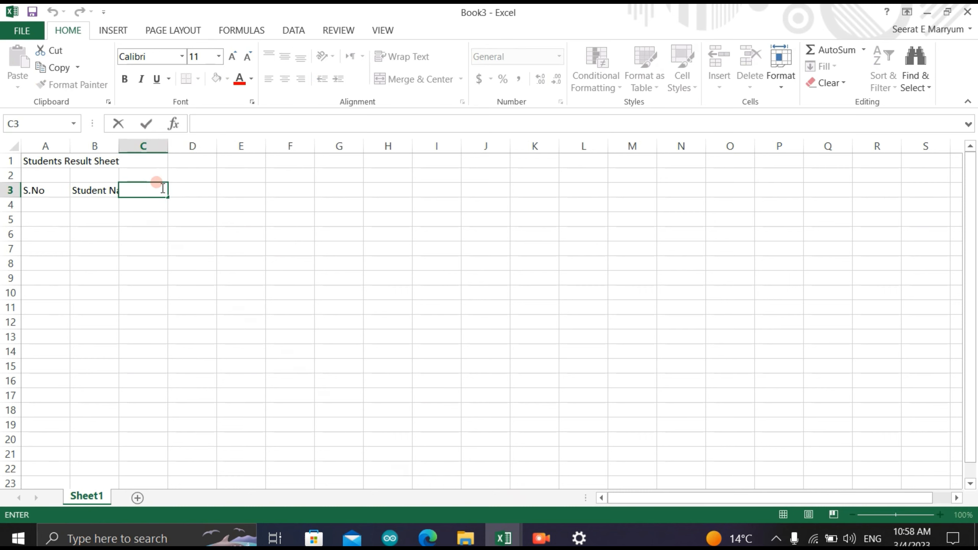
{"action": "type", "text": "Maths"}
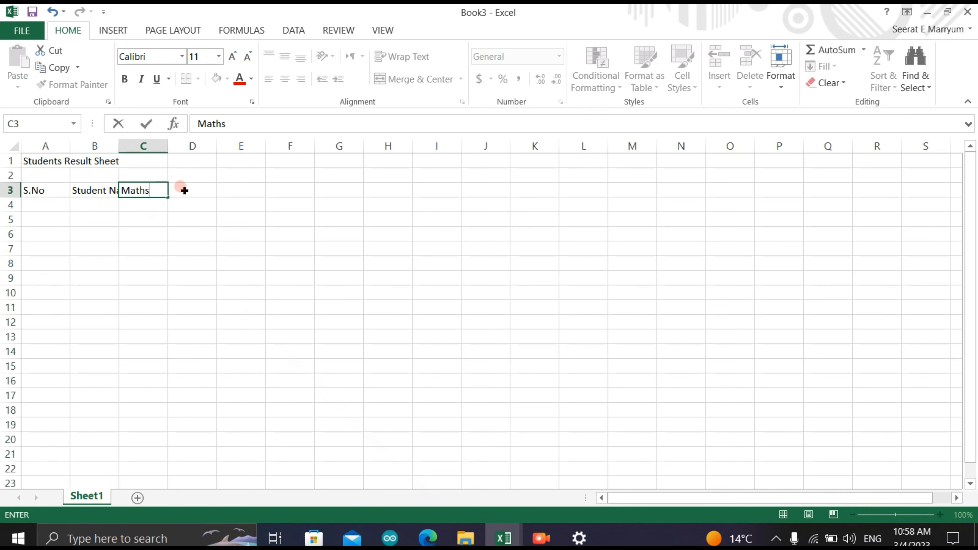
{"action": "left_click", "coordinate": [181, 188]}
{"action": "double_click", "coordinate": [181, 189]}
{"action": "type", "text": "Phy"}
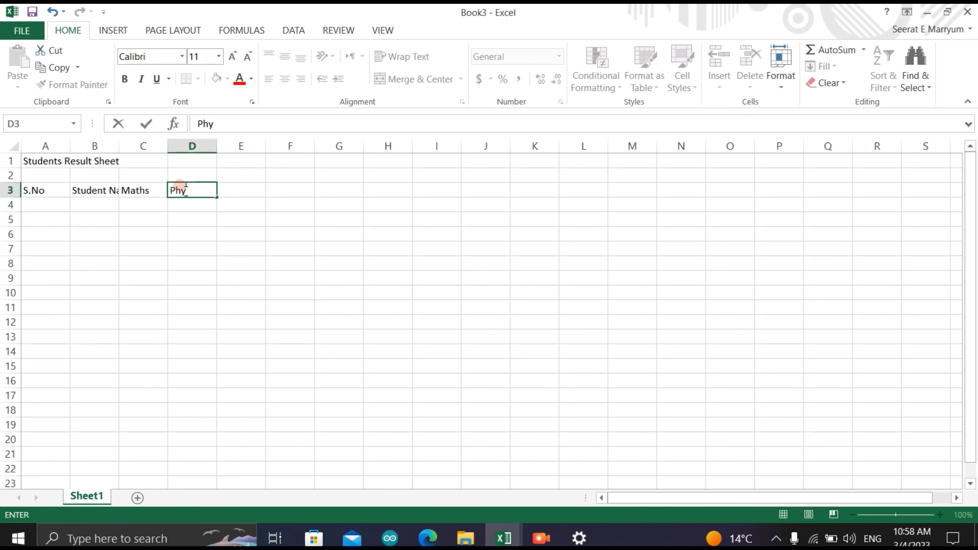
{"action": "type", "text": "sics"}
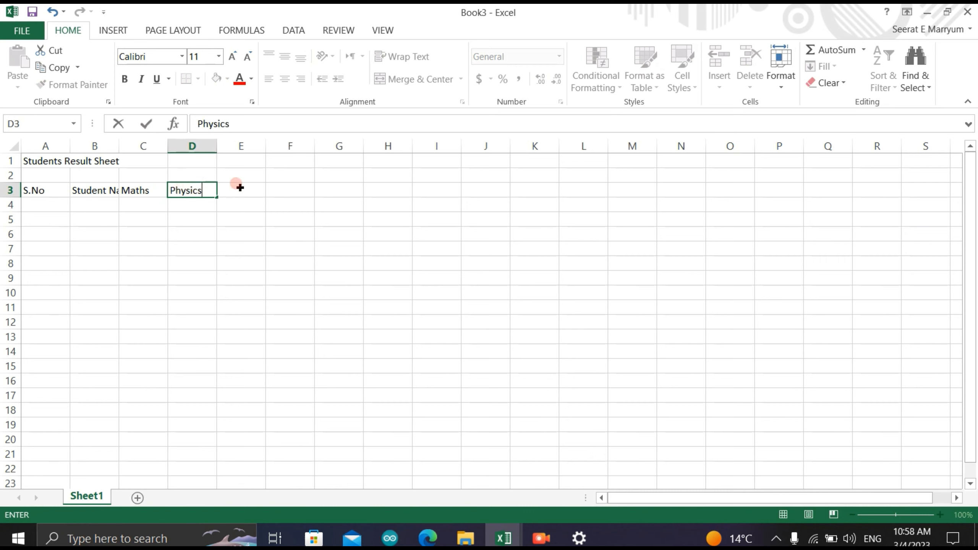
- Enter the subject headings "Chemistry" in E3 and "Physics" in F3
{"action": "left_click", "coordinate": [241, 189]}
{"action": "type", "text": "CH"}
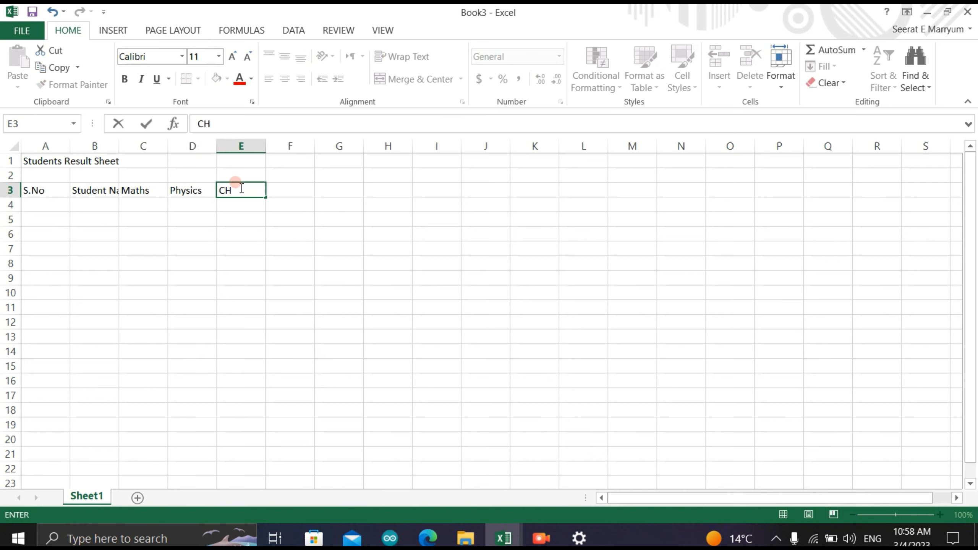
{"action": "key", "text": "BackSpace"}
{"action": "type", "text": "hemistry"}
{"action": "left_click", "coordinate": [298, 185]}
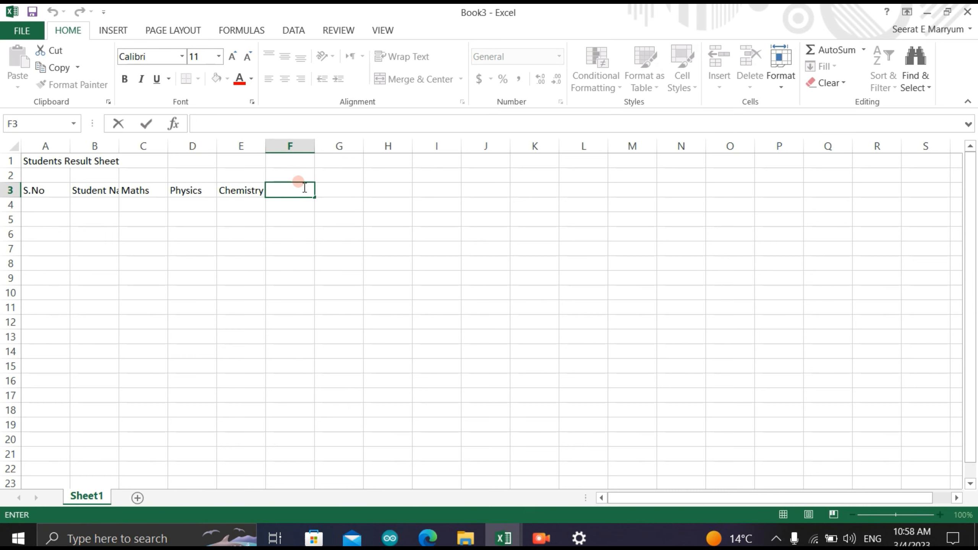
{"action": "type", "text": "Physics"}
- Enter the subject headings "Pak Studies" in G3 and "Islamiyat" in H3
{"action": "left_click", "coordinate": [334, 183]}
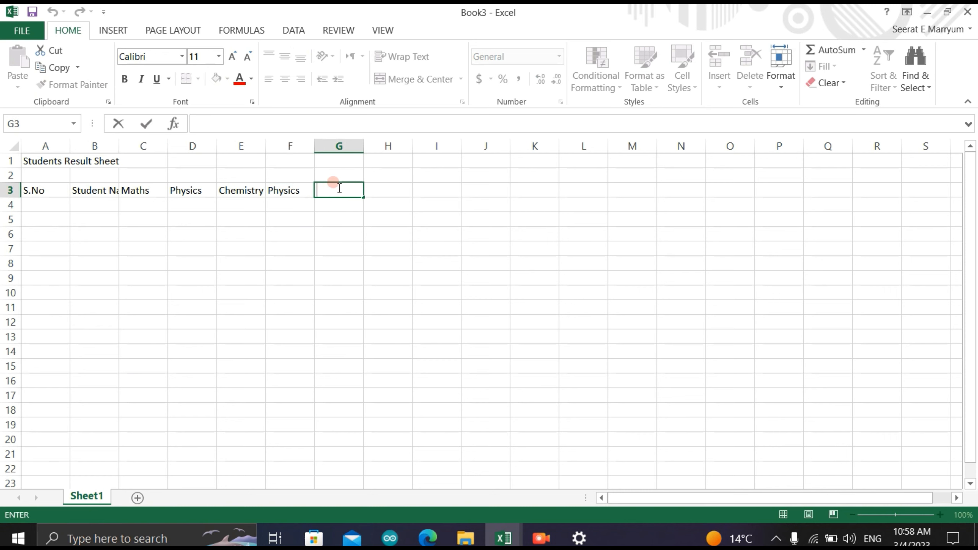
{"action": "type", "text": "Pak Studies"}
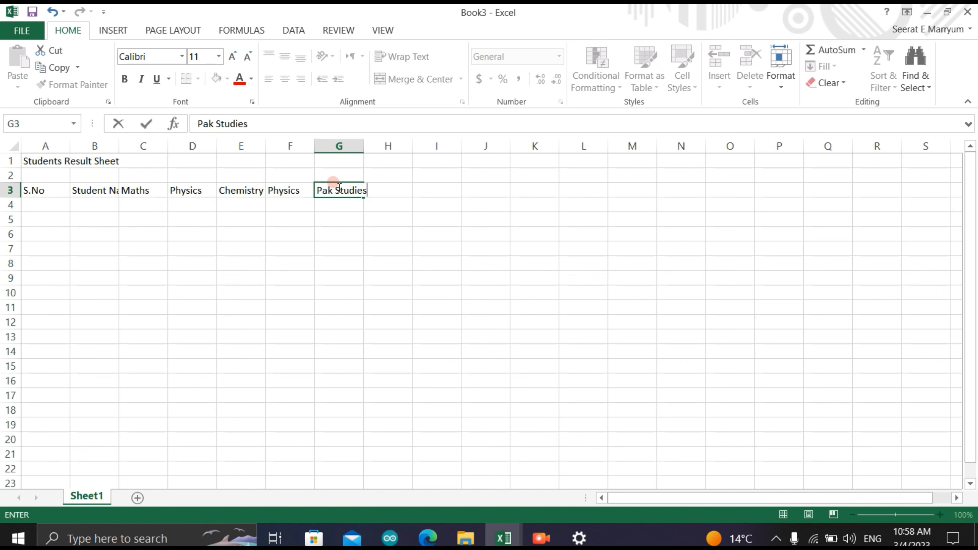
{"action": "left_click_drag", "start_coordinate": [335, 190], "coordinate": [400, 189]}
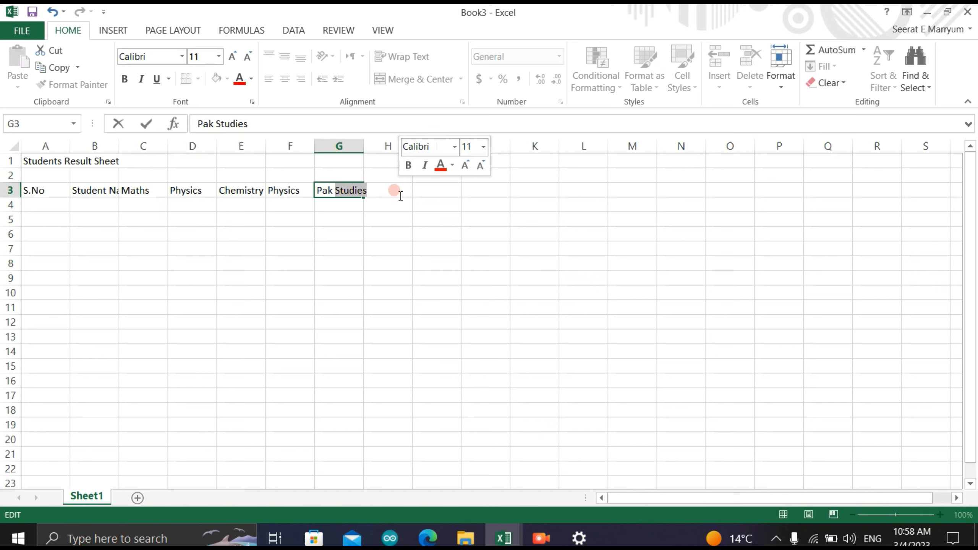
{"action": "double_click", "coordinate": [396, 198]}
{"action": "double_click", "coordinate": [396, 186]}
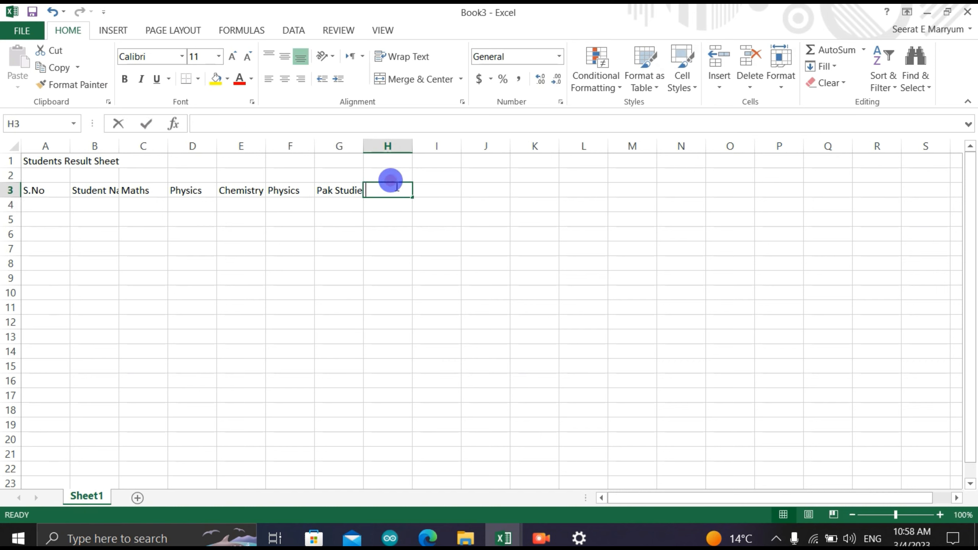
{"action": "type", "text": "Isl"}
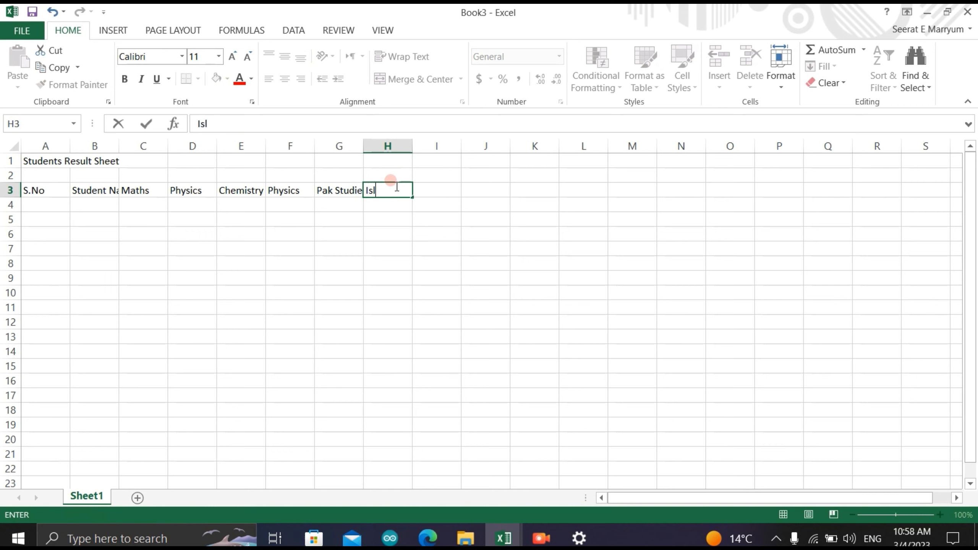
{"action": "type", "text": "amiyat"}
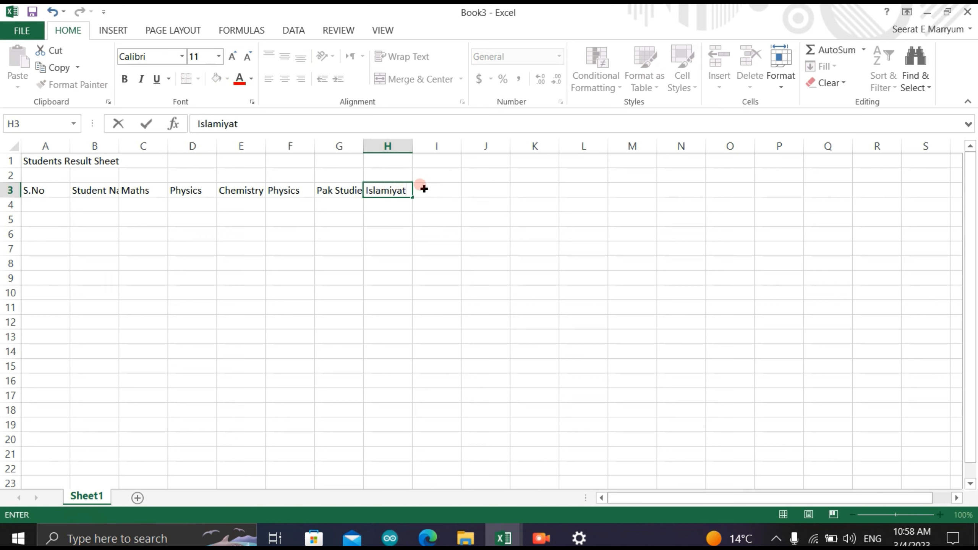
- Enter the subject headings "Englush" in I3 and "Biology" in J3
{"action": "left_click", "coordinate": [422, 185]}
{"action": "type", "text": "Eng"}
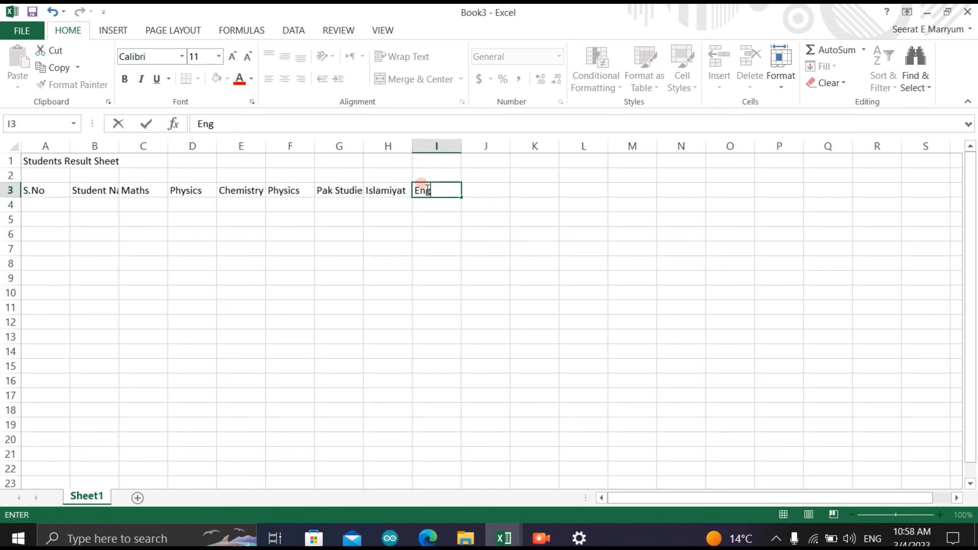
{"action": "type", "text": "lush"}
{"action": "left_click", "coordinate": [478, 185]}
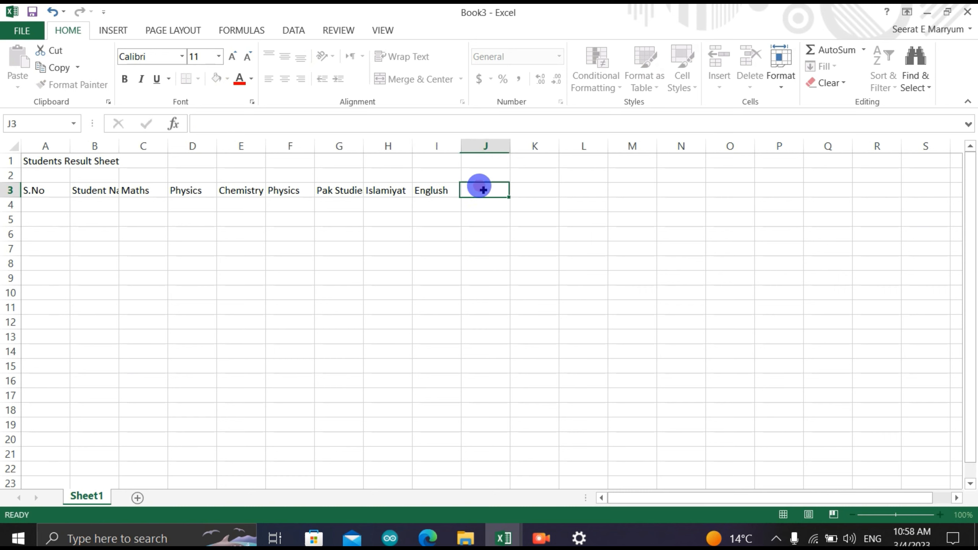
{"action": "type", "text": "Bio"}
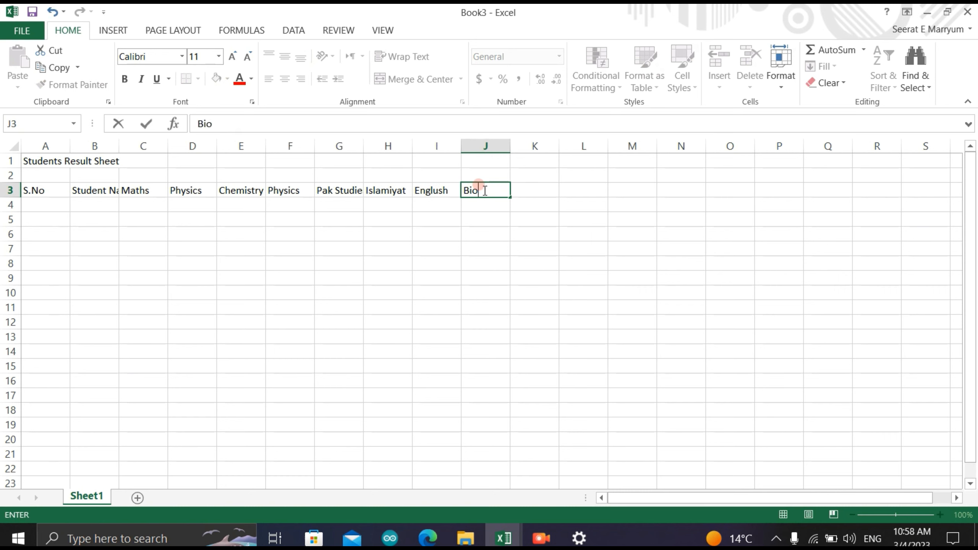
{"action": "type", "text": "logy"}
{"action": "left_click", "coordinate": [515, 187]}
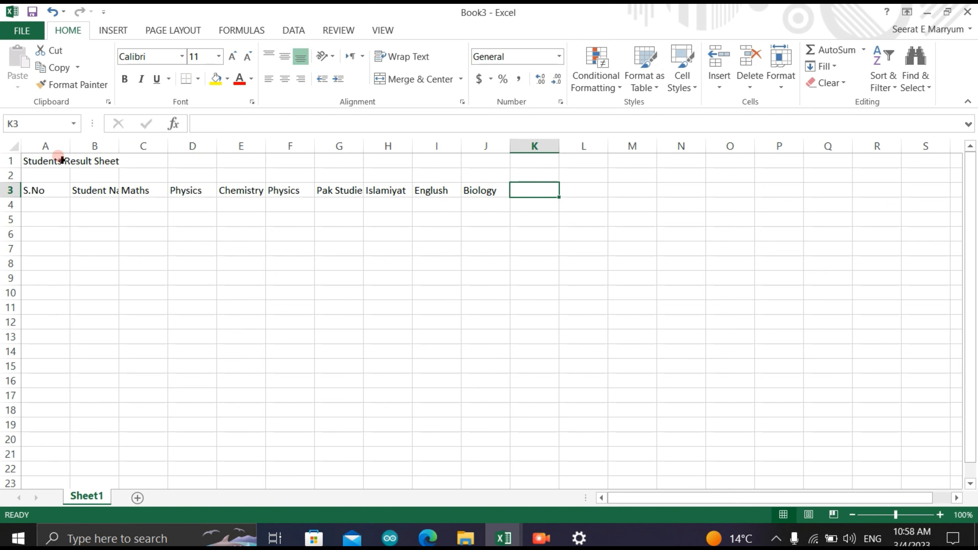
- Enter the row label "Total Marks" in B2, above the Student Names heading
{"action": "left_click", "coordinate": [136, 170]}
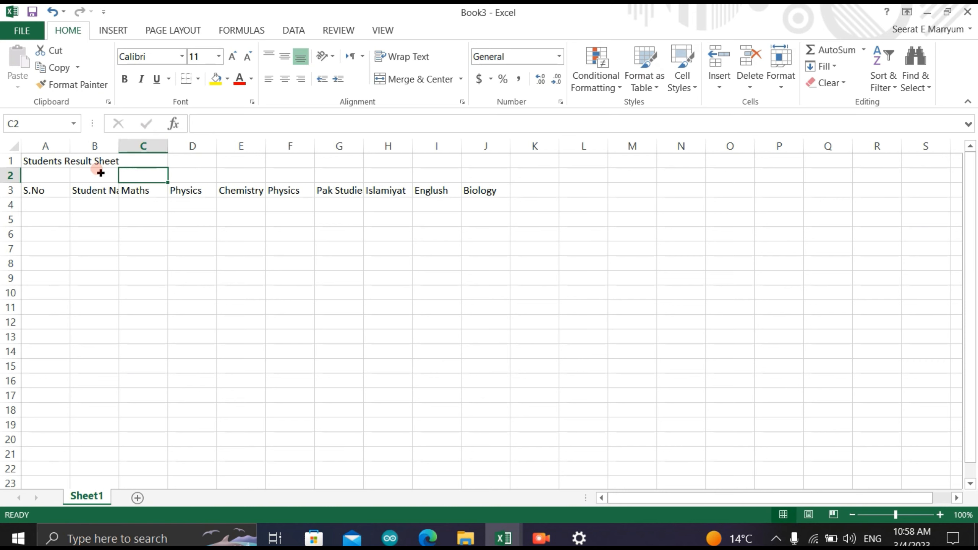
{"action": "left_click", "coordinate": [89, 175]}
{"action": "double_click", "coordinate": [92, 177]}
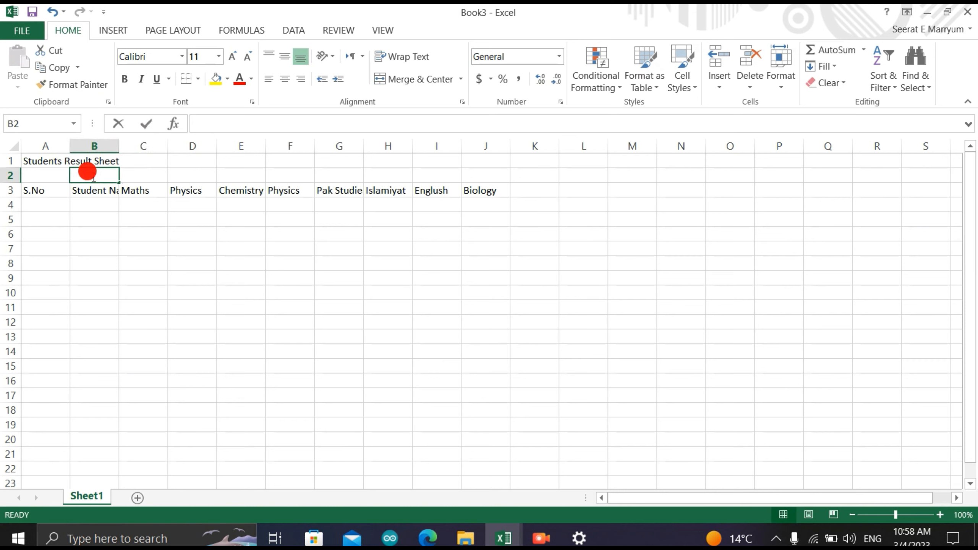
{"action": "type", "text": "To"}
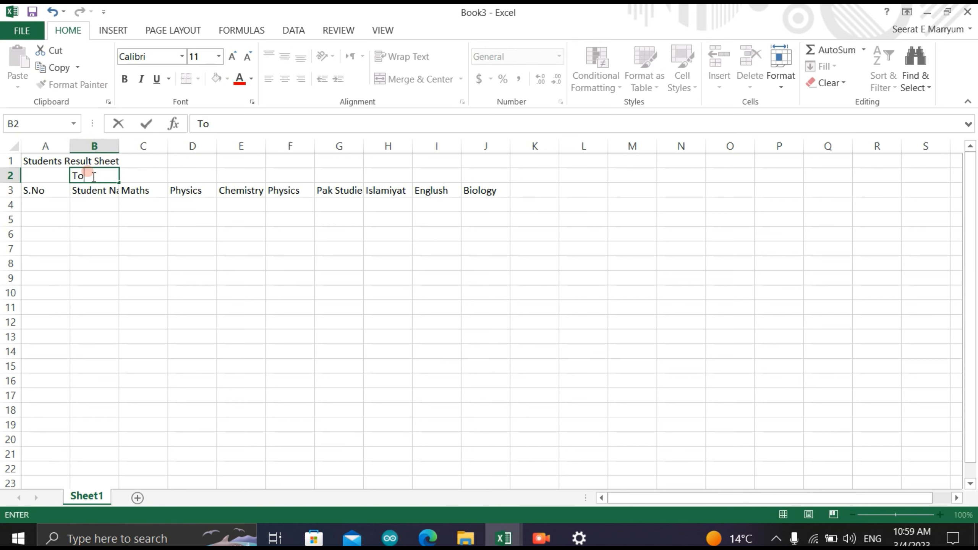
{"action": "type", "text": "tak"}
{"action": "key", "text": "BackSpace"}
{"action": "type", "text": "l Marks"}
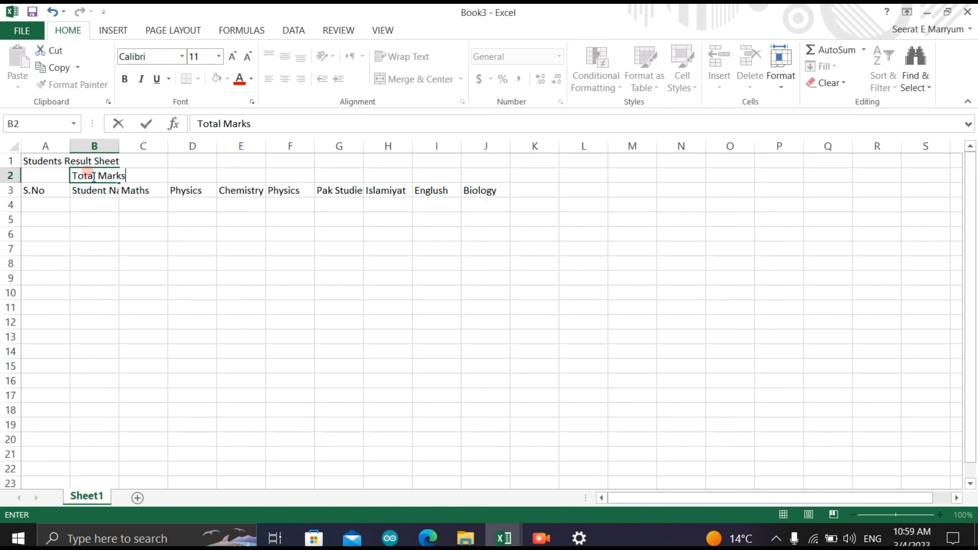
- Enter total marks of 75 in C2, D2 and E2 for Maths, Physics and Chemistry
{"action": "left_click", "coordinate": [149, 191]}
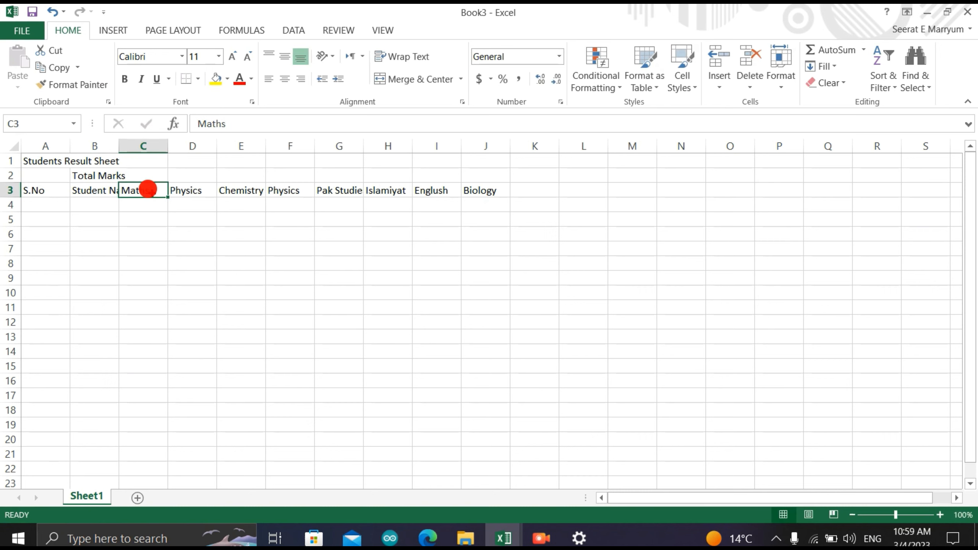
{"action": "double_click", "coordinate": [155, 172]}
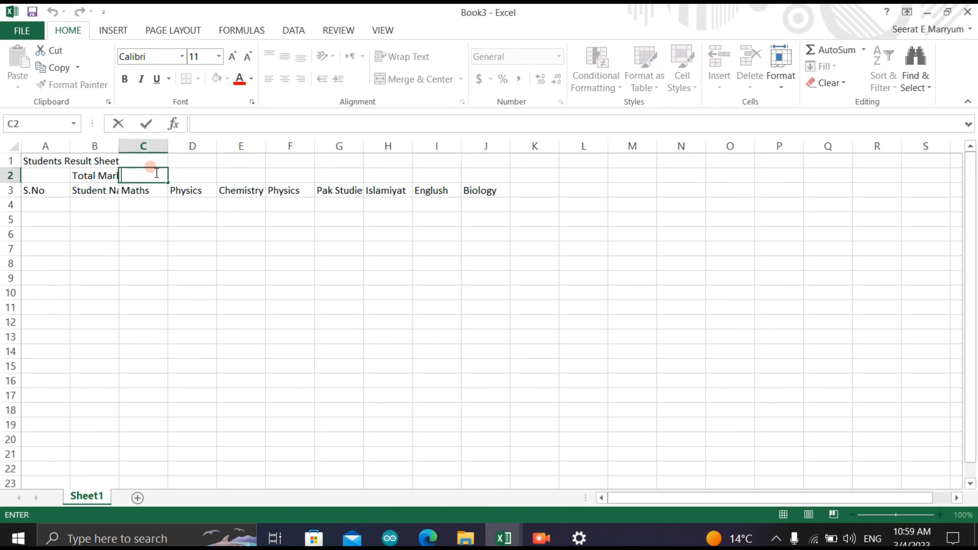
{"action": "type", "text": "75"}
{"action": "double_click", "coordinate": [189, 176]}
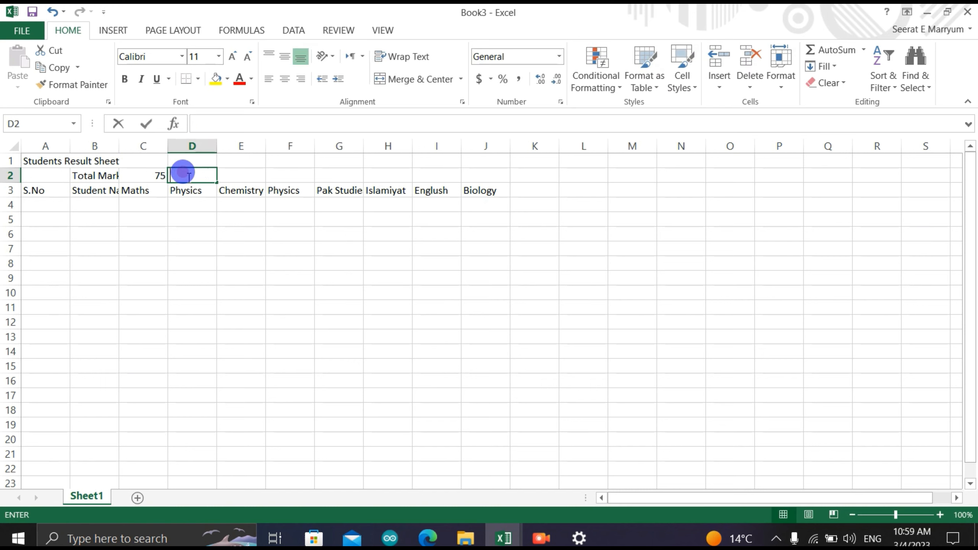
{"action": "type", "text": "75"}
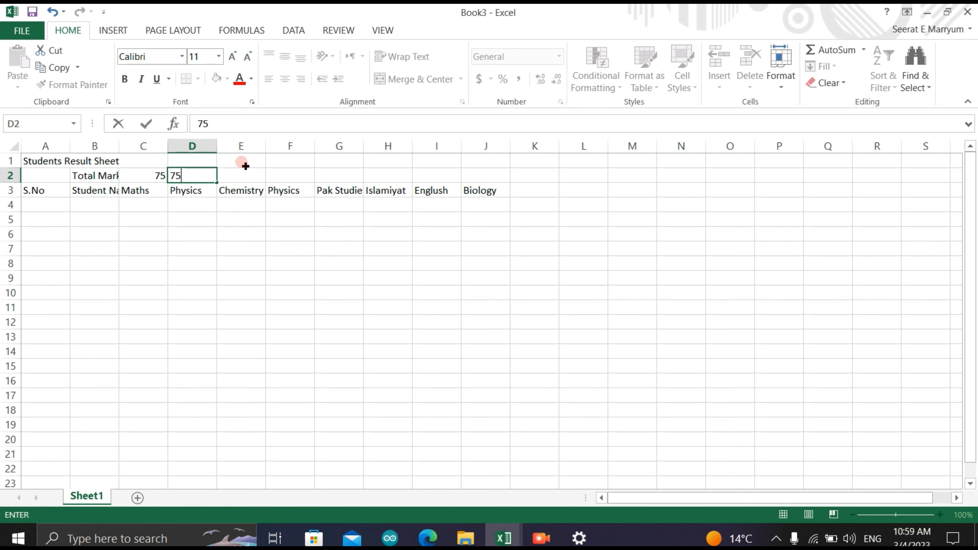
{"action": "double_click", "coordinate": [242, 174]}
{"action": "type", "text": "75"}
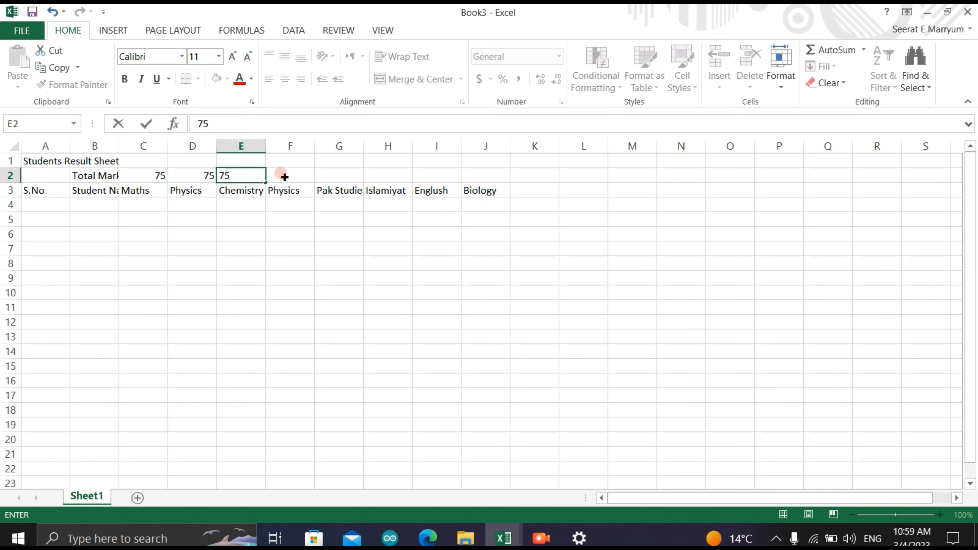
- Delete column F, which holds the duplicate Physics heading
{"action": "double_click", "coordinate": [280, 189]}
{"action": "double_click", "coordinate": [286, 190]}
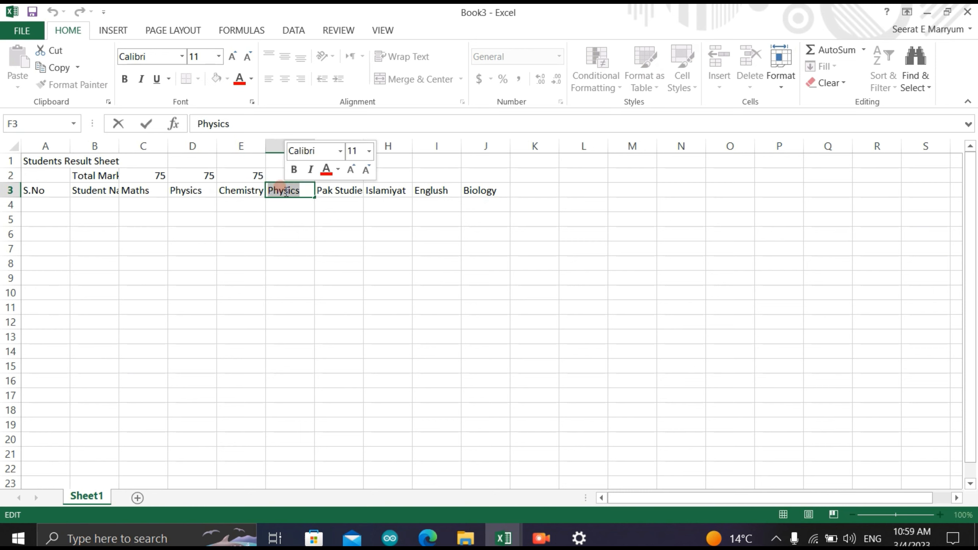
{"action": "right_click", "coordinate": [279, 158]}
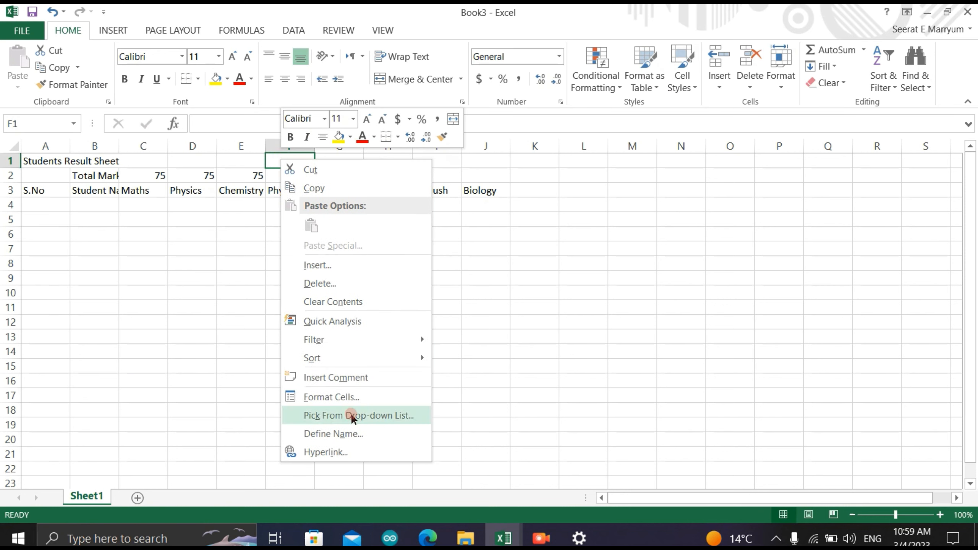
{"action": "left_click", "coordinate": [272, 136]}
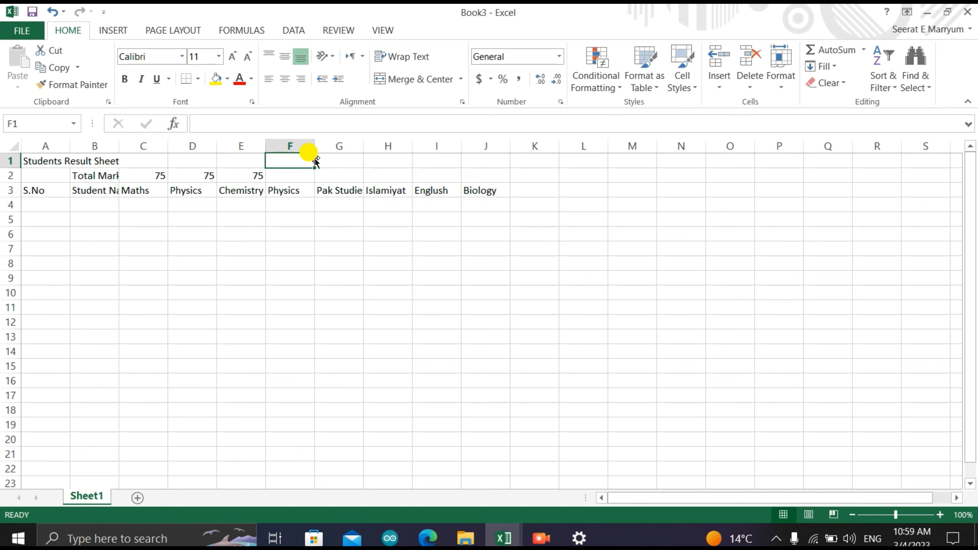
{"action": "right_click", "coordinate": [300, 150]}
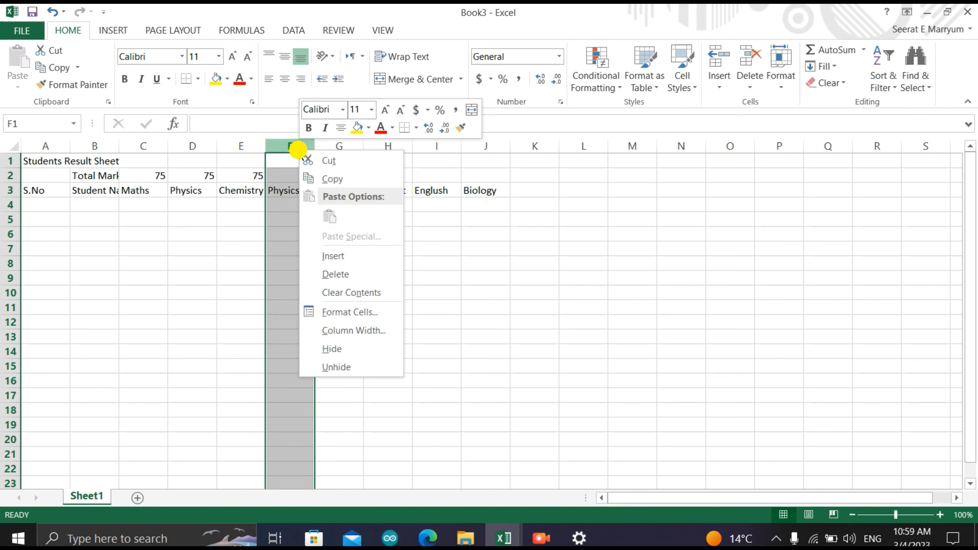
{"action": "left_click", "coordinate": [321, 275]}
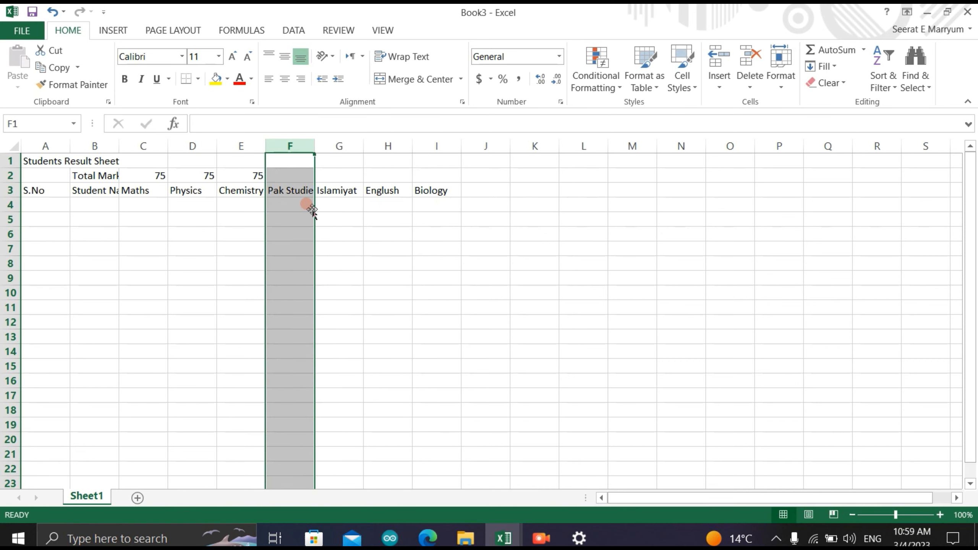
- Enter total marks of 50 in F2 for Pak Studies and 50 in G2 for Islamiyat
{"action": "left_click", "coordinate": [278, 174]}
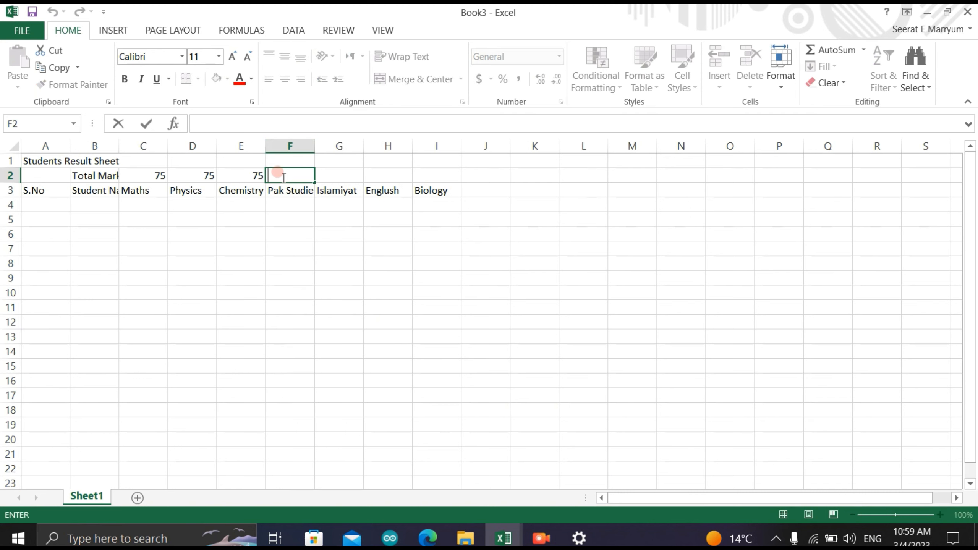
{"action": "type", "text": "50"}
{"action": "left_click", "coordinate": [338, 175]}
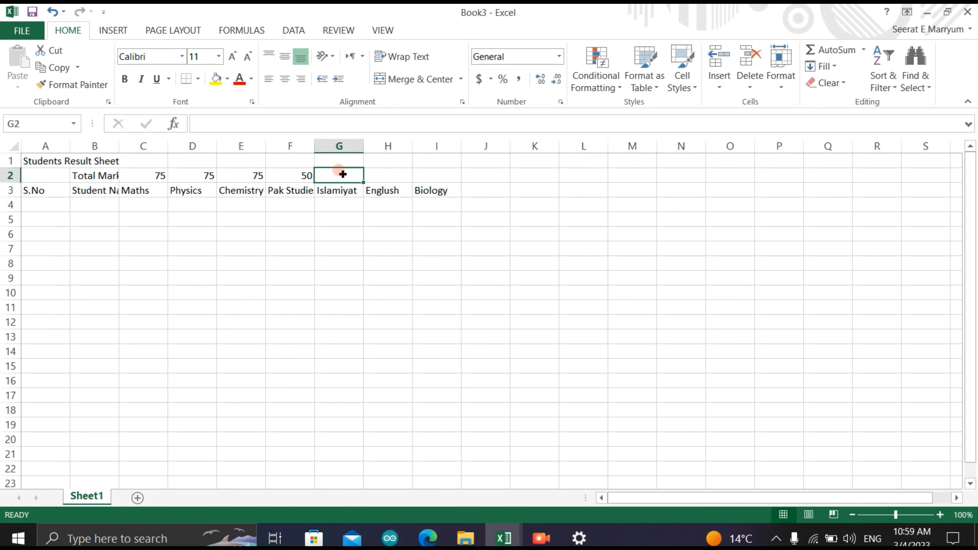
{"action": "double_click", "coordinate": [339, 175]}
{"action": "type", "text": "50"}
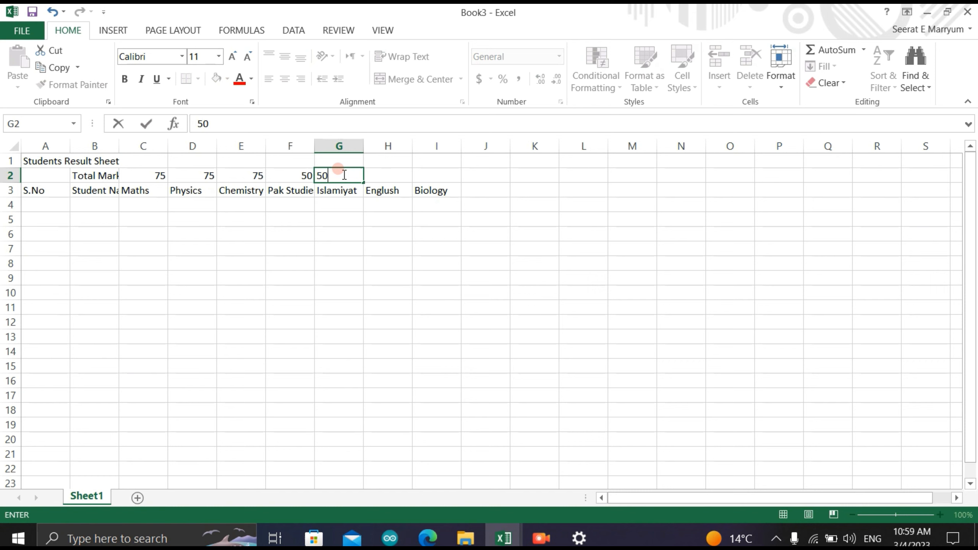
- Correct the spelling of the subject heading in H3 to "English"
{"action": "left_click", "coordinate": [386, 190]}
{"action": "double_click", "coordinate": [391, 191]}
{"action": "key", "text": "BackSpace"}
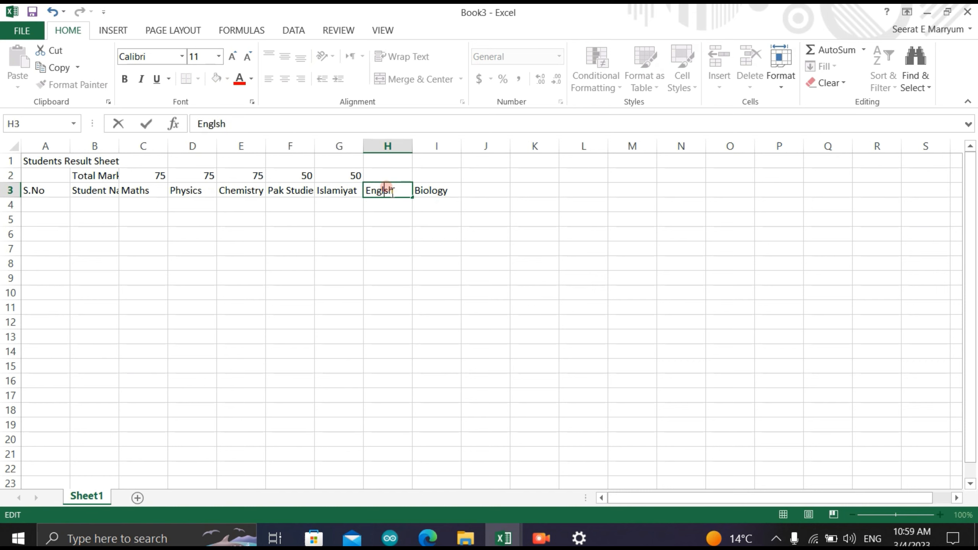
{"action": "type", "text": "i"}
- Enter total marks of 75 in H2 for English and 75 in I2 for Biology
{"action": "left_click", "coordinate": [399, 172]}
{"action": "type", "text": "75"}
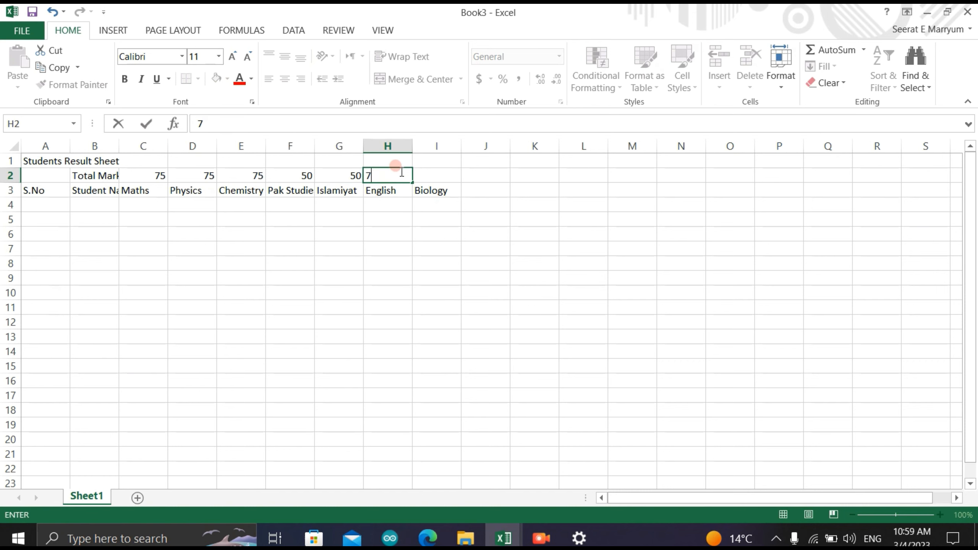
{"action": "left_click", "coordinate": [426, 169]}
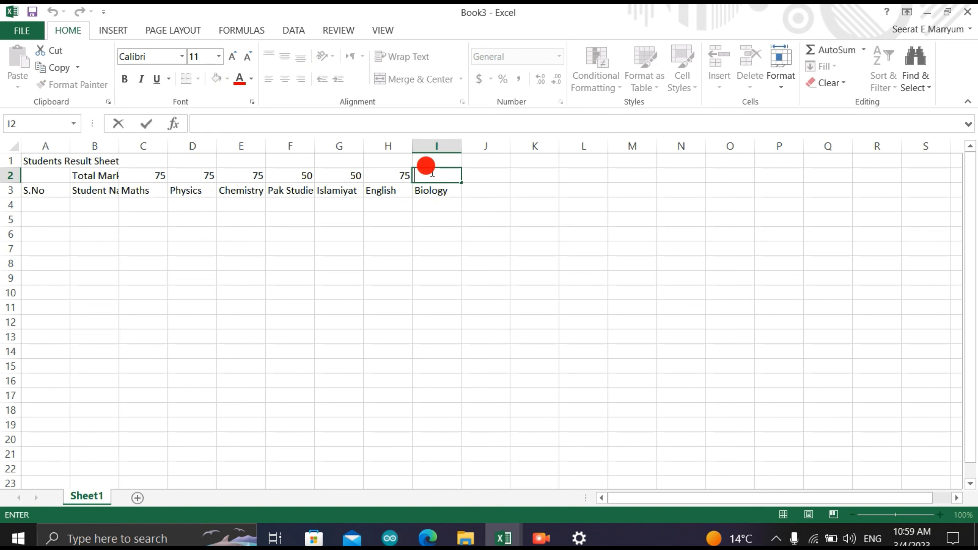
{"action": "type", "text": "75"}
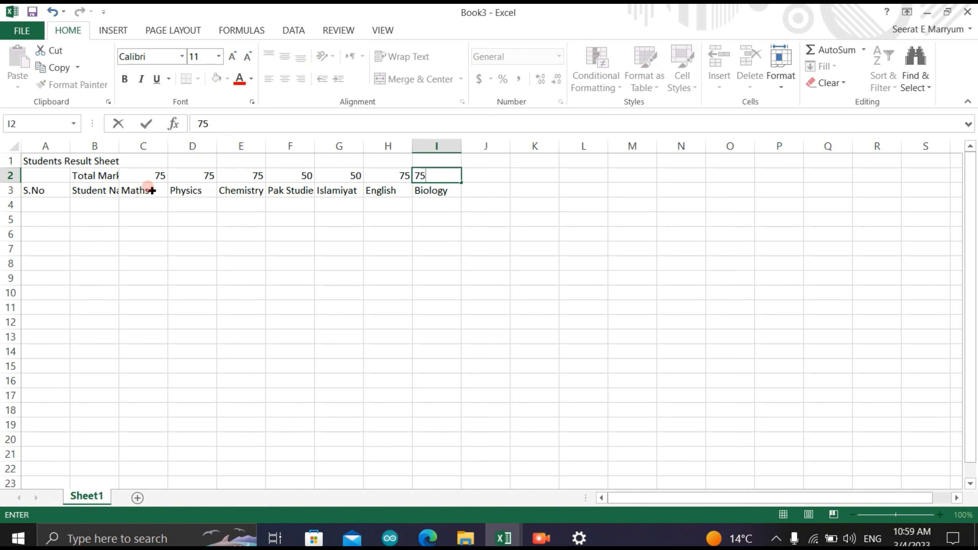
- Add the subject heading "Urdu" in J3 with total marks of 75 in J2
{"action": "left_click", "coordinate": [486, 187]}
{"action": "type", "text": "U"}
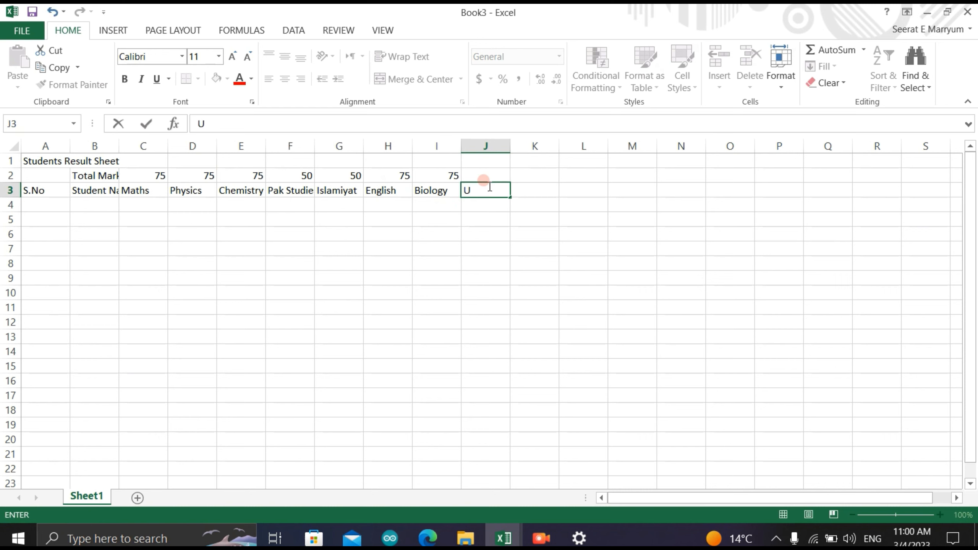
{"action": "type", "text": "rdu"}
{"action": "left_click", "coordinate": [488, 175]}
{"action": "type", "text": "75"}
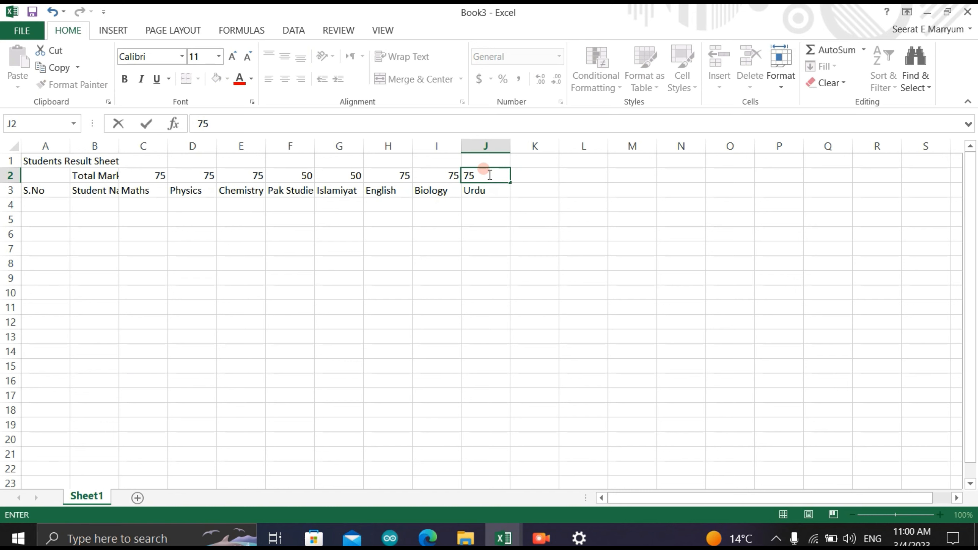
{"action": "left_click", "coordinate": [278, 257]}
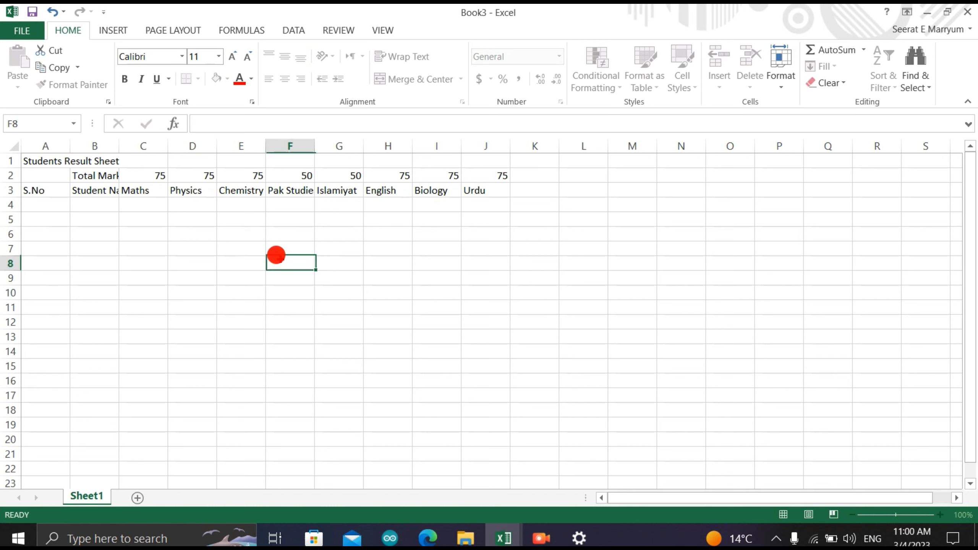
- Merge and center the sheet title across A1:M1
{"action": "left_click", "coordinate": [45, 188]}
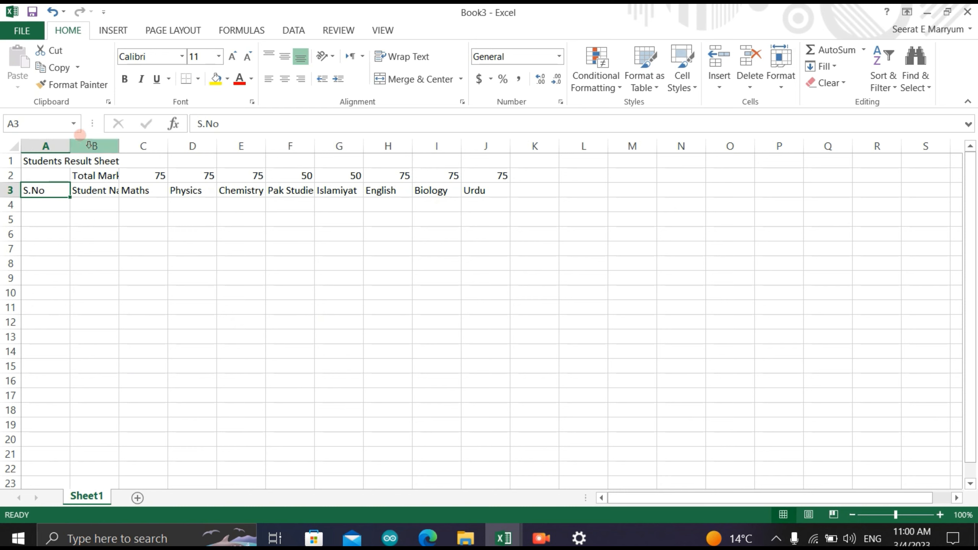
{"action": "left_click", "coordinate": [40, 156]}
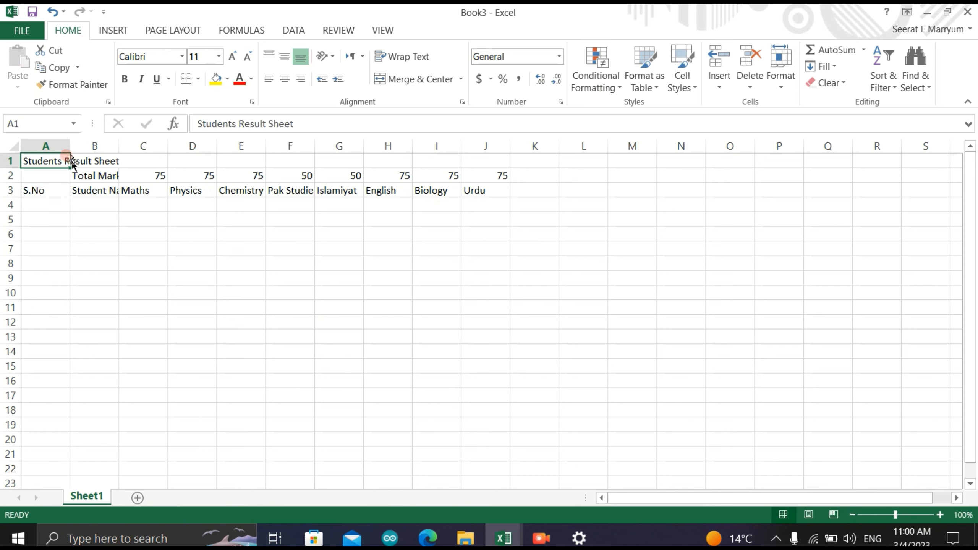
{"action": "left_click_drag", "start_coordinate": [41, 159], "coordinate": [625, 159]}
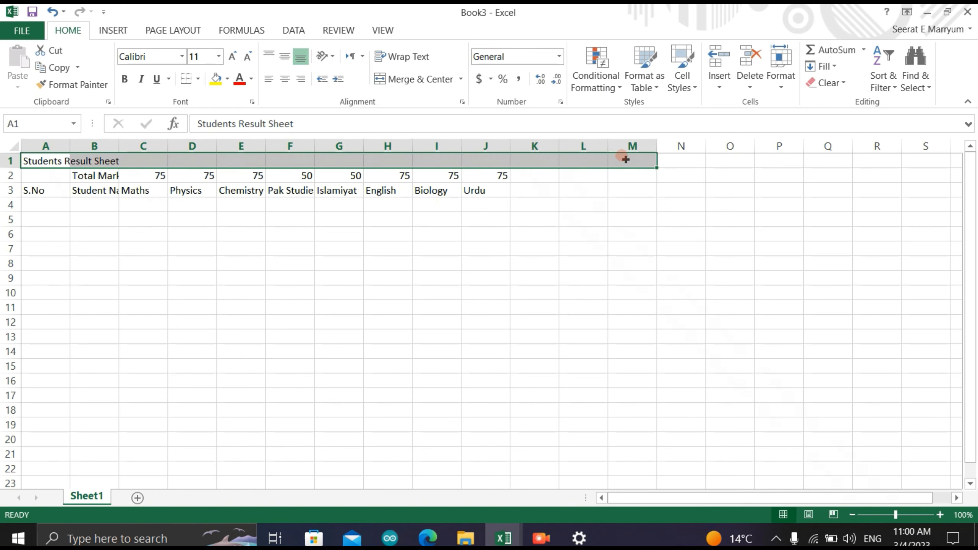
{"action": "left_click", "coordinate": [424, 79]}
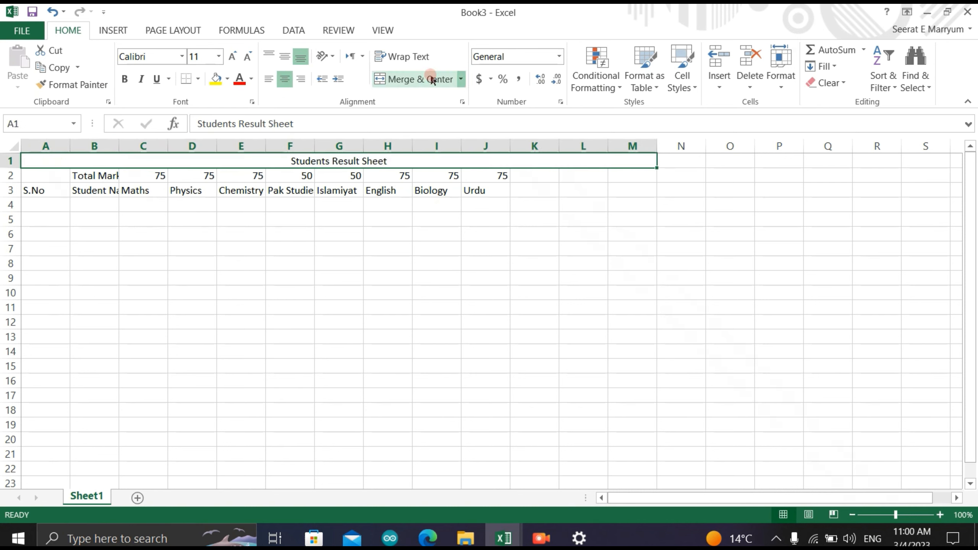
- Apply the Bad cell style to the merged title in row 1
{"action": "double_click", "coordinate": [386, 157]}
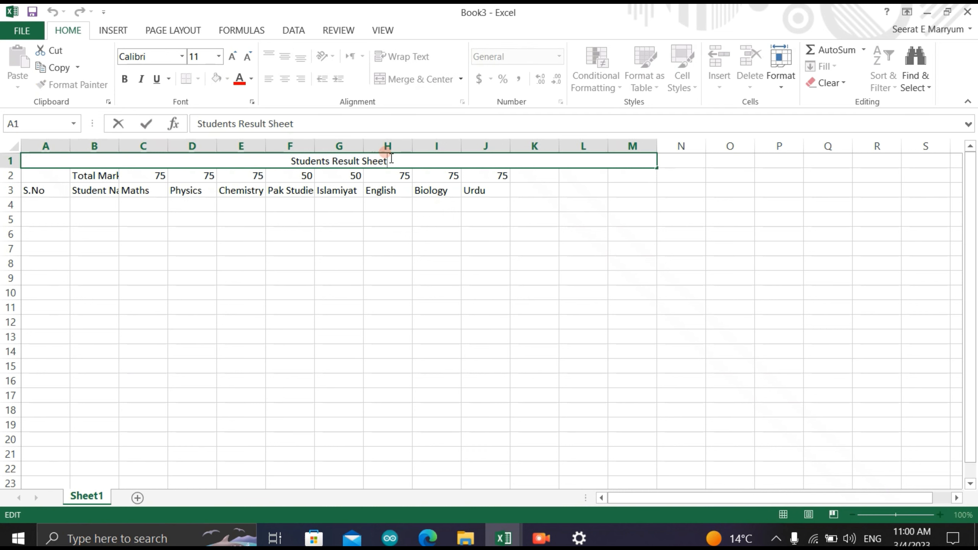
{"action": "double_click", "coordinate": [435, 169]}
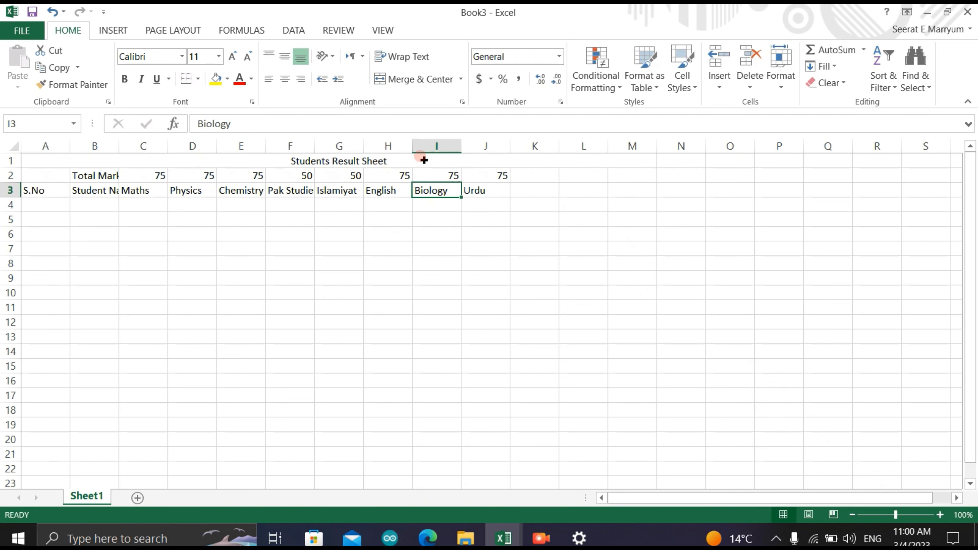
{"action": "double_click", "coordinate": [425, 160]}
{"action": "key", "text": "Escape"}
{"action": "left_click", "coordinate": [682, 74]}
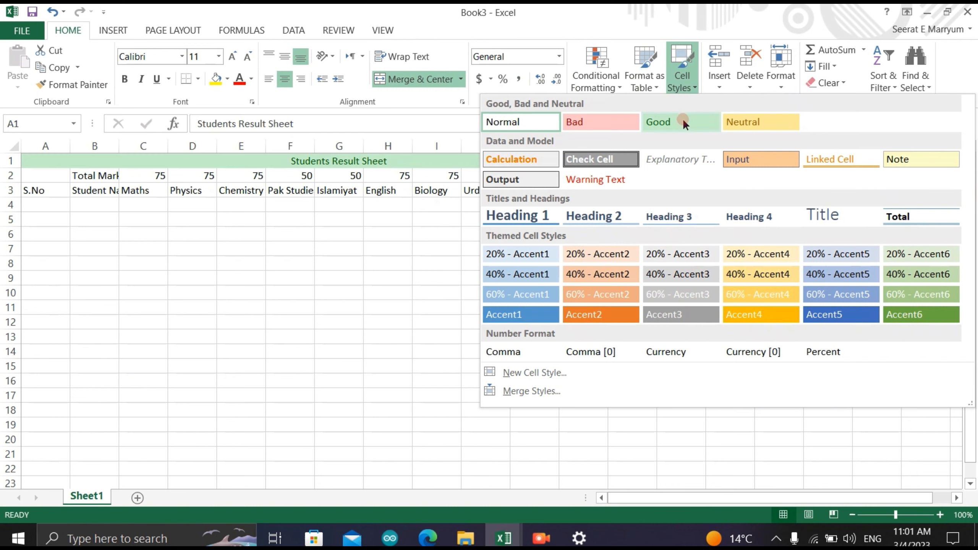
{"action": "left_click", "coordinate": [619, 117]}
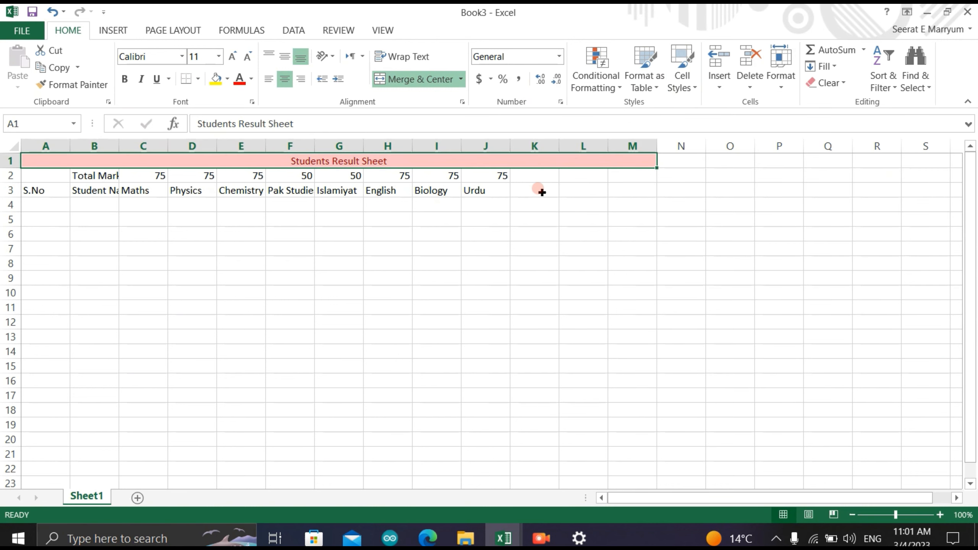
- Widen columns B and F to fit the "Student Names" and "Pak Studies" headings
{"action": "left_click", "coordinate": [101, 187]}
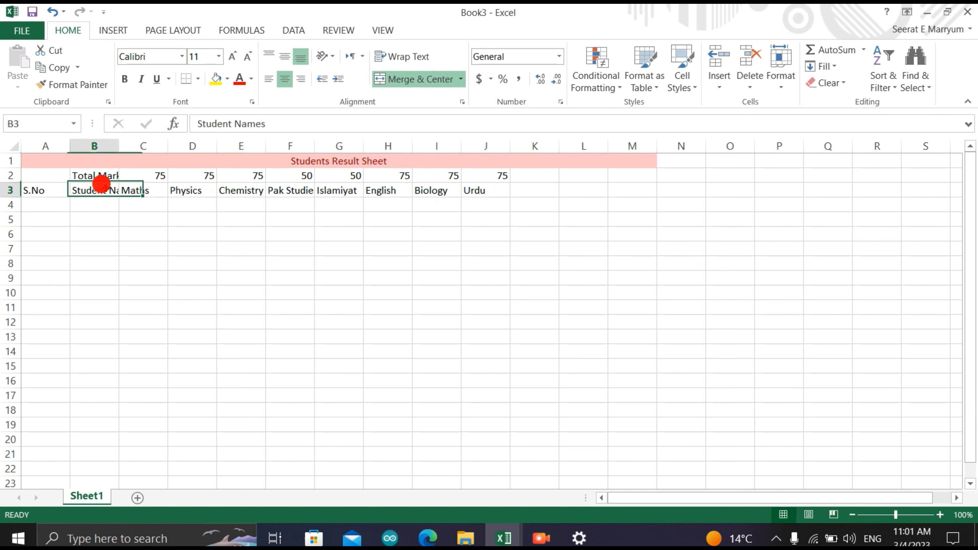
{"action": "left_click", "coordinate": [103, 243]}
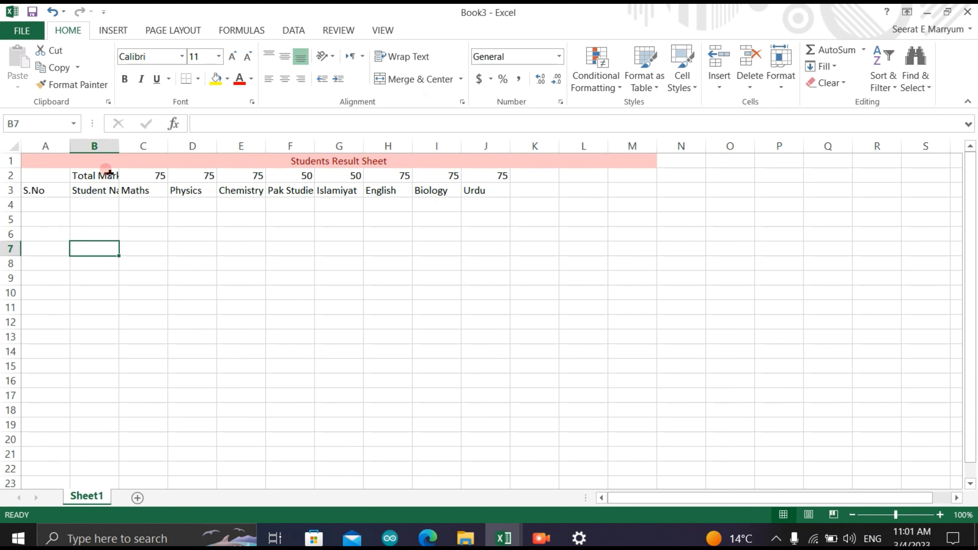
{"action": "left_click_drag", "start_coordinate": [118, 146], "coordinate": [118, 146]}
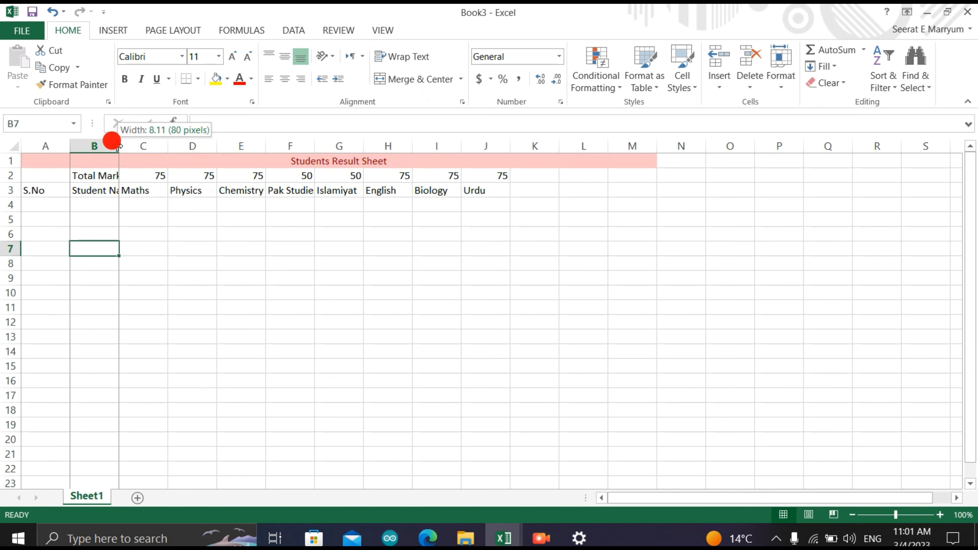
{"action": "left_click_drag", "start_coordinate": [119, 147], "coordinate": [149, 146]}
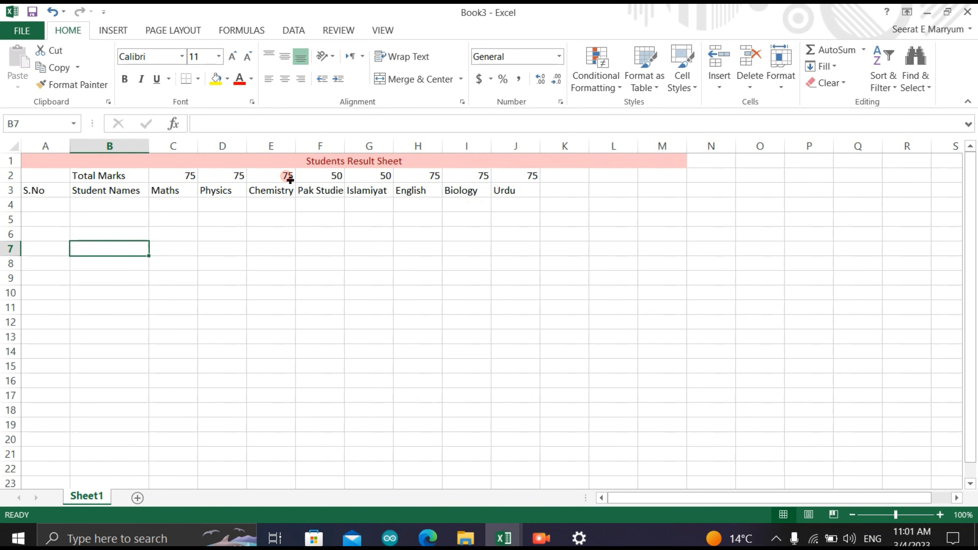
{"action": "left_click_drag", "start_coordinate": [345, 146], "coordinate": [356, 146]}
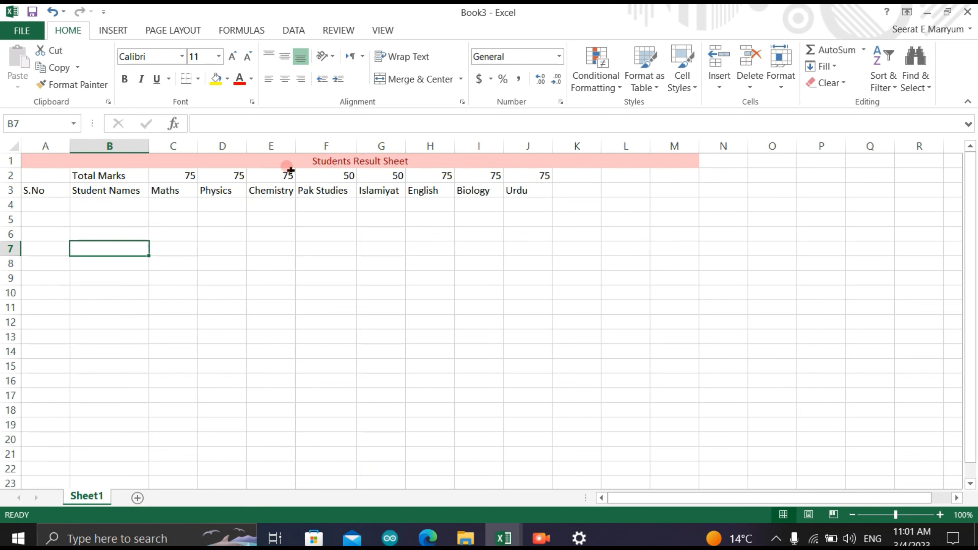
- Number the student rows in the S.No column from 1 in A4 to 10 in A13 as a filled series
{"action": "left_click", "coordinate": [42, 200]}
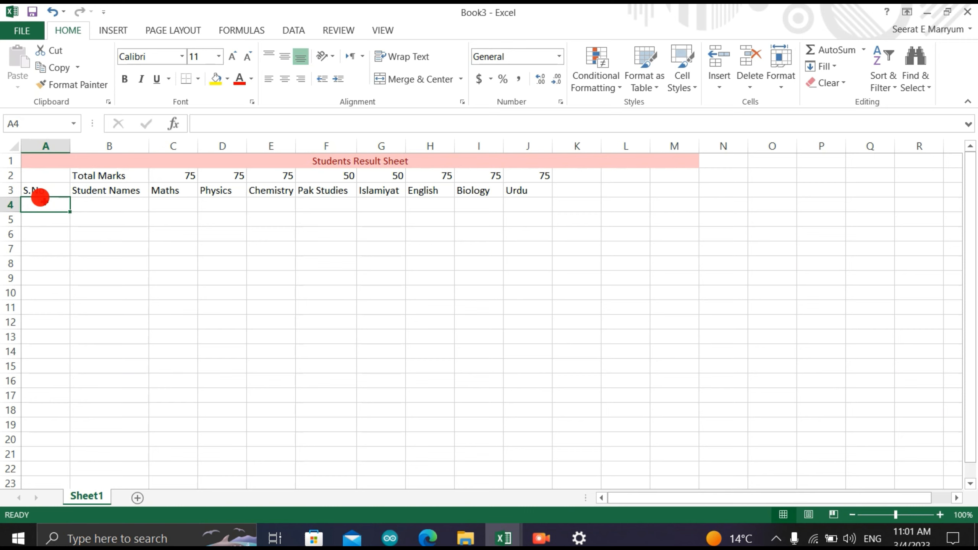
{"action": "double_click", "coordinate": [43, 205]}
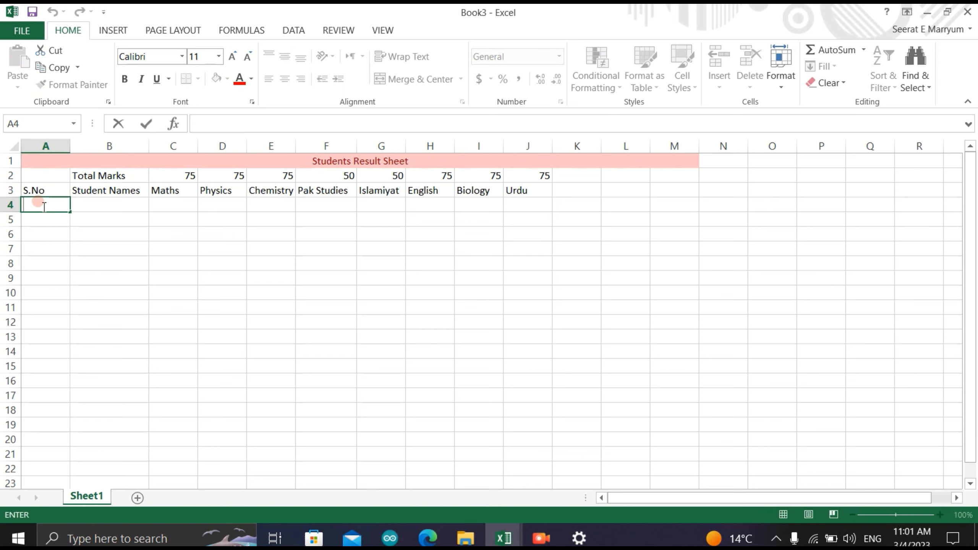
{"action": "type", "text": "1"}
{"action": "left_click", "coordinate": [42, 219]}
{"action": "type", "text": "2"}
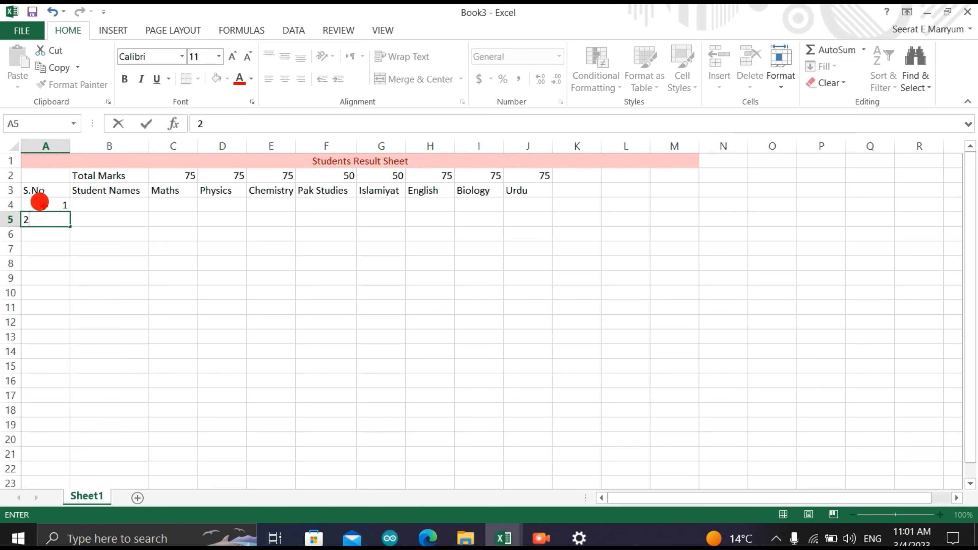
{"action": "left_click", "coordinate": [40, 202]}
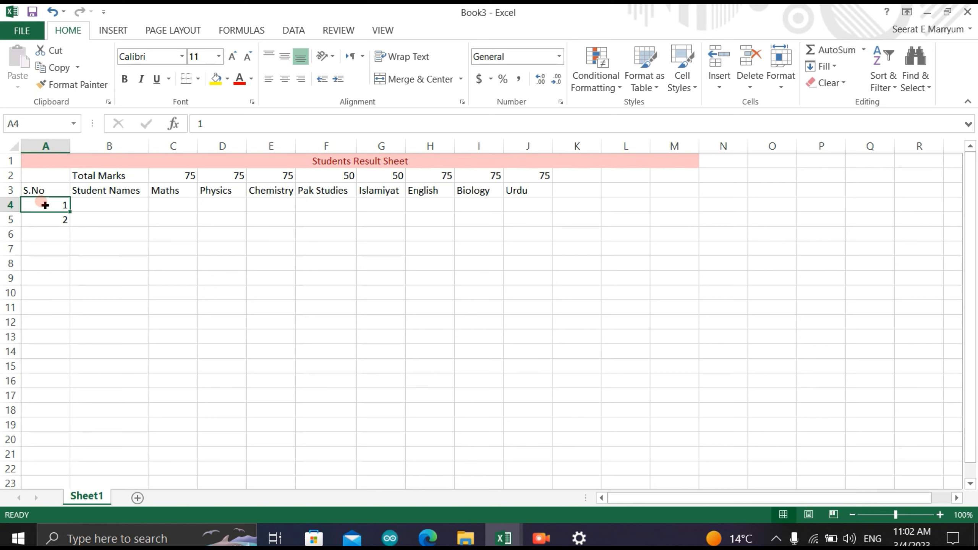
{"action": "left_click_drag", "start_coordinate": [45, 205], "coordinate": [45, 220]}
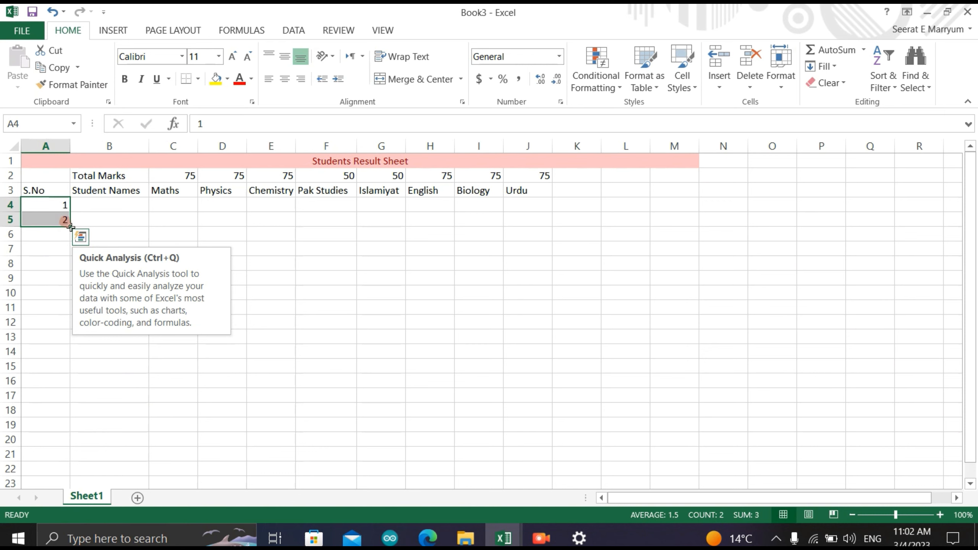
{"action": "left_click_drag", "start_coordinate": [70, 227], "coordinate": [62, 339]}
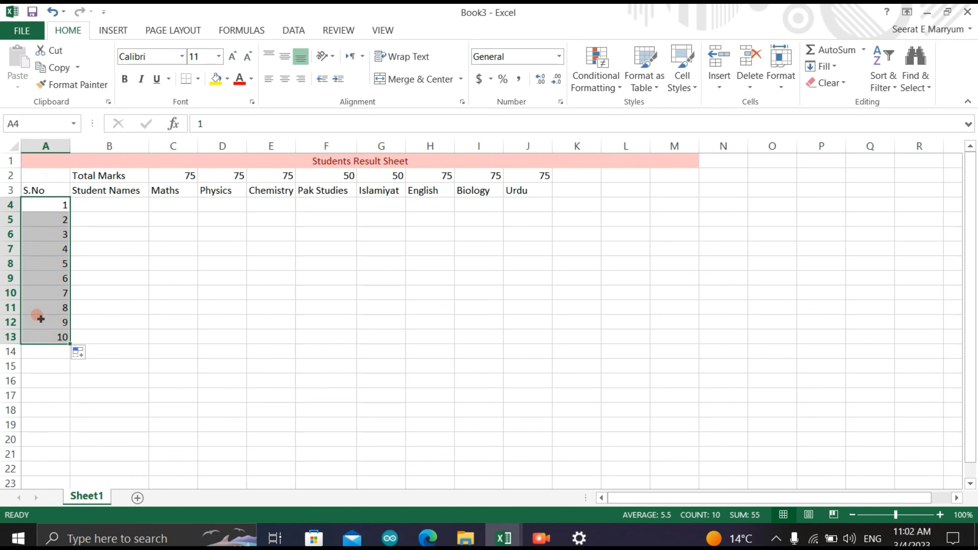
- Enter the first three students' names in capitals in B4:B6
{"action": "left_click", "coordinate": [99, 198]}
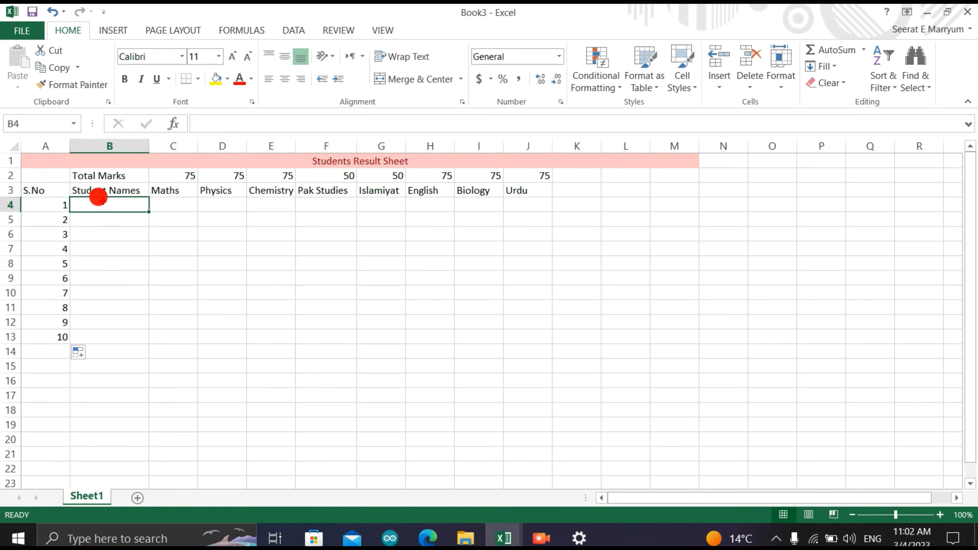
{"action": "double_click", "coordinate": [98, 201]}
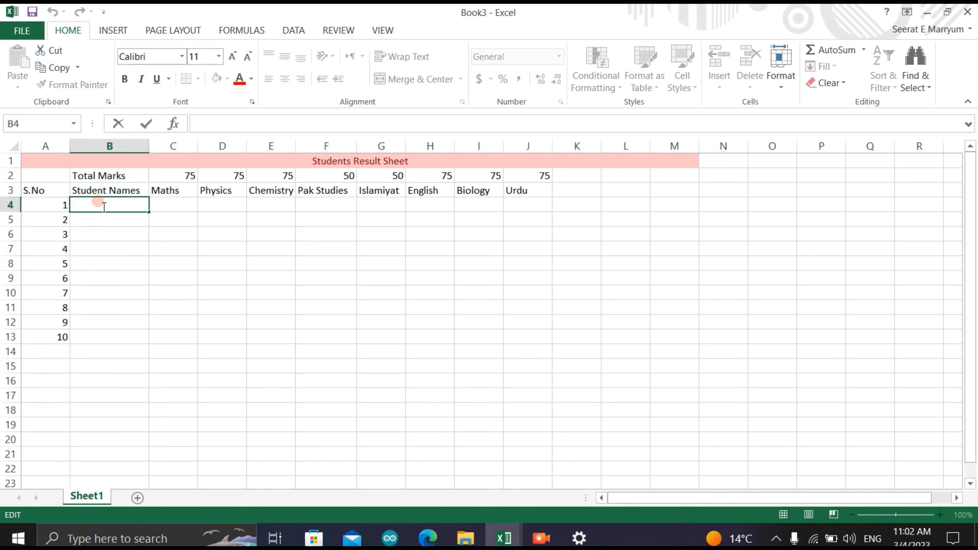
{"action": "type", "text": "HIRA"}
{"action": "key", "text": "Return"}
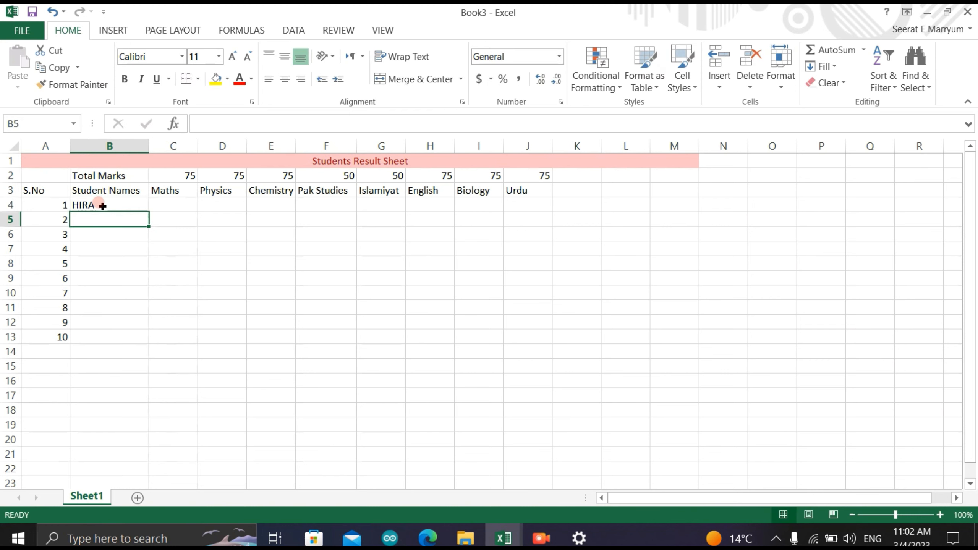
{"action": "type", "text": "SATA"}
{"action": "key", "text": "BackSpace"}
{"action": "key", "text": "BackSpace"}
{"action": "type", "text": "R"}
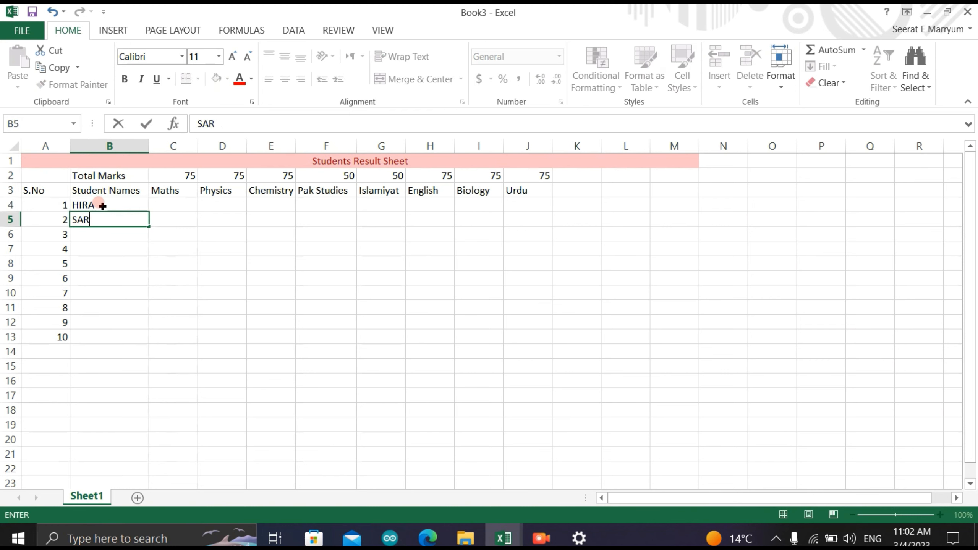
{"action": "type", "text": "IA"}
{"action": "key", "text": "Return"}
{"action": "type", "text": "HURIA"}
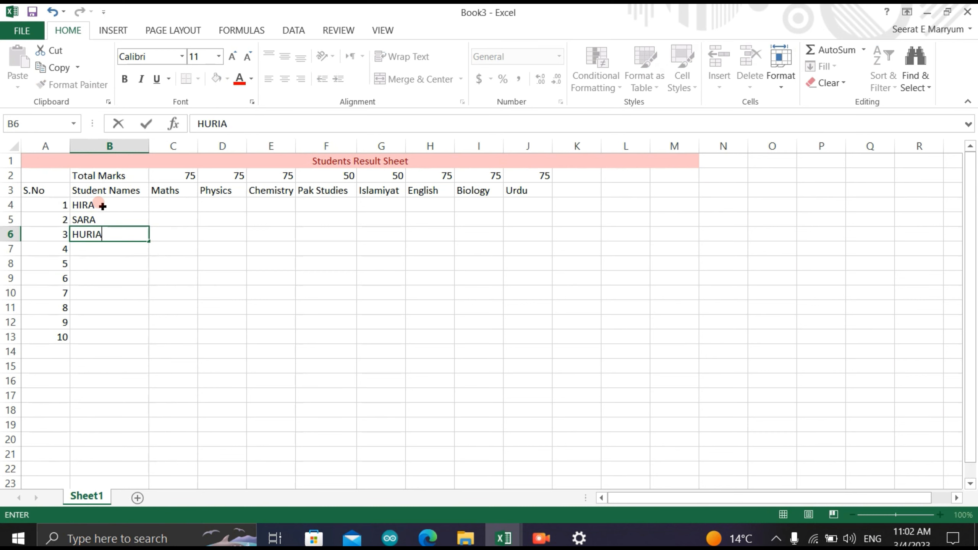
{"action": "key", "text": "Return"}
- Enter the names of students 4 to 7 in capitals in B7:B10
{"action": "type", "text": "EMAN"}
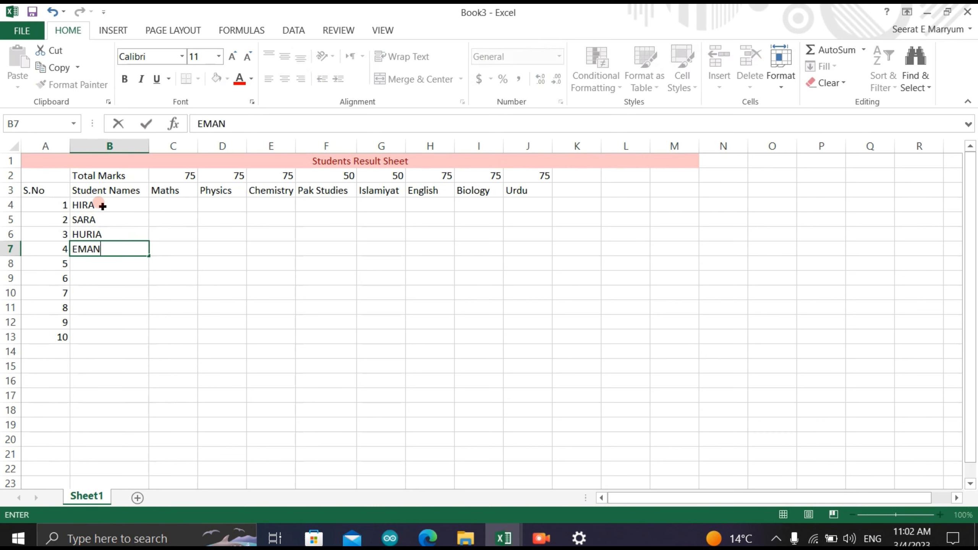
{"action": "key", "text": "Return"}
{"action": "type", "text": "KHADIJ"}
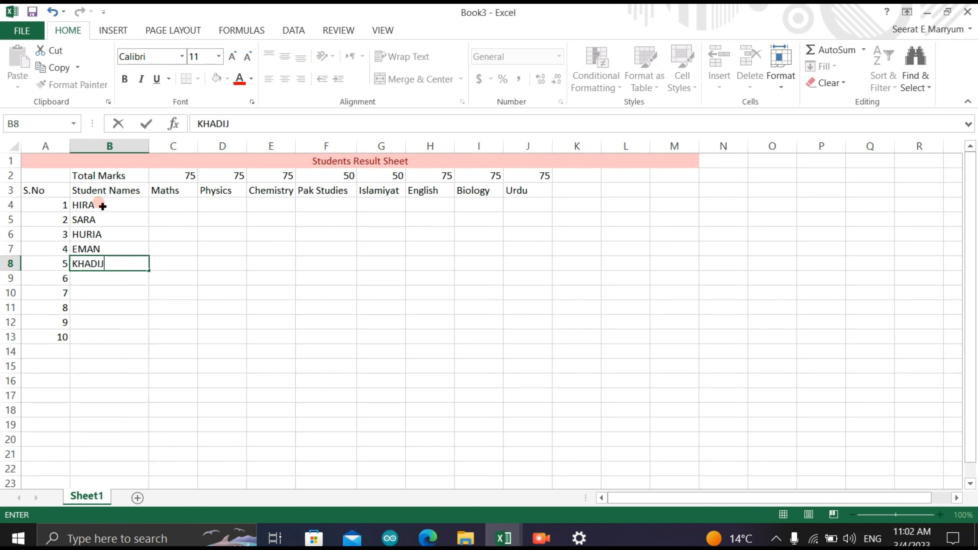
{"action": "type", "text": "A"}
{"action": "key", "text": "Return"}
{"action": "type", "text": "WANIA"}
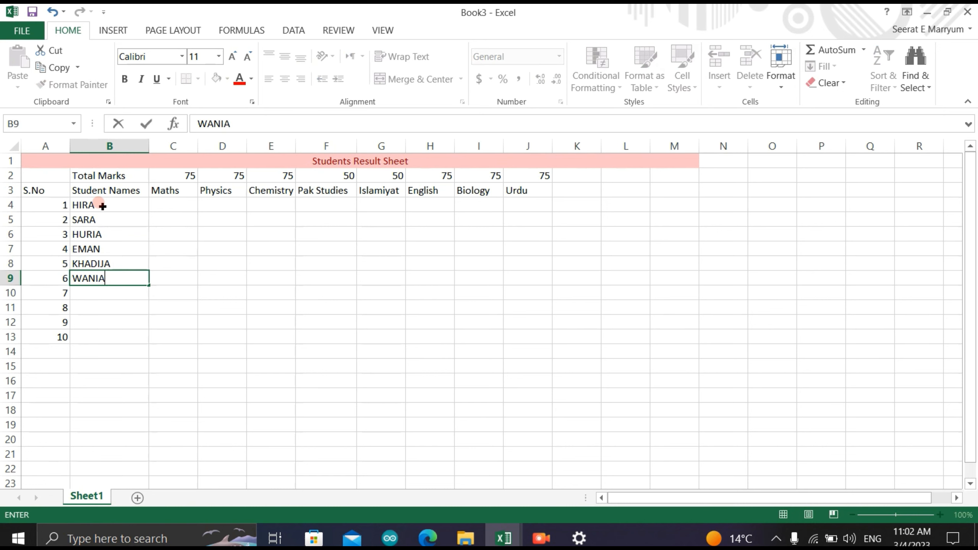
{"action": "key", "text": "Return"}
{"action": "type", "text": "NOOR"}
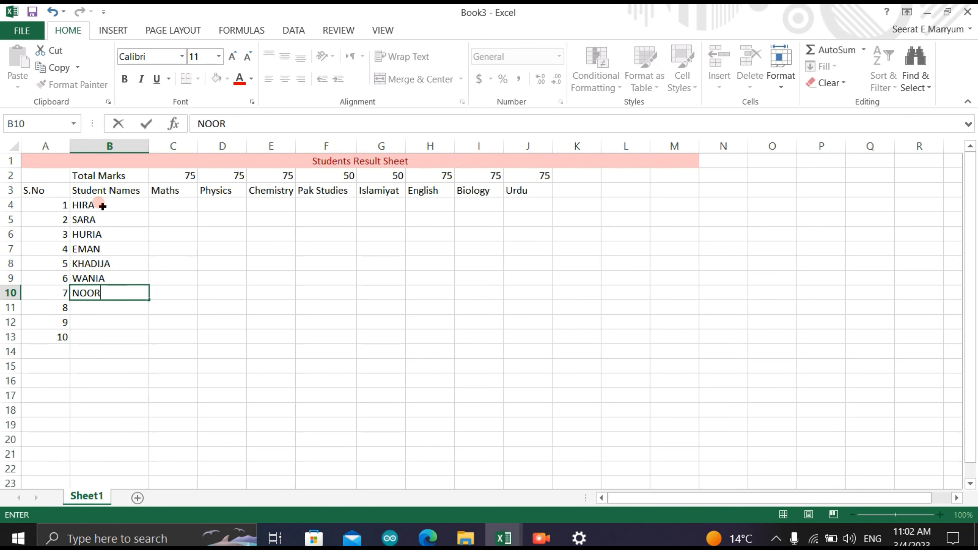
{"action": "key", "text": "Return"}
- Enter the last three students' names in capitals in B11:B13
{"action": "type", "text": "HARAM"}
{"action": "key", "text": "Return"}
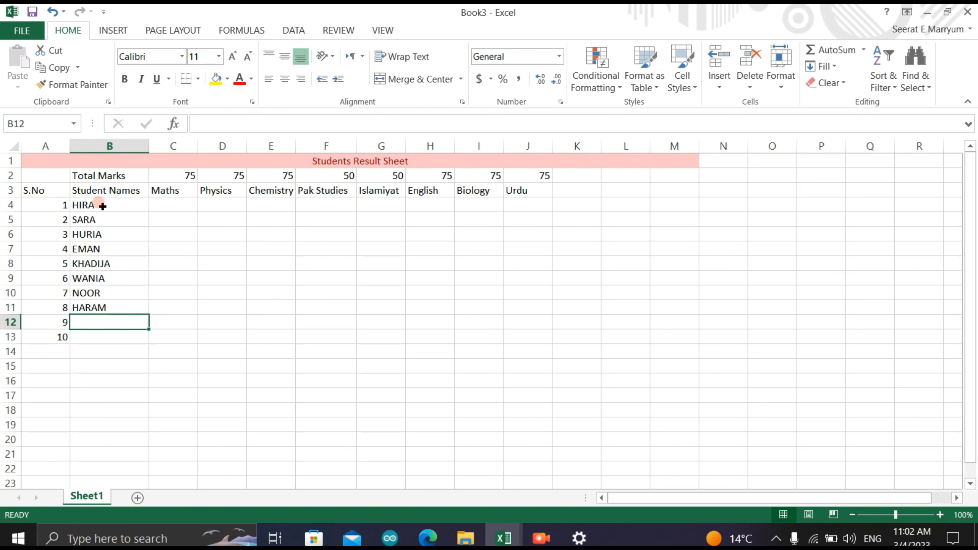
{"action": "type", "text": "ZARLO"}
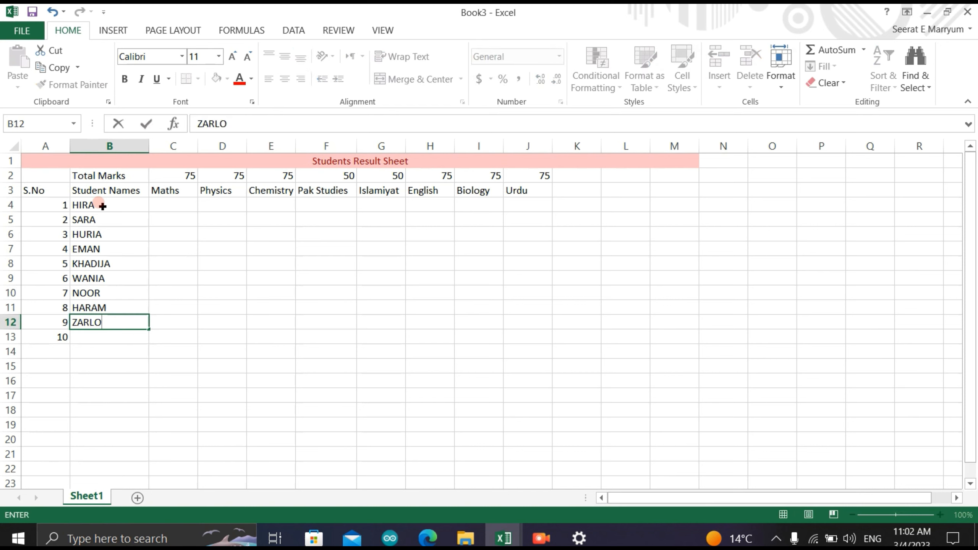
{"action": "key", "text": "BackSpace"}
{"action": "type", "text": "IA"}
{"action": "key", "text": "BackSpace"}
{"action": "type", "text": "SH"}
{"action": "key", "text": "Return"}
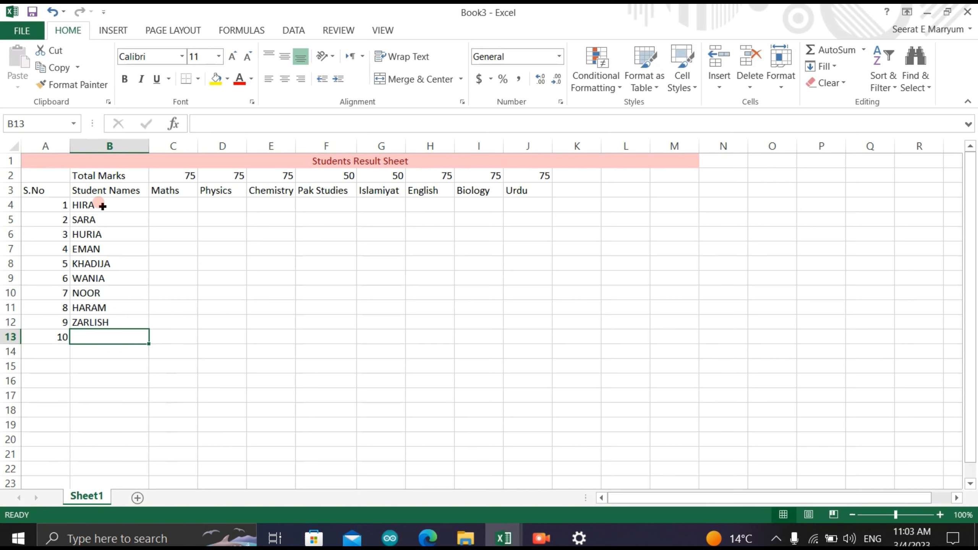
{"action": "type", "text": "SALIAH"}
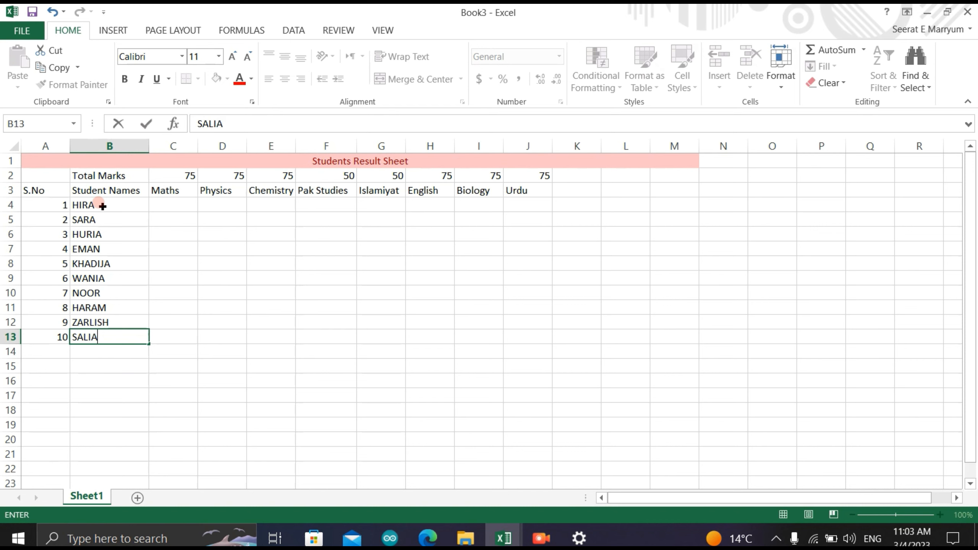
- Enter the formula =RANDBETWEEN(45,75) in C4 to generate the first student's Maths marks
{"action": "left_click", "coordinate": [160, 204]}
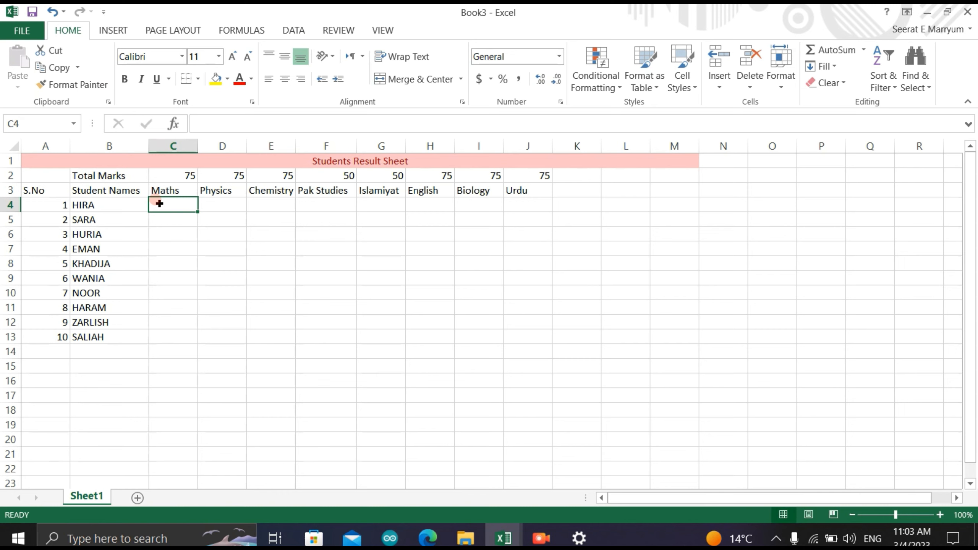
{"action": "double_click", "coordinate": [159, 203]}
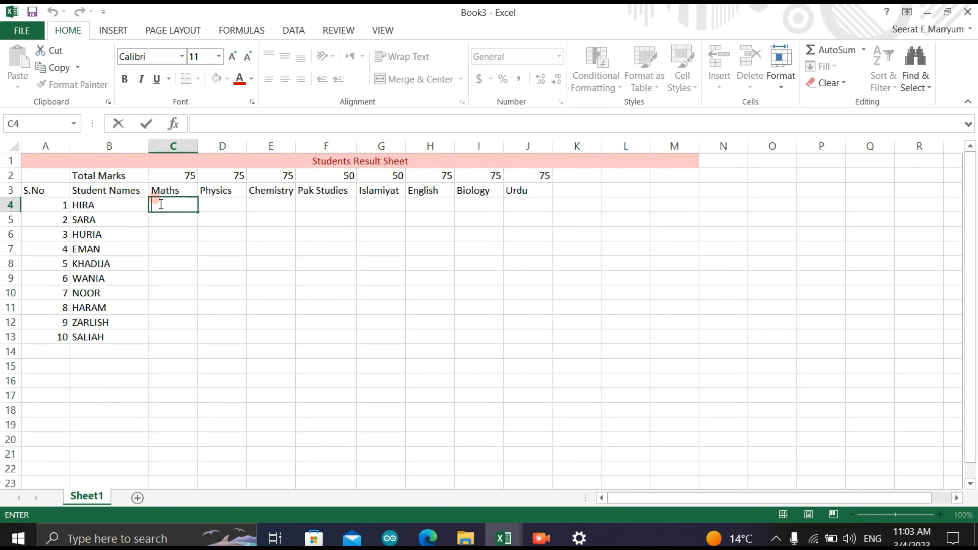
{"action": "type", "text": "="}
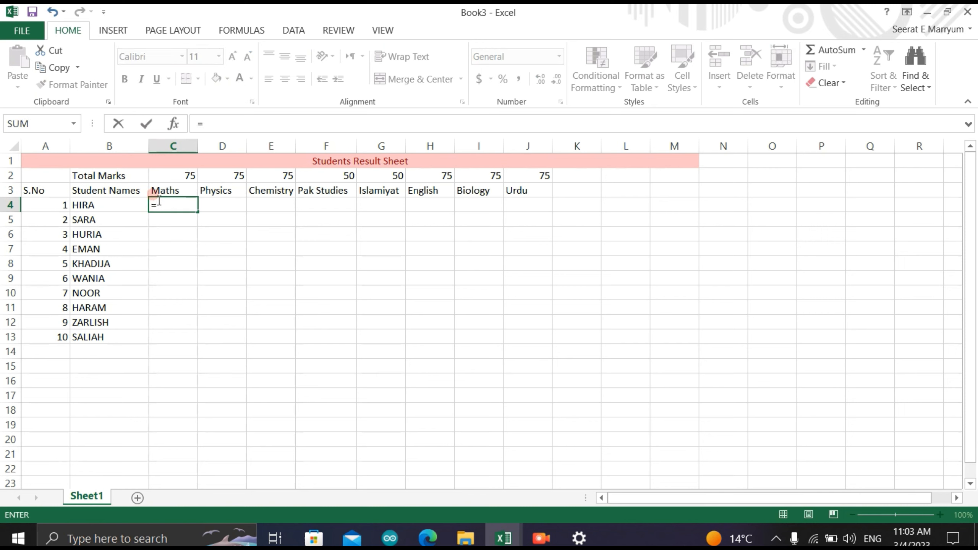
{"action": "left_click", "coordinate": [178, 127]}
{"action": "left_click", "coordinate": [193, 124]}
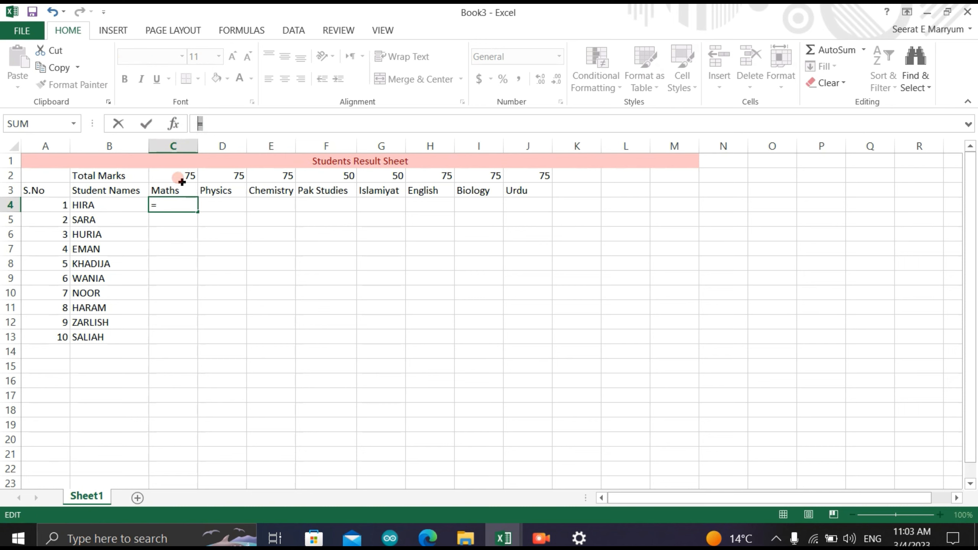
{"action": "left_click", "coordinate": [174, 202]}
{"action": "type", "text": "=RAND"}
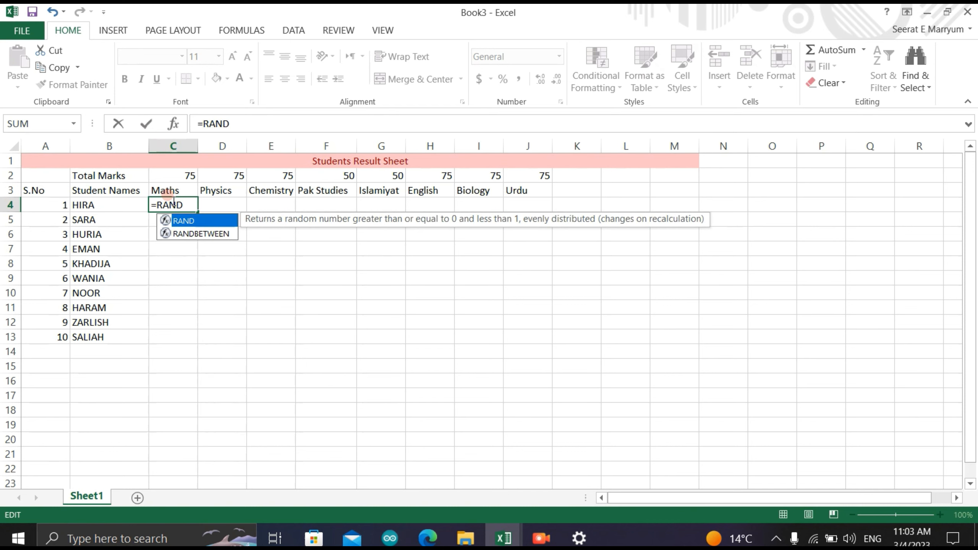
{"action": "left_click", "coordinate": [187, 234]}
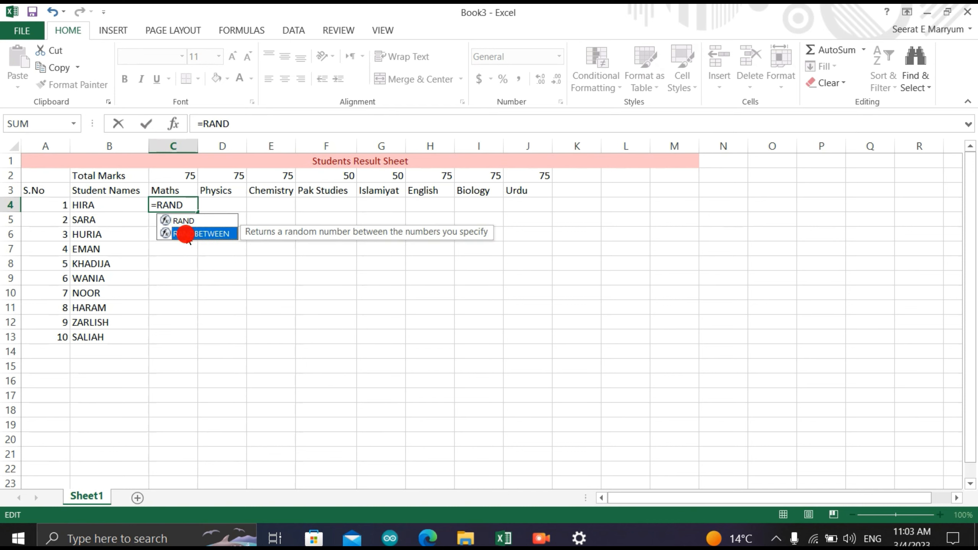
{"action": "double_click", "coordinate": [186, 234]}
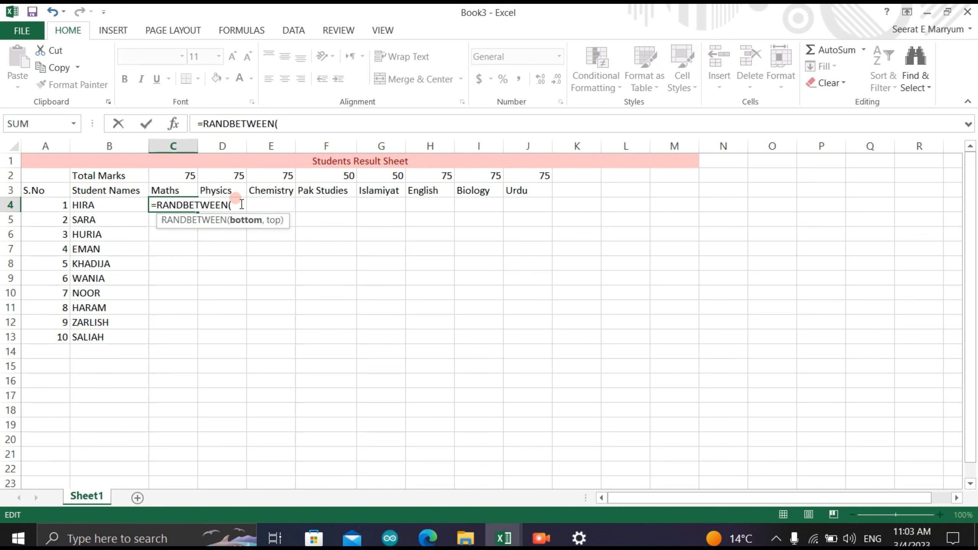
{"action": "type", "text": "45,75"}
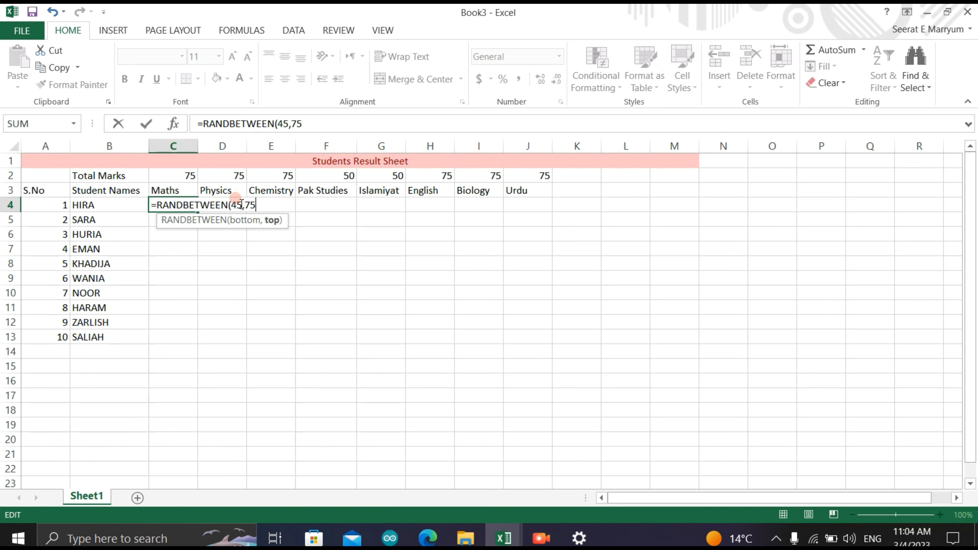
{"action": "type", "text": ")"}
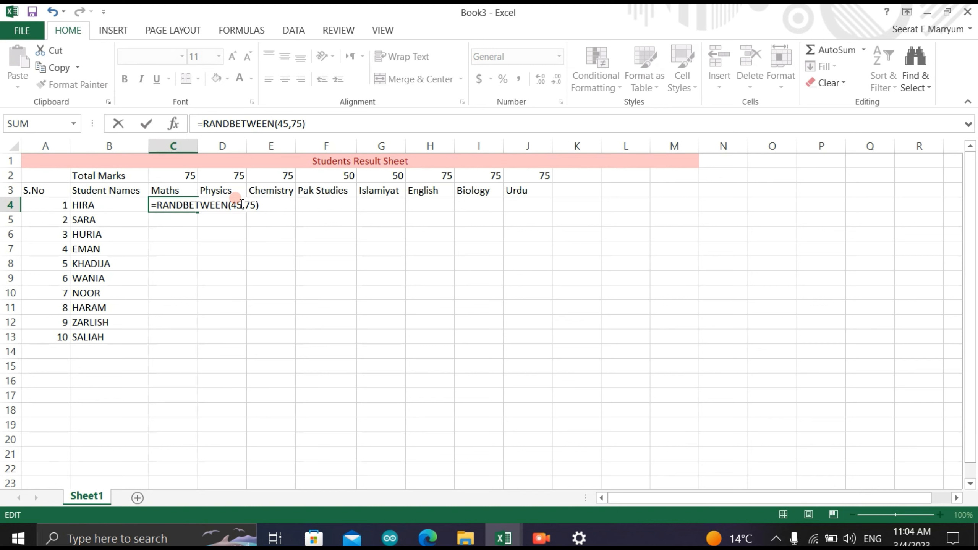
{"action": "key", "text": "Return"}
- Fill the Maths marks formula from C4 down to C13 for all ten students
{"action": "left_click", "coordinate": [188, 201]}
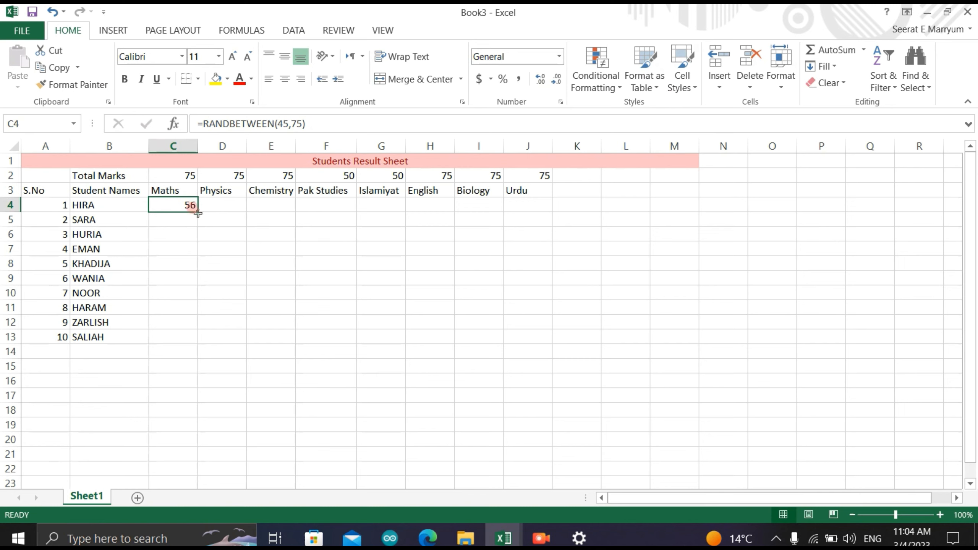
{"action": "left_click", "coordinate": [191, 205]}
{"action": "left_click_drag", "start_coordinate": [197, 210], "coordinate": [182, 339]}
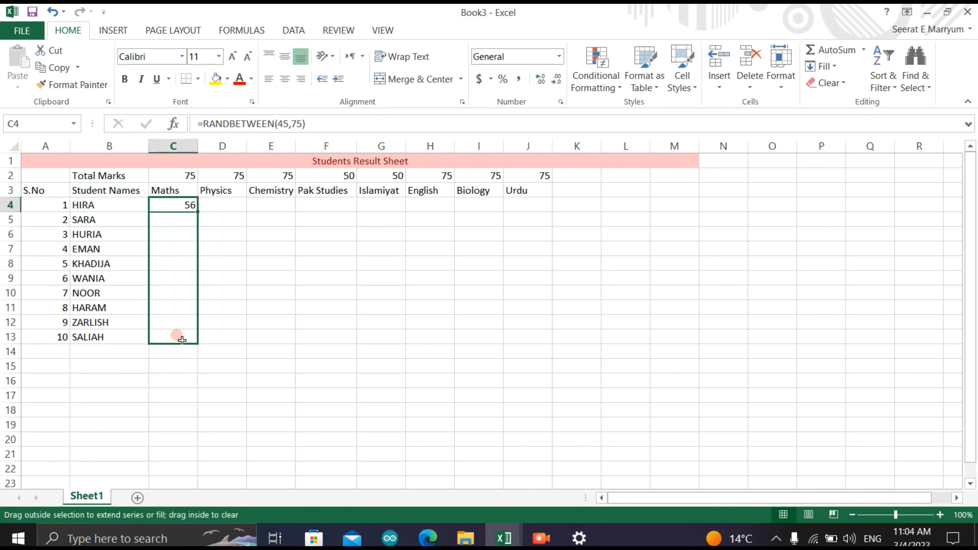
{"action": "left_click_drag", "start_coordinate": [182, 340], "coordinate": [182, 339]}
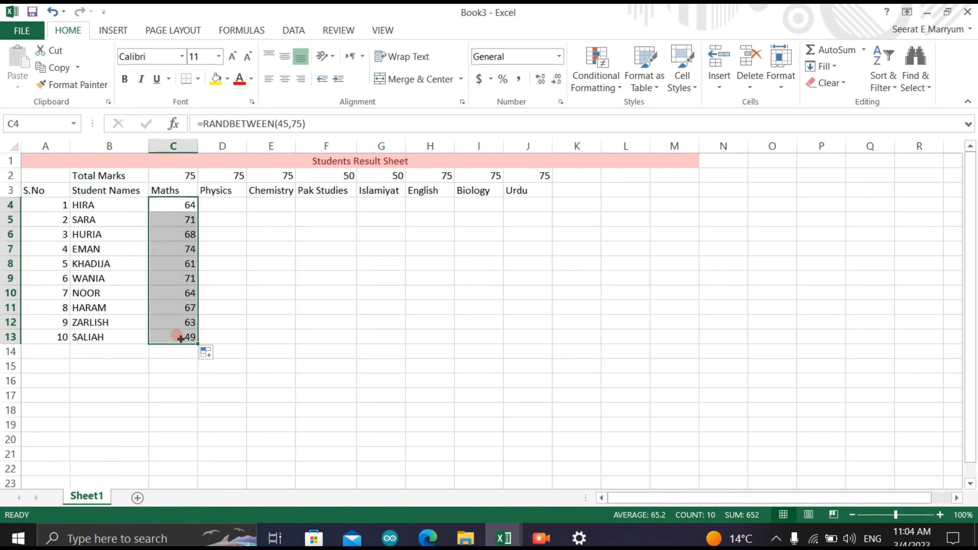
- Copy the Maths marks formula from C4 into D4 under Physics
{"action": "left_click", "coordinate": [181, 200]}
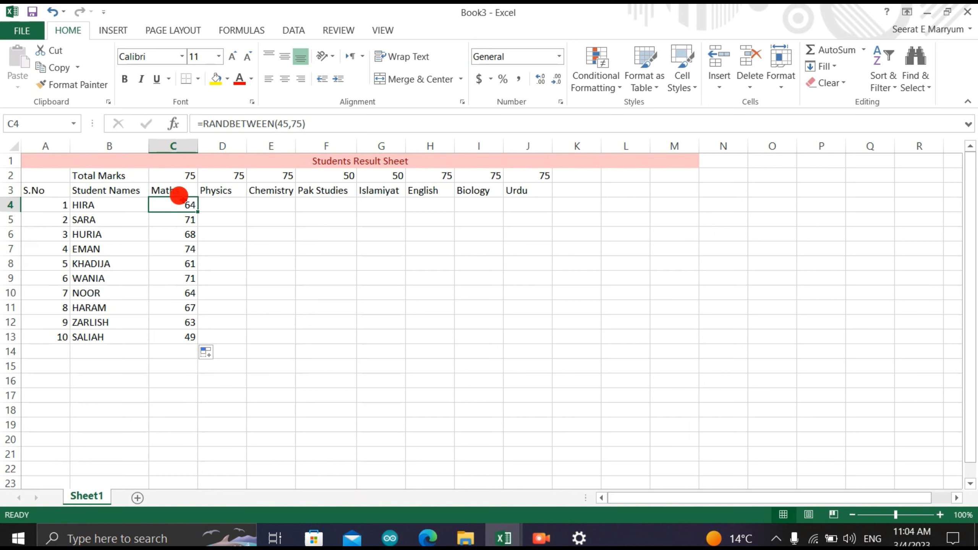
{"action": "right_click", "coordinate": [182, 203]}
{"action": "left_click", "coordinate": [192, 233]}
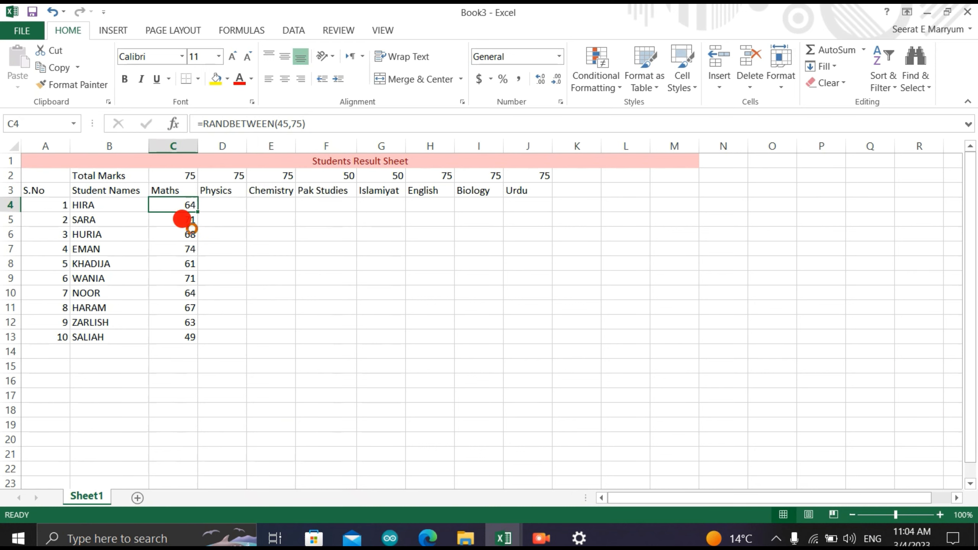
{"action": "left_click", "coordinate": [216, 199]}
{"action": "right_click", "coordinate": [219, 203]}
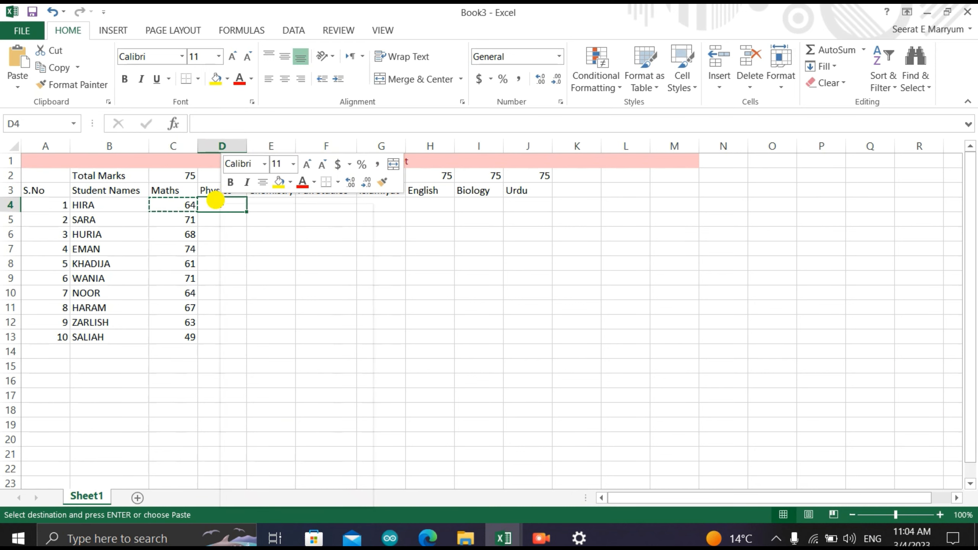
{"action": "left_click", "coordinate": [245, 271]}
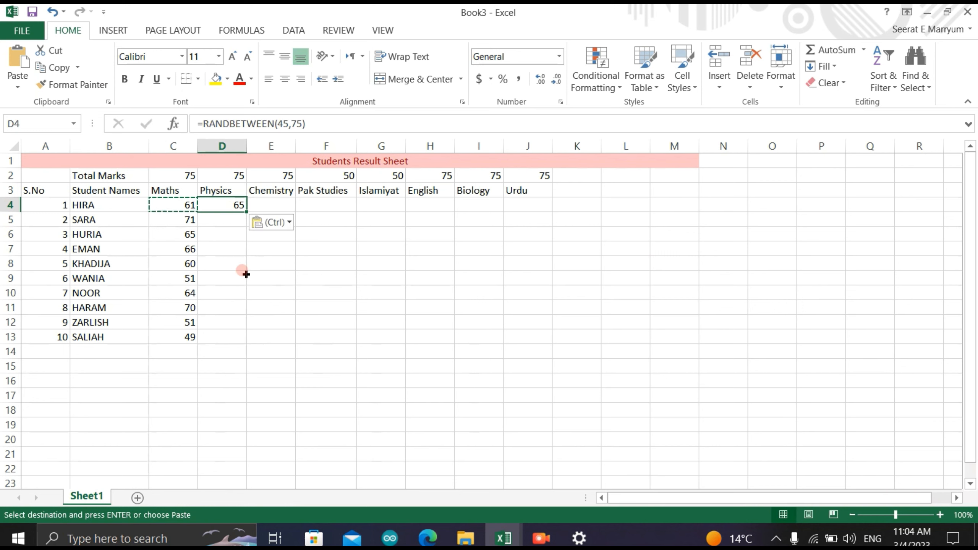
- Fill the Physics marks formula from D4 down to D13, and extend it into the Chemistry column for E4:E13
{"action": "left_click_drag", "start_coordinate": [245, 211], "coordinate": [221, 342]}
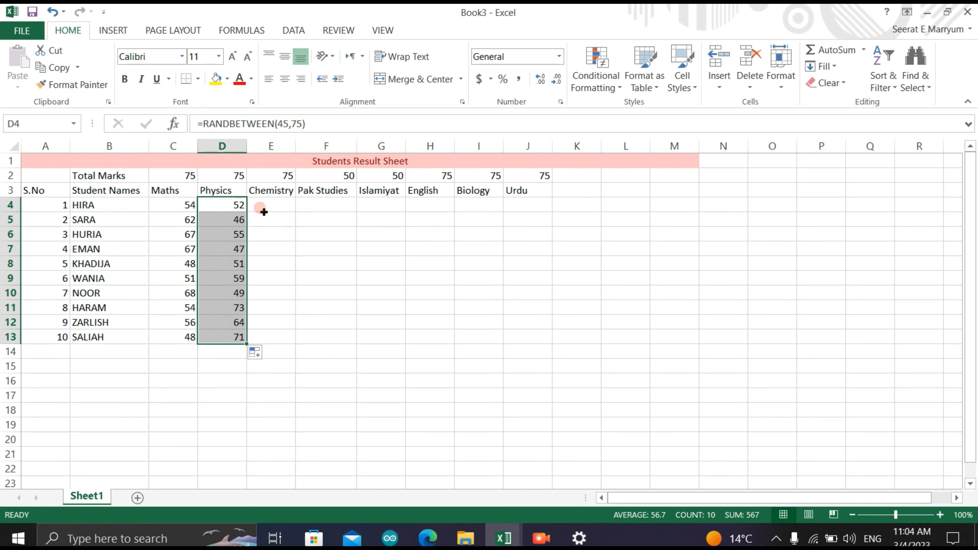
{"action": "left_click", "coordinate": [259, 200]}
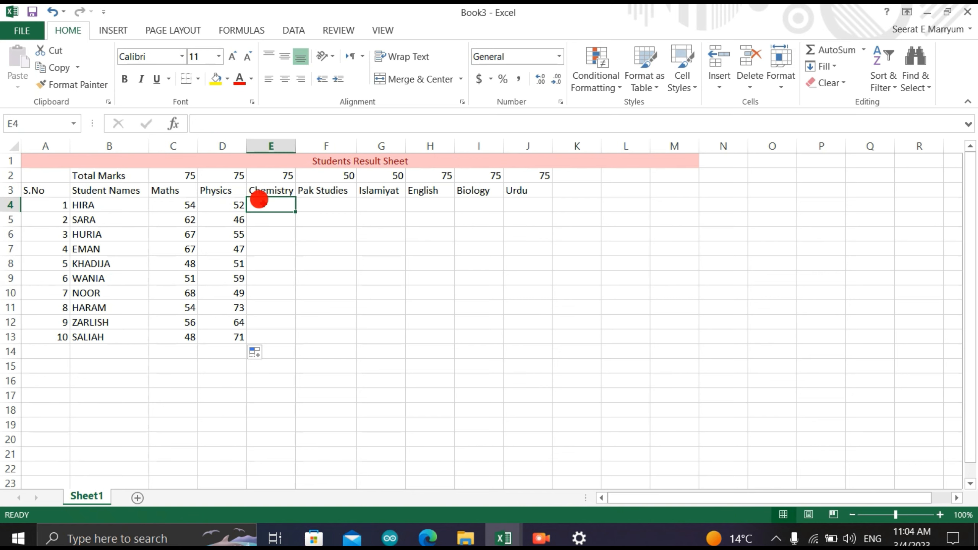
{"action": "left_click", "coordinate": [229, 200]}
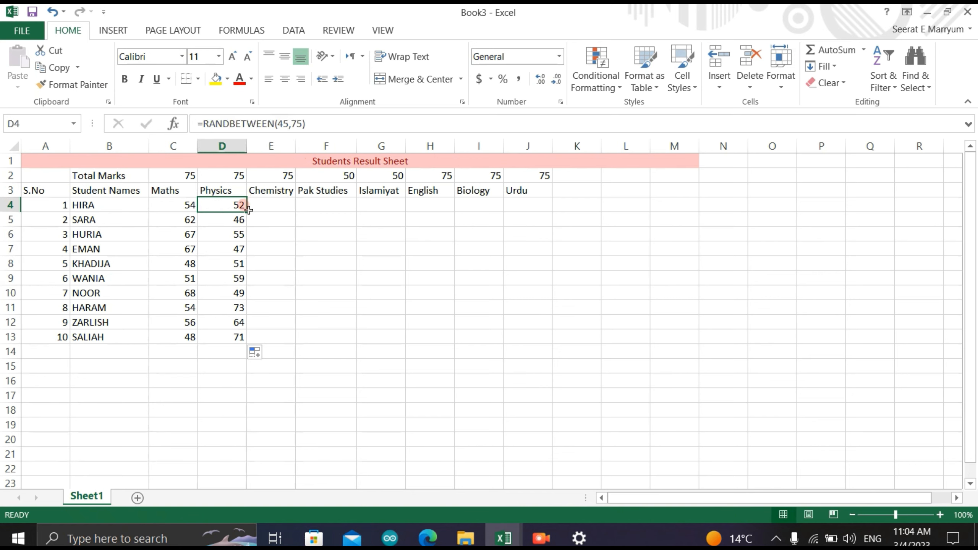
{"action": "left_click_drag", "start_coordinate": [248, 210], "coordinate": [290, 214]}
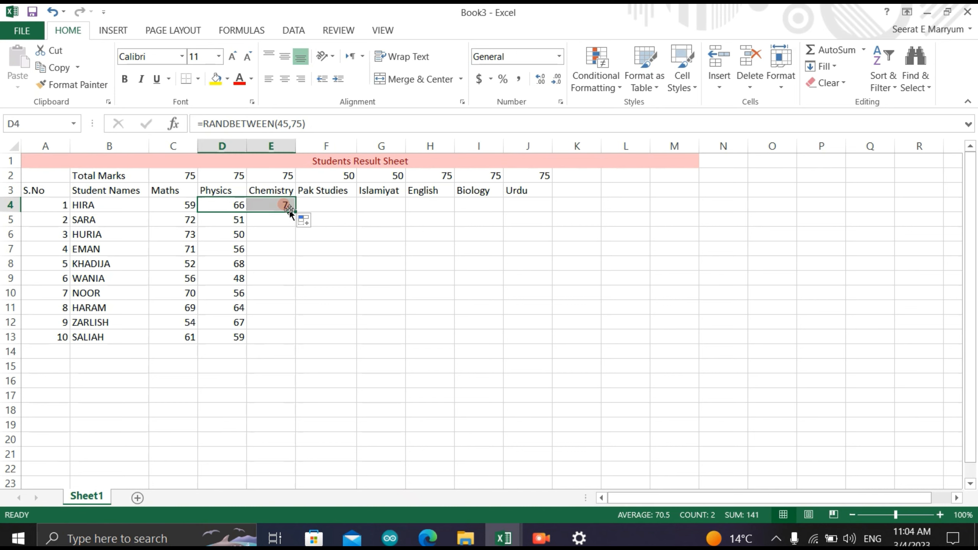
{"action": "left_click", "coordinate": [286, 206]}
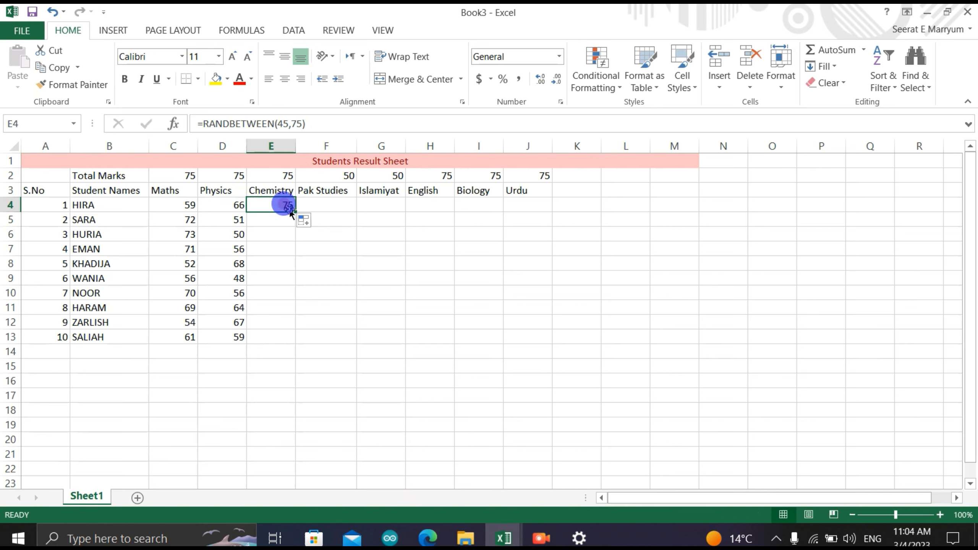
{"action": "left_click_drag", "start_coordinate": [295, 212], "coordinate": [282, 339]}
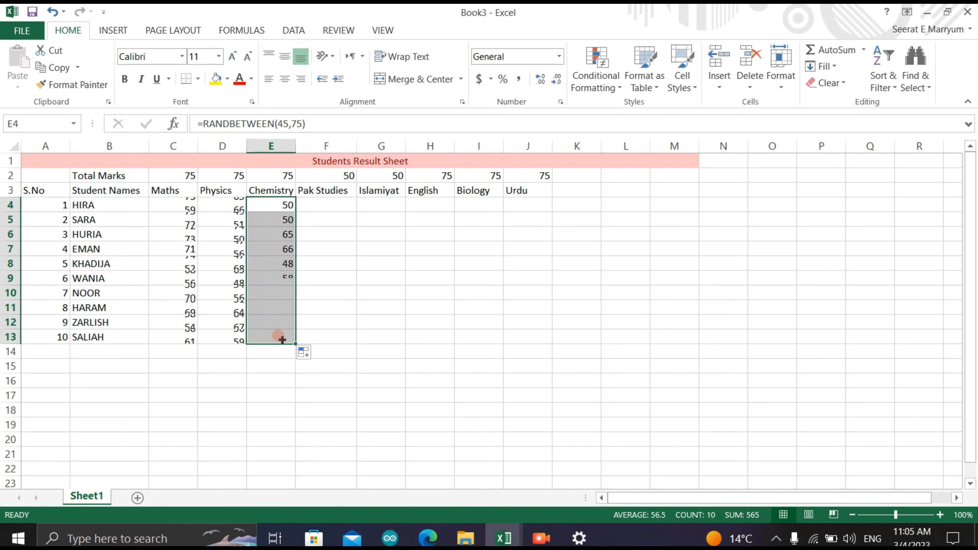
- Enter the formula =RANDBETWEEN(35,50) in F4 to generate the first student's Pak Studies marks
{"action": "left_click", "coordinate": [317, 201]}
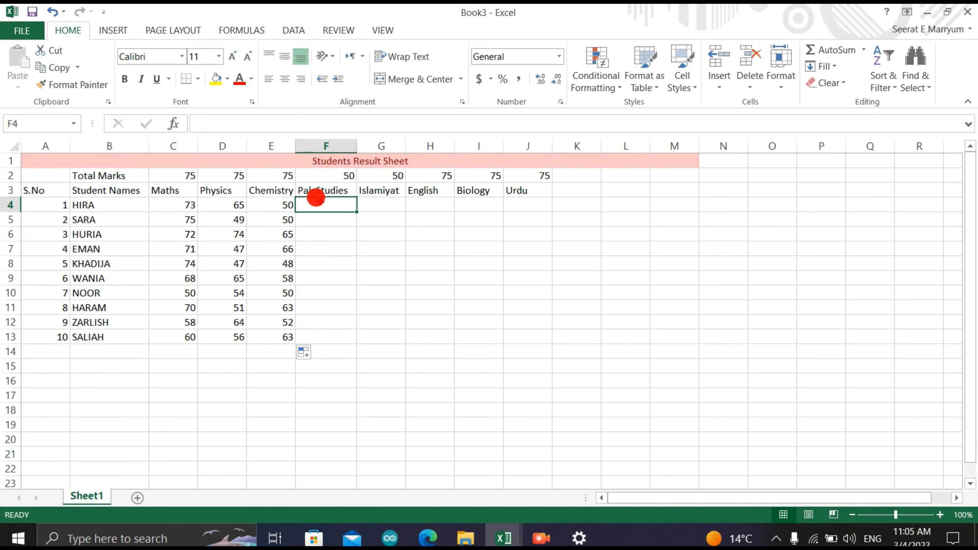
{"action": "type", "text": "="}
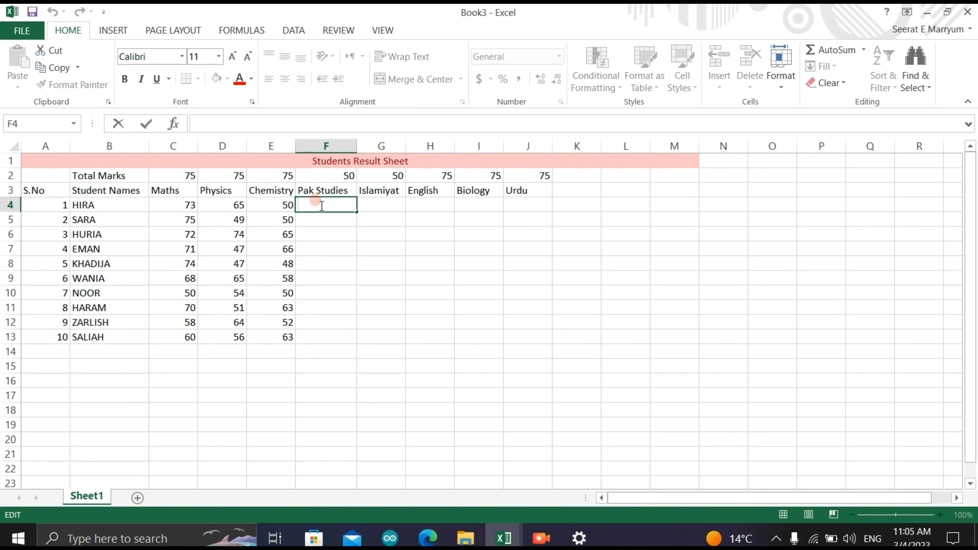
{"action": "type", "text": "RAND"}
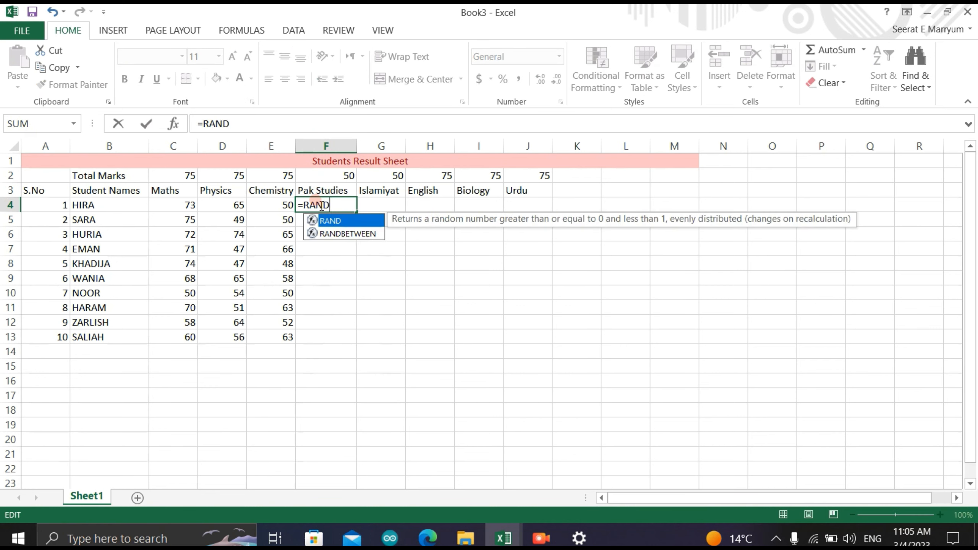
{"action": "left_click", "coordinate": [338, 233]}
{"action": "double_click", "coordinate": [335, 233]}
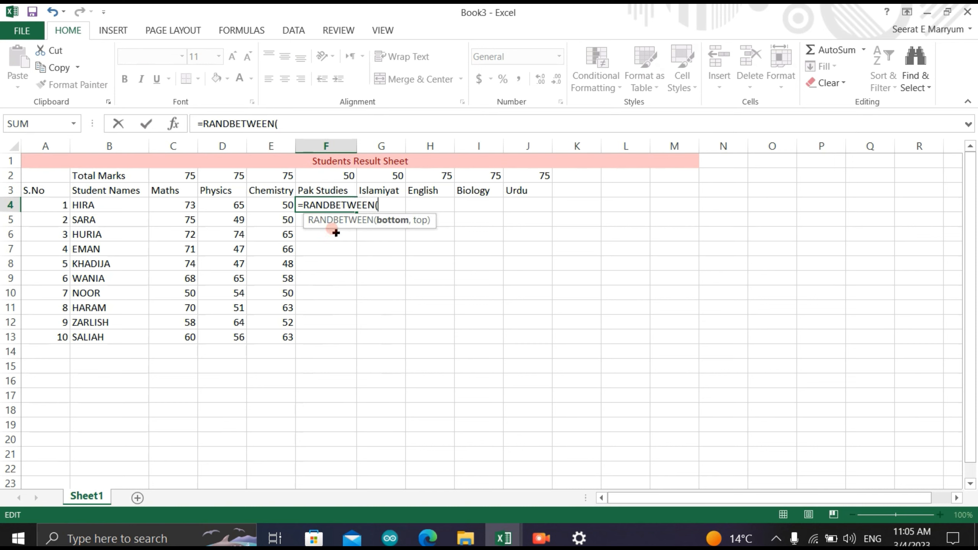
{"action": "type", "text": "35,50"}
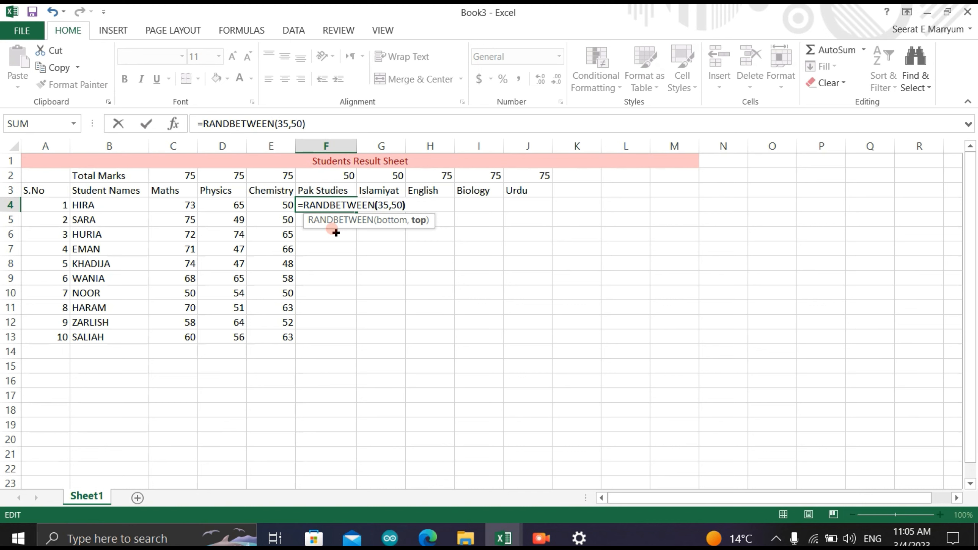
{"action": "key", "text": "Return"}
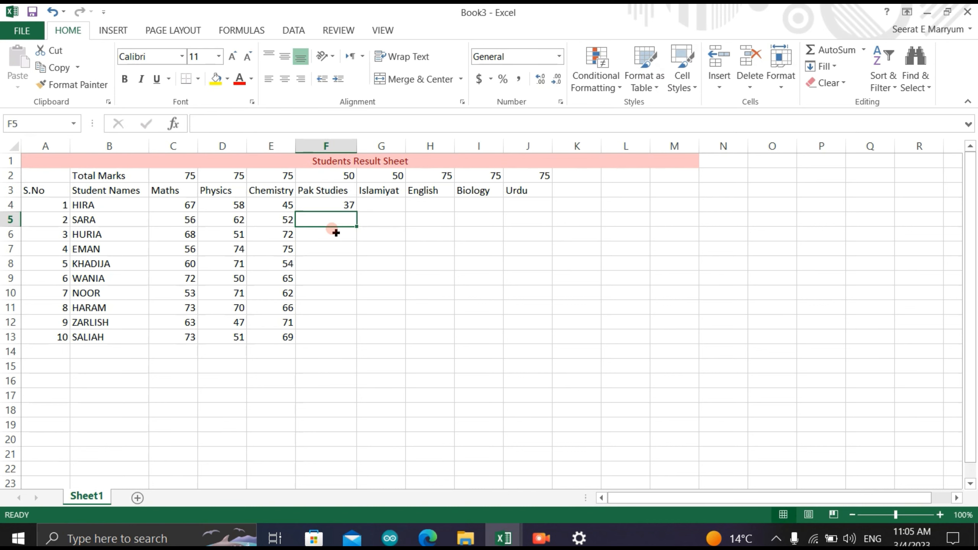
- Fill the Pak Studies marks formula from F4 down to F13 and across into the Islamiyat column, G4:G13
{"action": "left_click", "coordinate": [328, 204]}
{"action": "left_click_drag", "start_coordinate": [362, 215], "coordinate": [344, 340]}
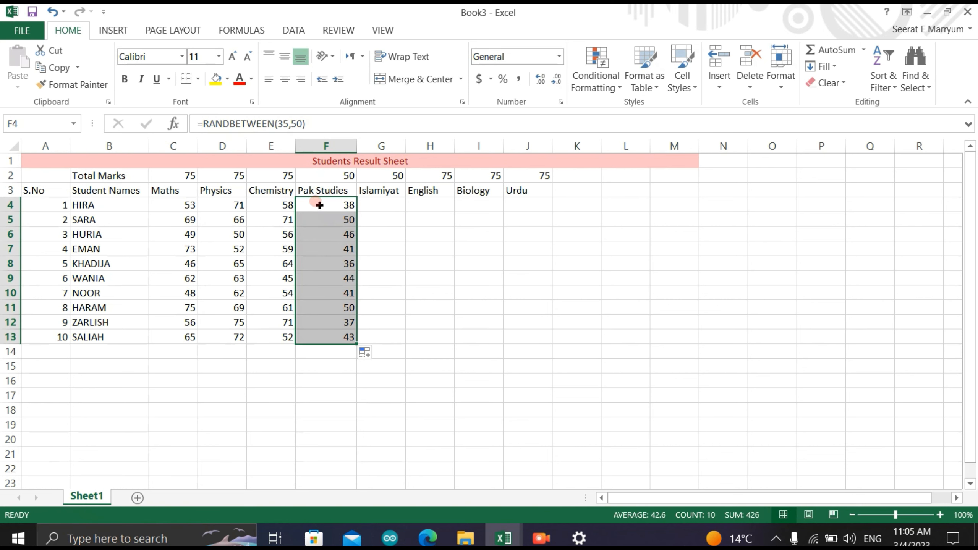
{"action": "left_click", "coordinate": [354, 204]}
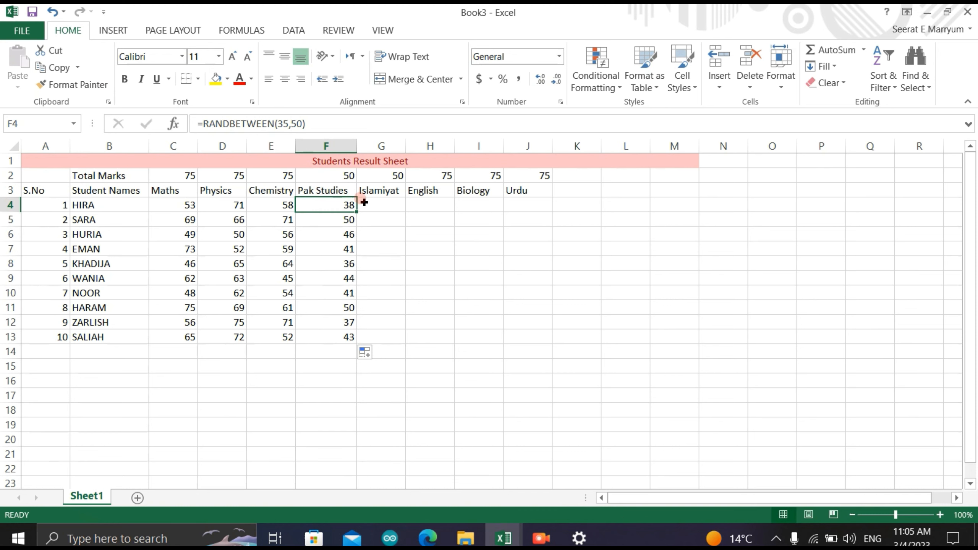
{"action": "left_click_drag", "start_coordinate": [357, 212], "coordinate": [391, 338]}
{"action": "left_click", "coordinate": [385, 205]}
- Copy the Chemistry marks formula from E4 into H4 under English and fill it down to H13
{"action": "left_click", "coordinate": [411, 206]}
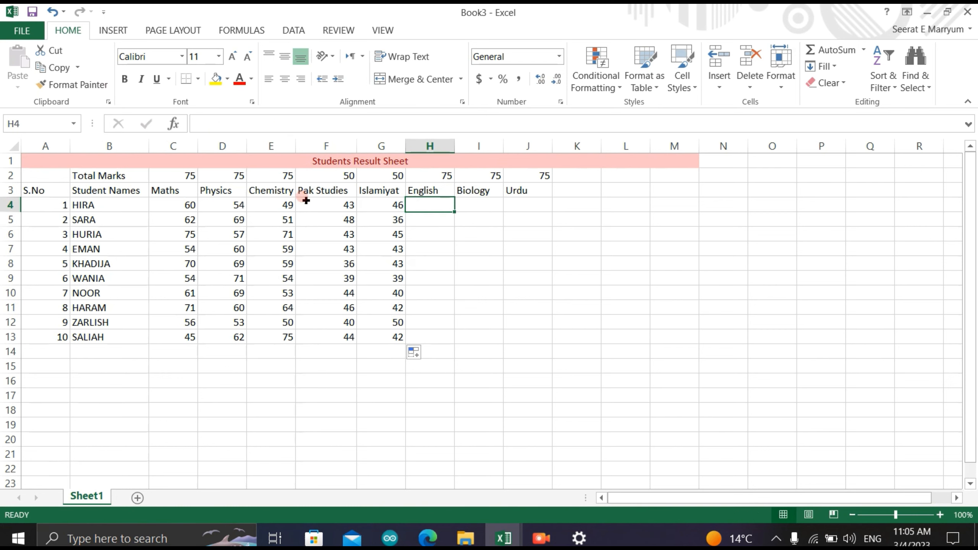
{"action": "left_click", "coordinate": [274, 204]}
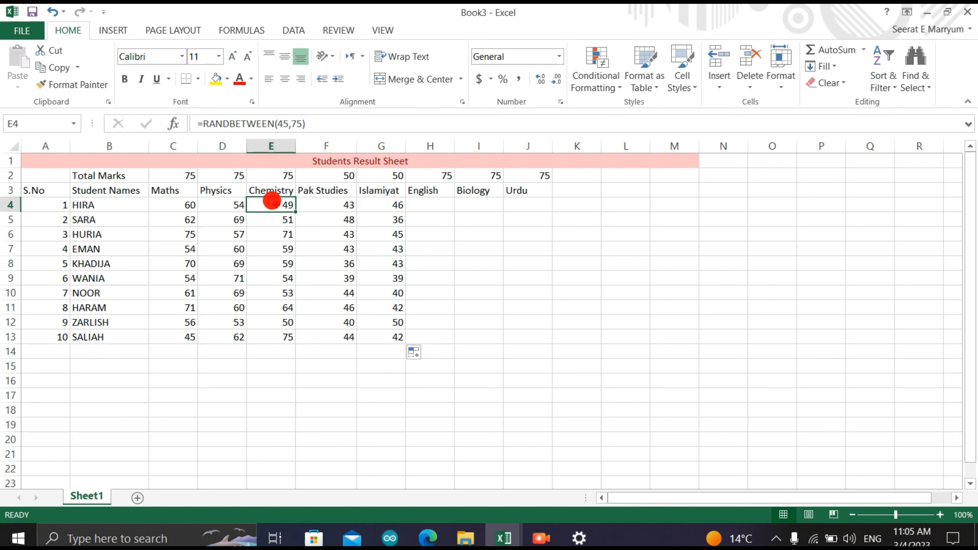
{"action": "right_click", "coordinate": [276, 204]}
{"action": "left_click", "coordinate": [285, 217]}
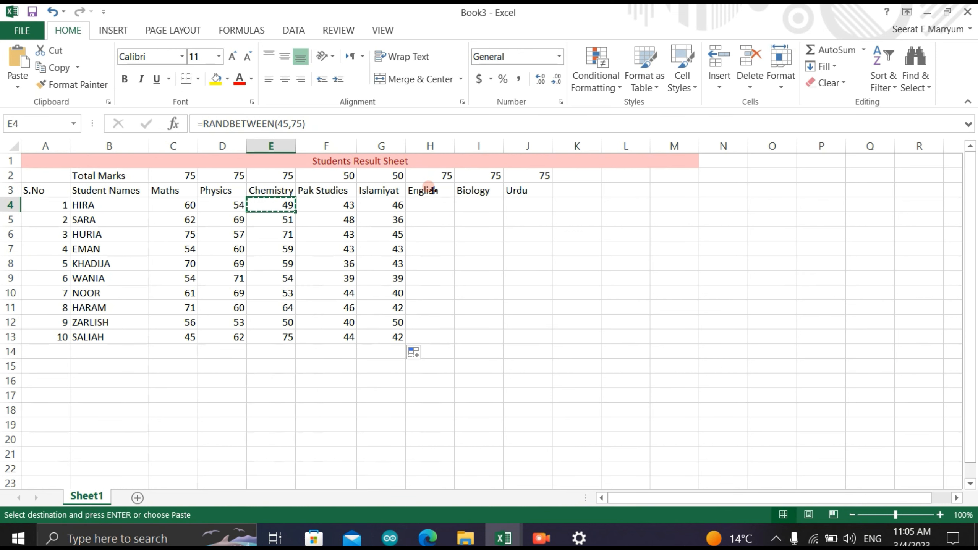
{"action": "left_click", "coordinate": [421, 198]}
{"action": "right_click", "coordinate": [421, 199]}
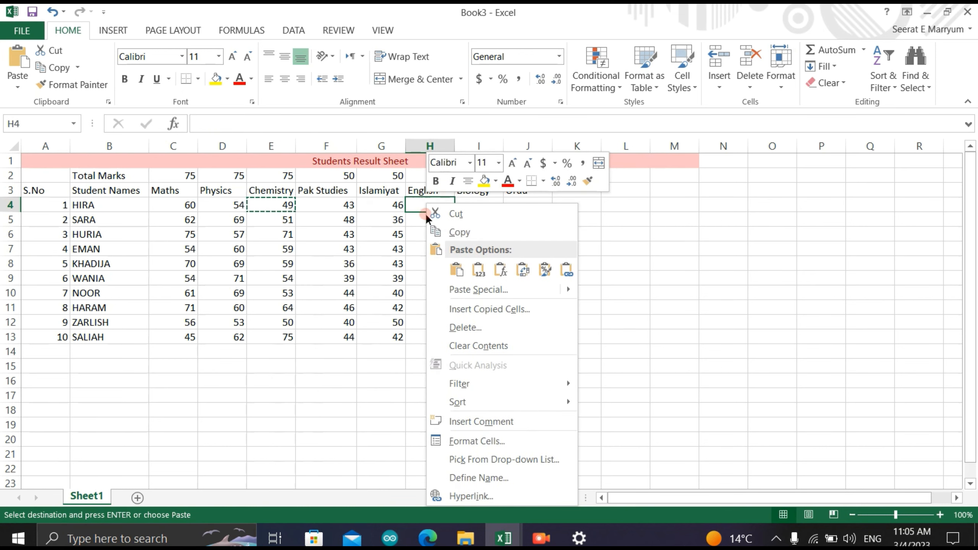
{"action": "left_click", "coordinate": [451, 267]}
{"action": "left_click_drag", "start_coordinate": [454, 212], "coordinate": [449, 342]}
- Copy the English marks formula from H4 into I4 under Biology and fill it down to I13
{"action": "left_click", "coordinate": [467, 203]}
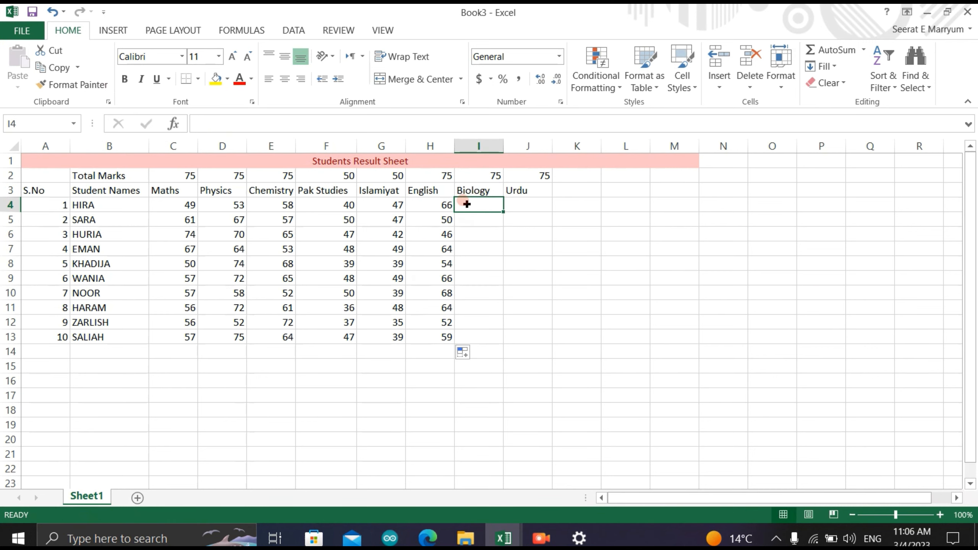
{"action": "right_click", "coordinate": [449, 204]}
{"action": "left_click", "coordinate": [480, 231]}
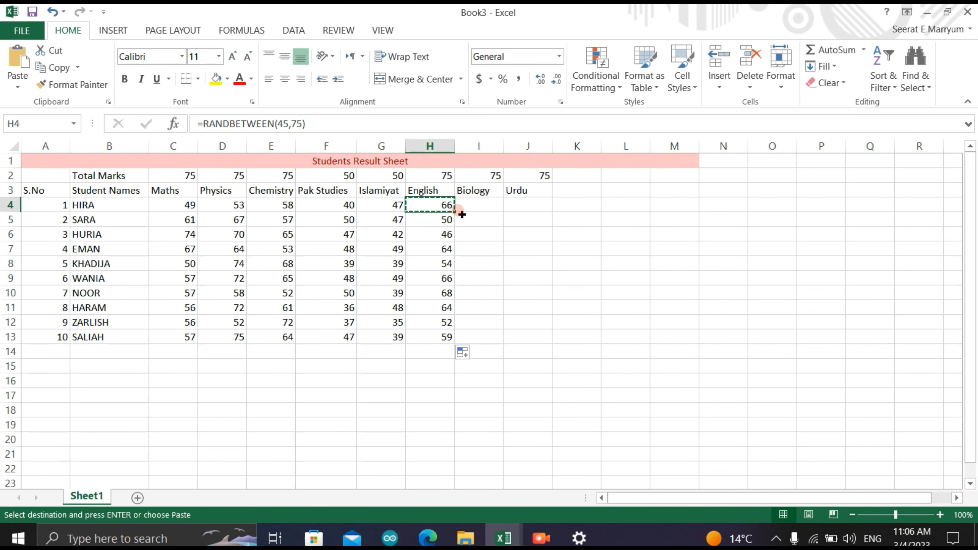
{"action": "right_click", "coordinate": [464, 201]}
{"action": "left_click", "coordinate": [503, 271]}
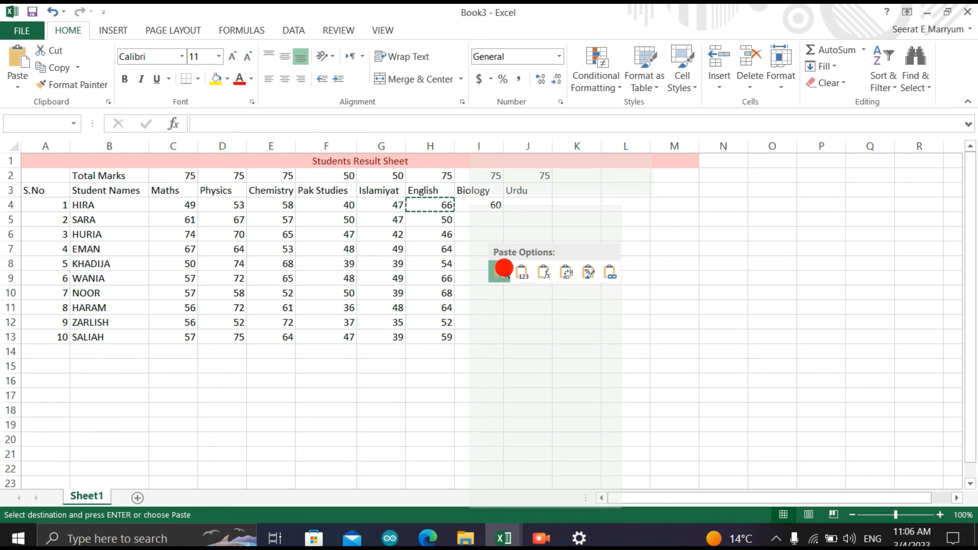
{"action": "left_click_drag", "start_coordinate": [504, 212], "coordinate": [493, 335]}
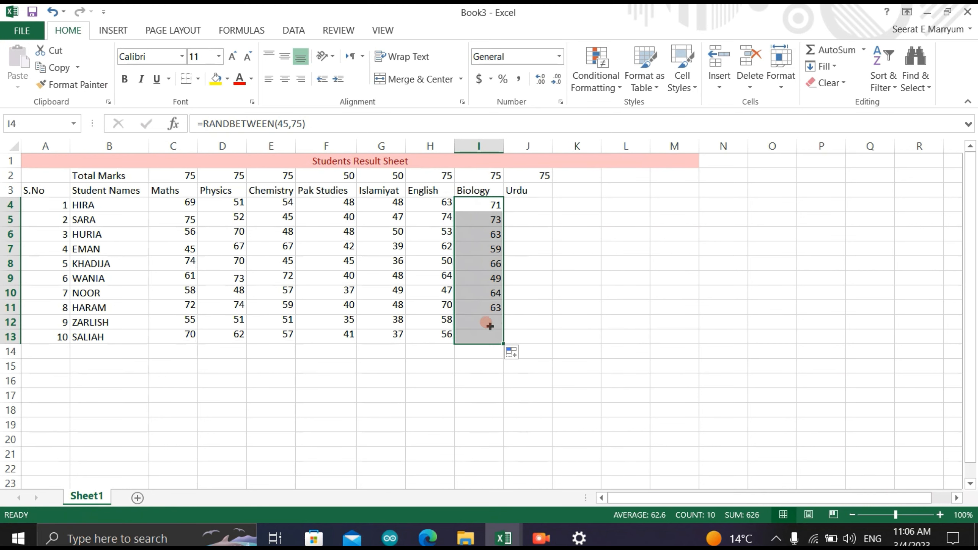
- Copy the Biology marks formula from I4 into J4 under Urdu and fill it down to J13
{"action": "left_click", "coordinate": [482, 204]}
{"action": "right_click", "coordinate": [487, 206]}
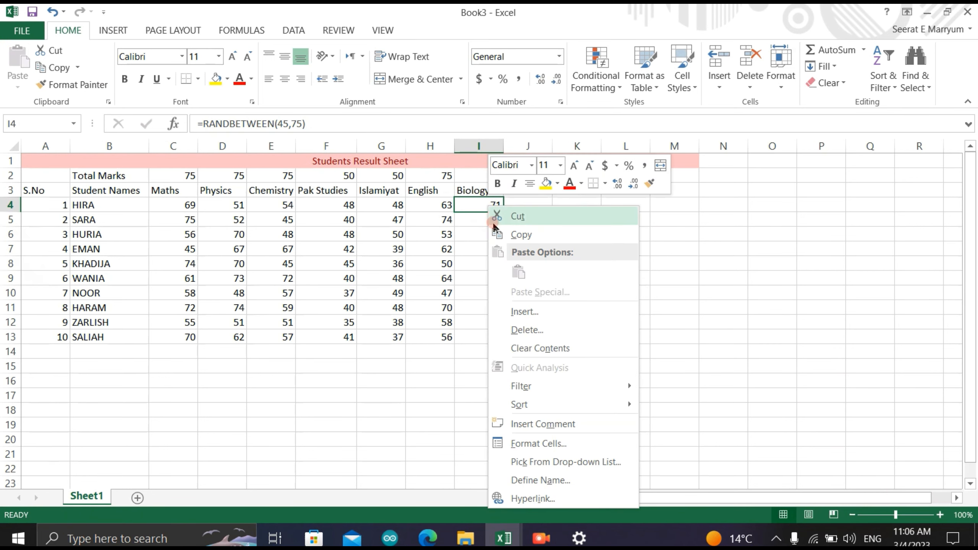
{"action": "left_click", "coordinate": [499, 236]}
{"action": "left_click", "coordinate": [526, 204]}
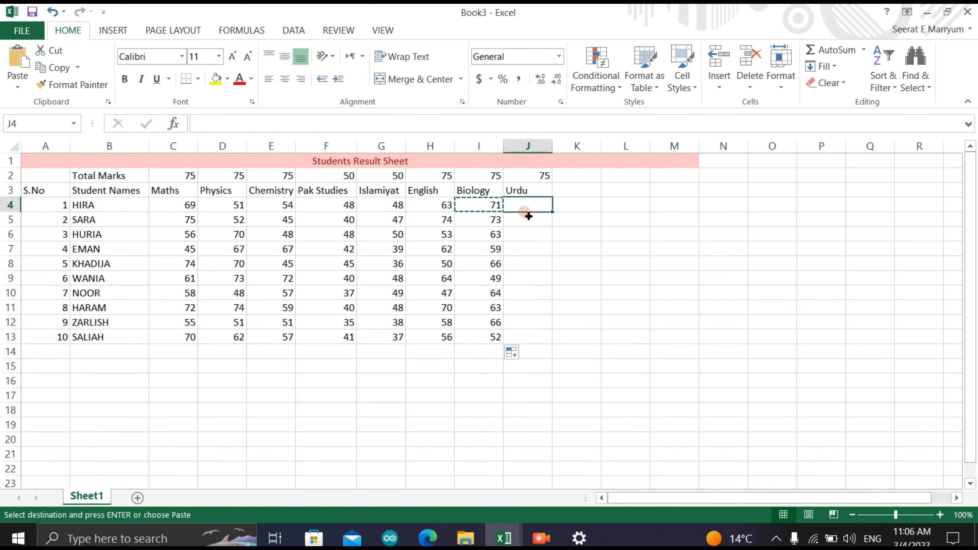
{"action": "right_click", "coordinate": [520, 203]}
{"action": "left_click", "coordinate": [558, 274]}
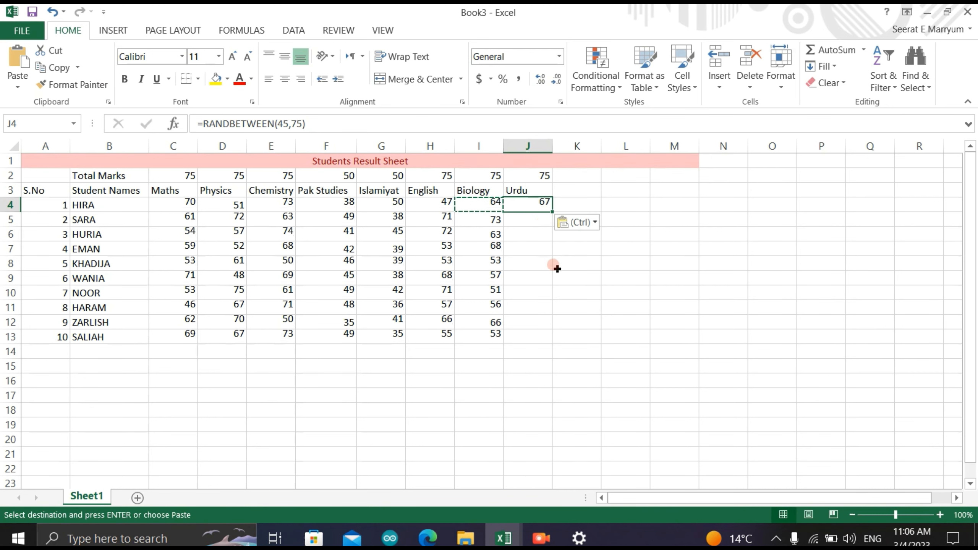
{"action": "left_click_drag", "start_coordinate": [552, 213], "coordinate": [530, 335]}
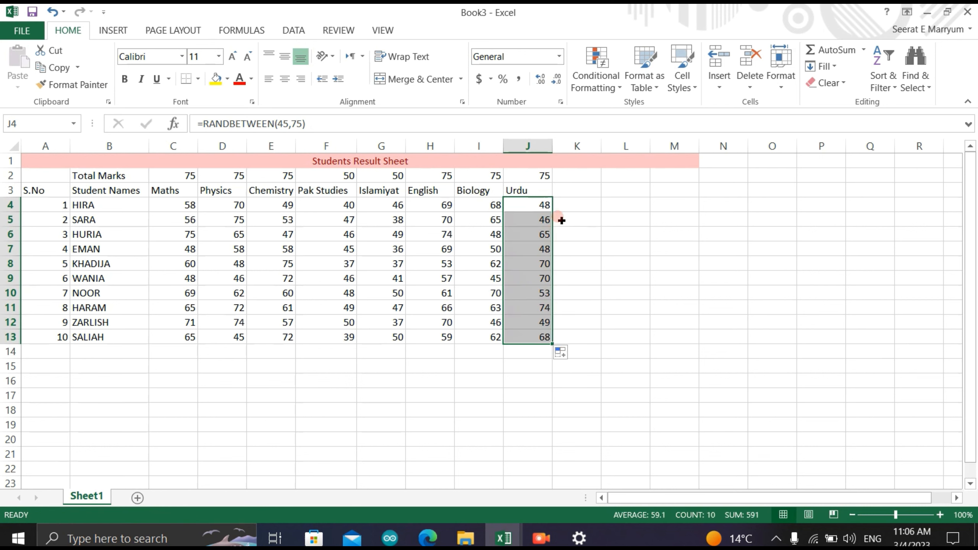
- Enter the heading Total Marks in K3, next to the Urdu heading
{"action": "left_click", "coordinate": [559, 218]}
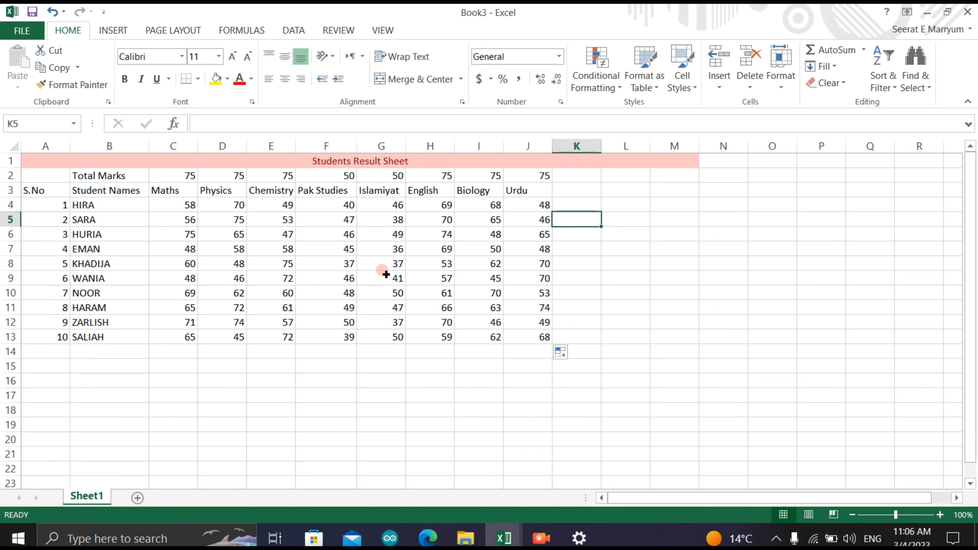
{"action": "double_click", "coordinate": [577, 184]}
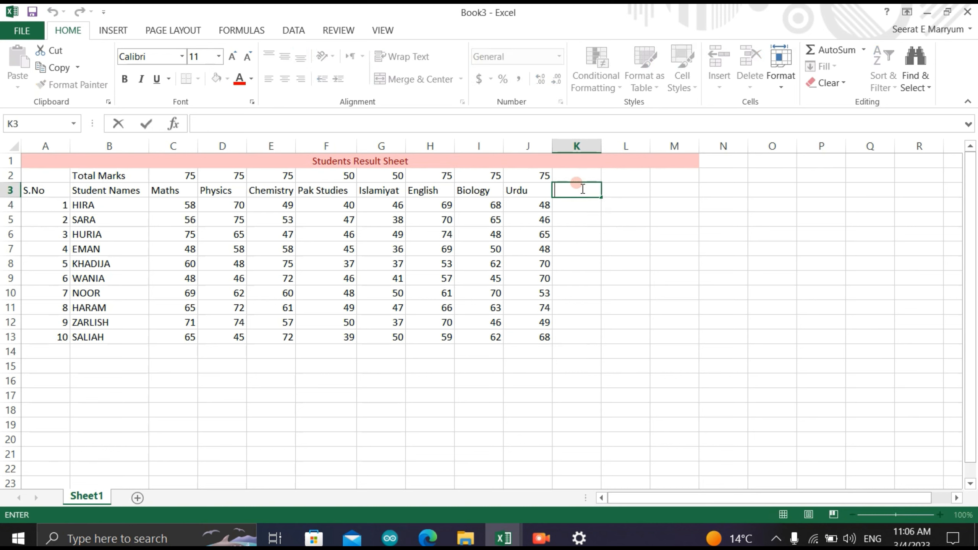
{"action": "type", "text": "Total Marks"}
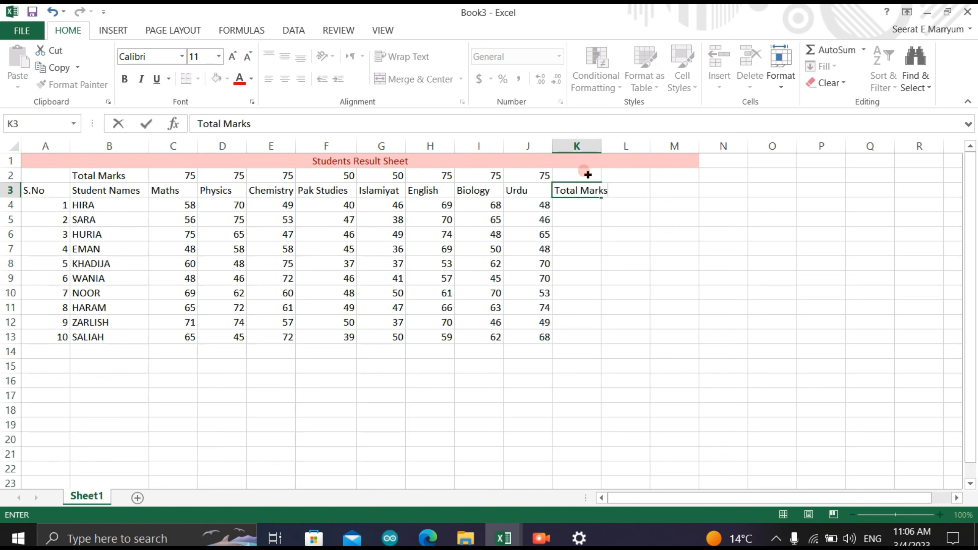
- Total the maximum marks of all eight subjects in K2 with the formula =C2+D2+E2+F2+G2+H2+I2+J2
{"action": "double_click", "coordinate": [585, 171]}
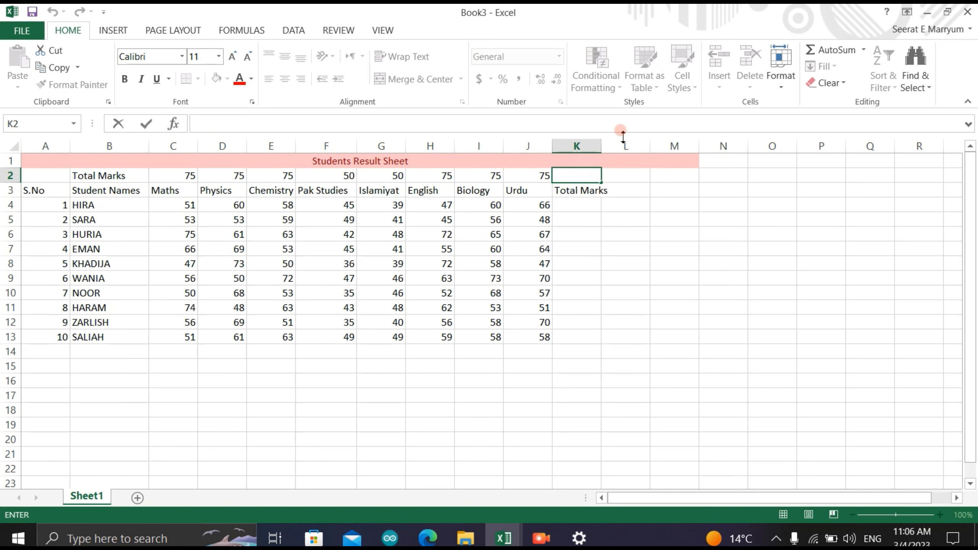
{"action": "type", "text": "="}
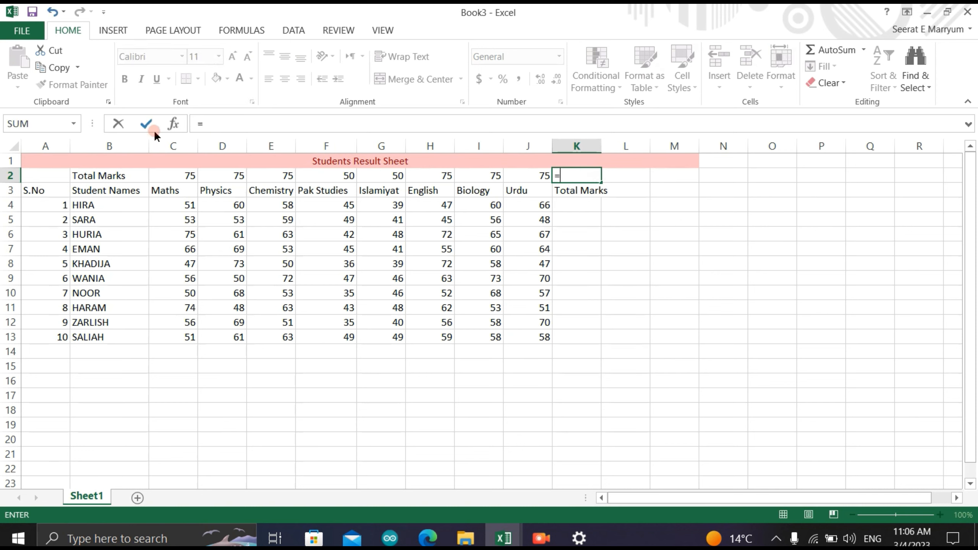
{"action": "left_click", "coordinate": [165, 172]}
{"action": "type", "text": "+"}
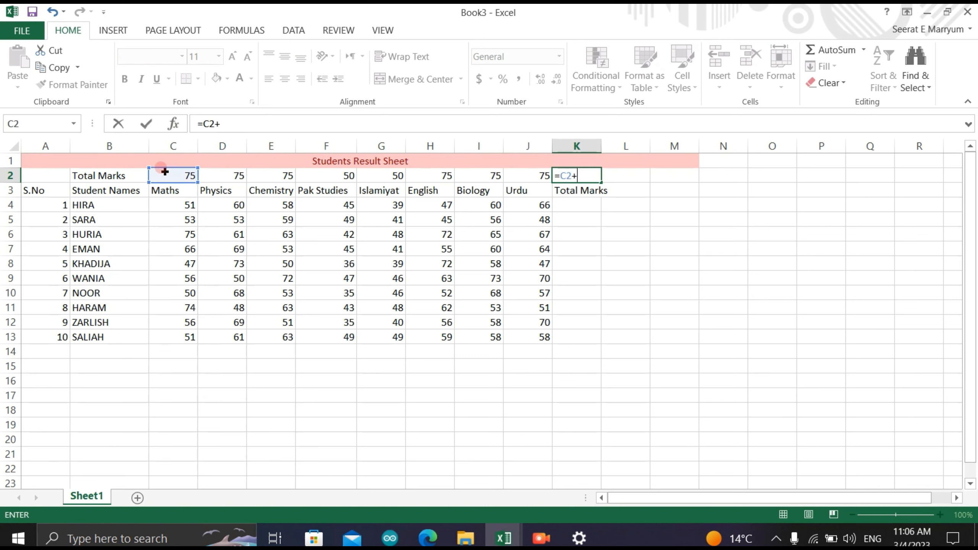
{"action": "left_click", "coordinate": [234, 176]}
{"action": "type", "text": "+"}
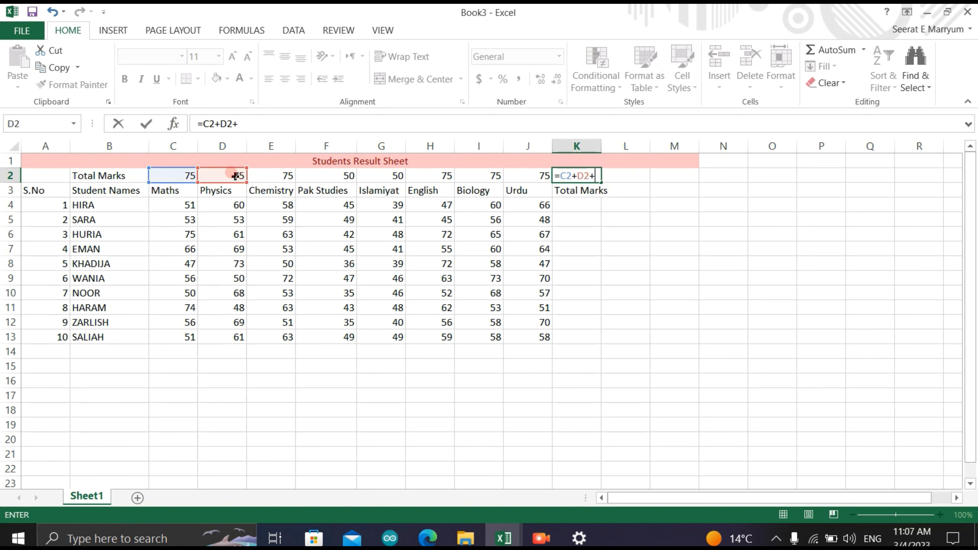
{"action": "left_click", "coordinate": [265, 176]}
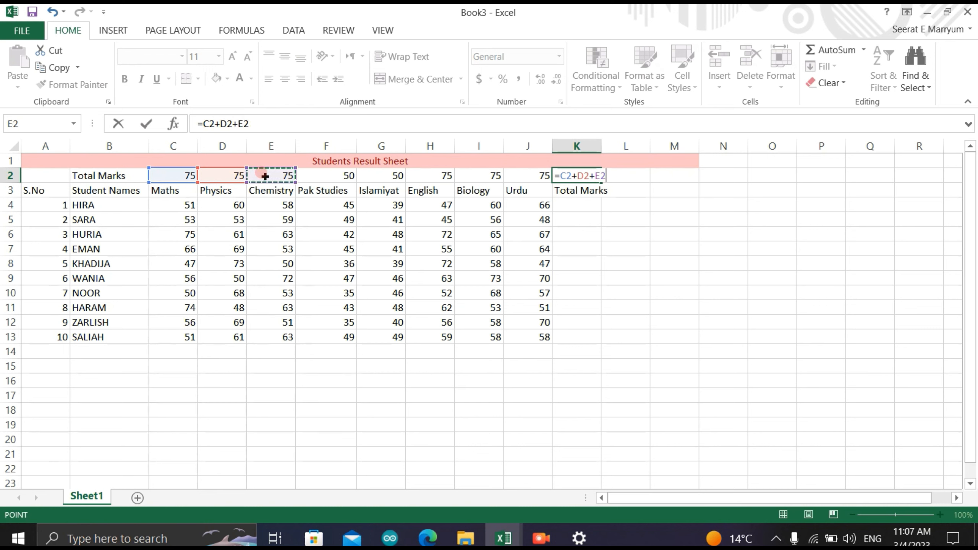
{"action": "type", "text": "+"}
{"action": "left_click", "coordinate": [310, 175]}
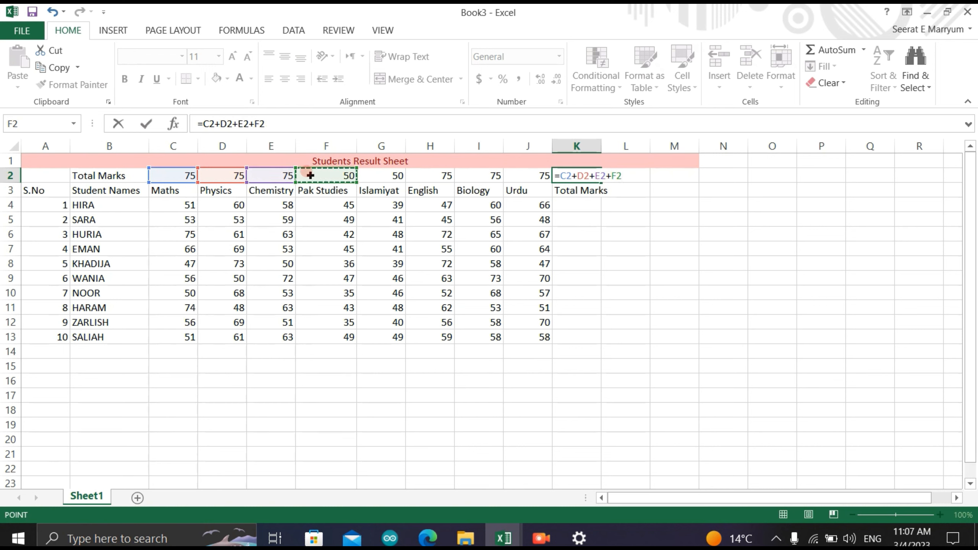
{"action": "type", "text": "+"}
{"action": "left_click", "coordinate": [391, 175]}
{"action": "type", "text": "+"}
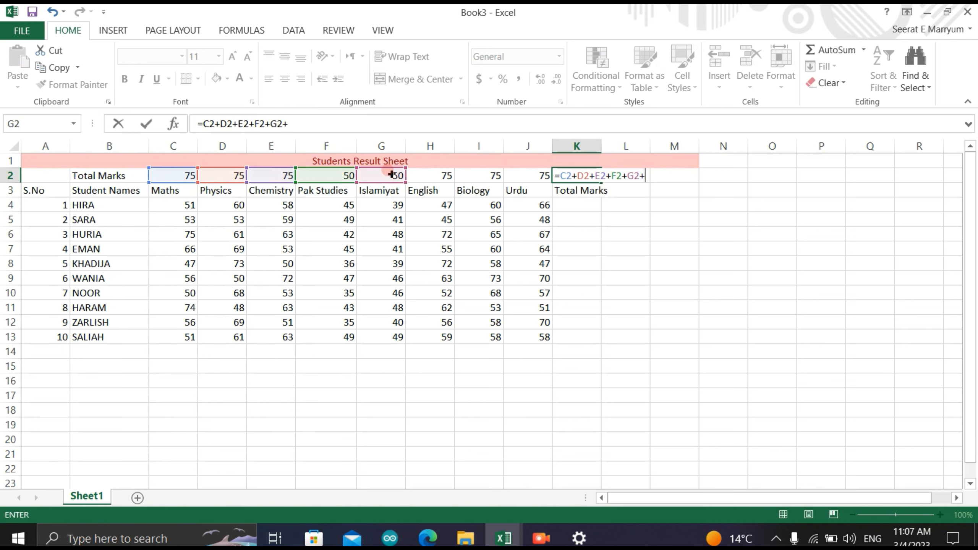
{"action": "left_click", "coordinate": [424, 176]}
{"action": "type", "text": "+"}
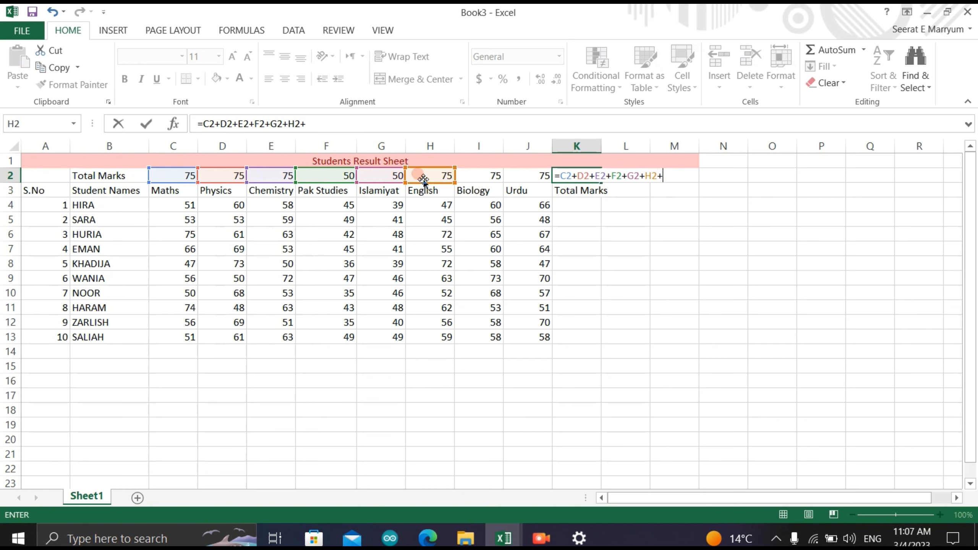
{"action": "left_click", "coordinate": [470, 175]}
{"action": "type", "text": "+"}
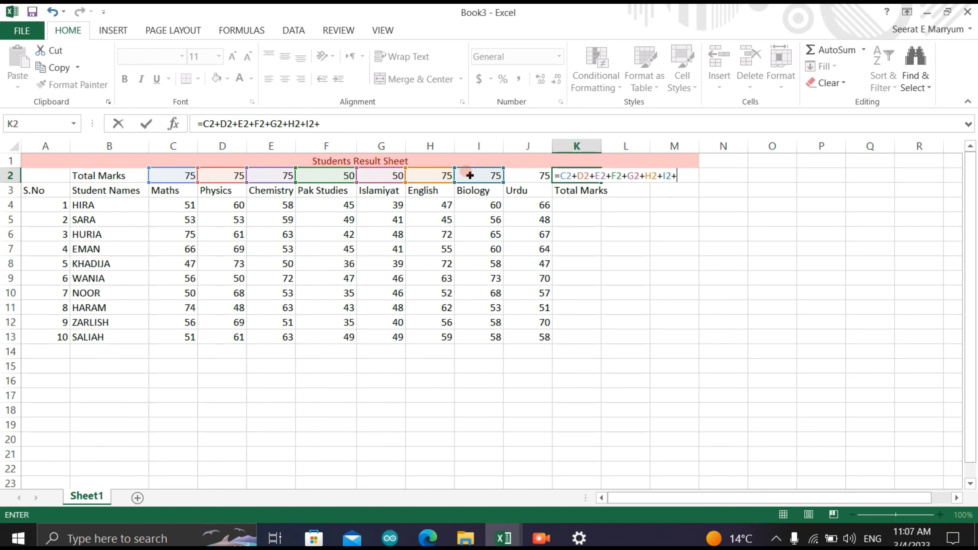
{"action": "left_click", "coordinate": [525, 174]}
{"action": "type", "text": "+"}
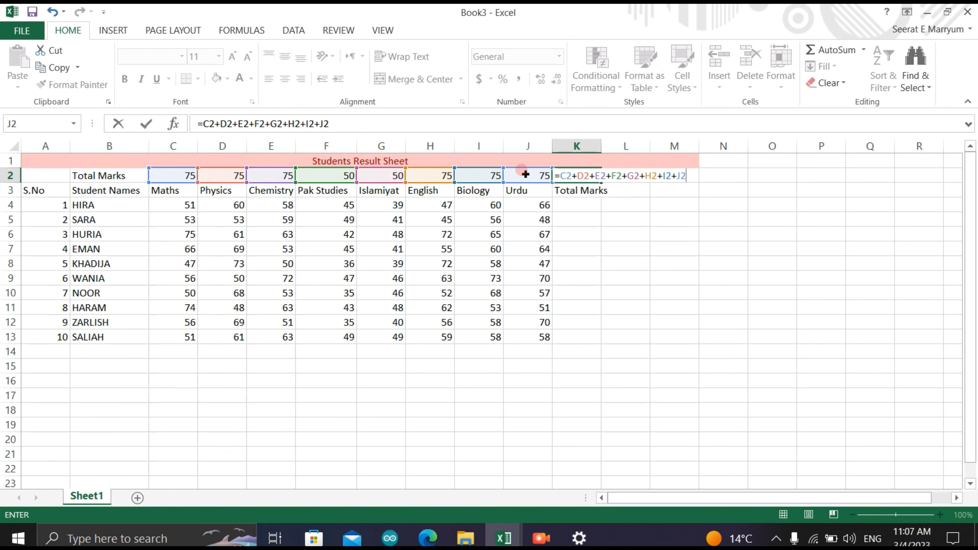
{"action": "key", "text": "Return"}
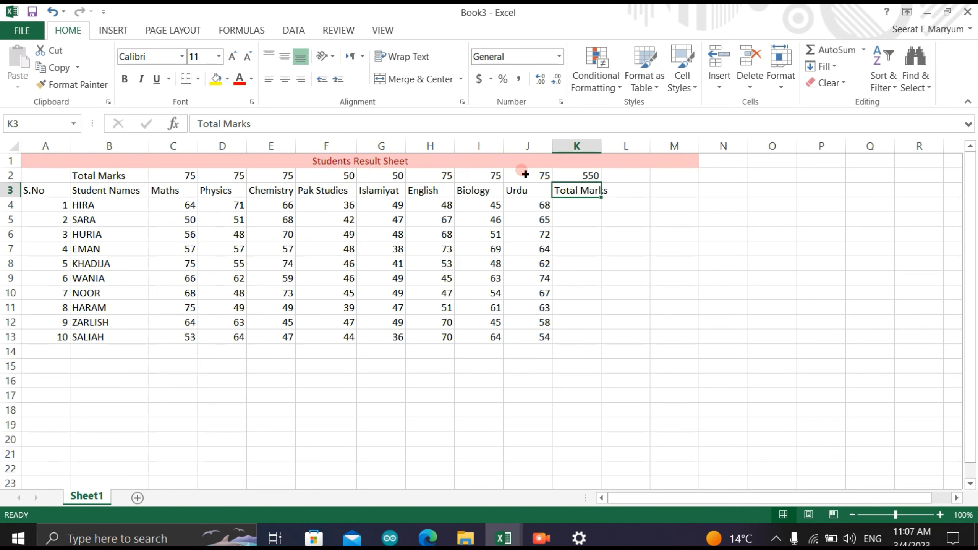
- Widen column K to fit its Total Marks heading, and enter 550 for every student from K4 down to K13
{"action": "left_click_drag", "start_coordinate": [602, 146], "coordinate": [611, 146]}
{"action": "double_click", "coordinate": [582, 205]}
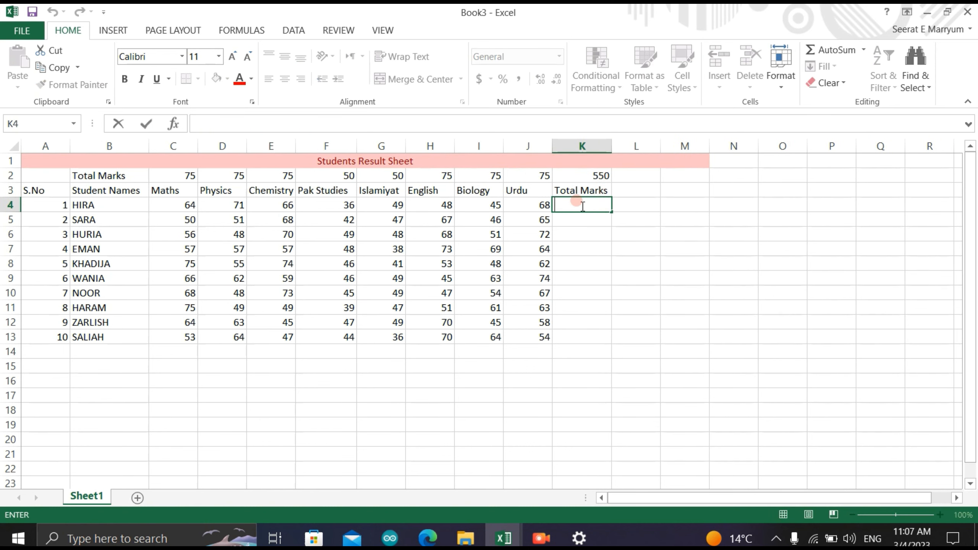
{"action": "left_click", "coordinate": [586, 176]}
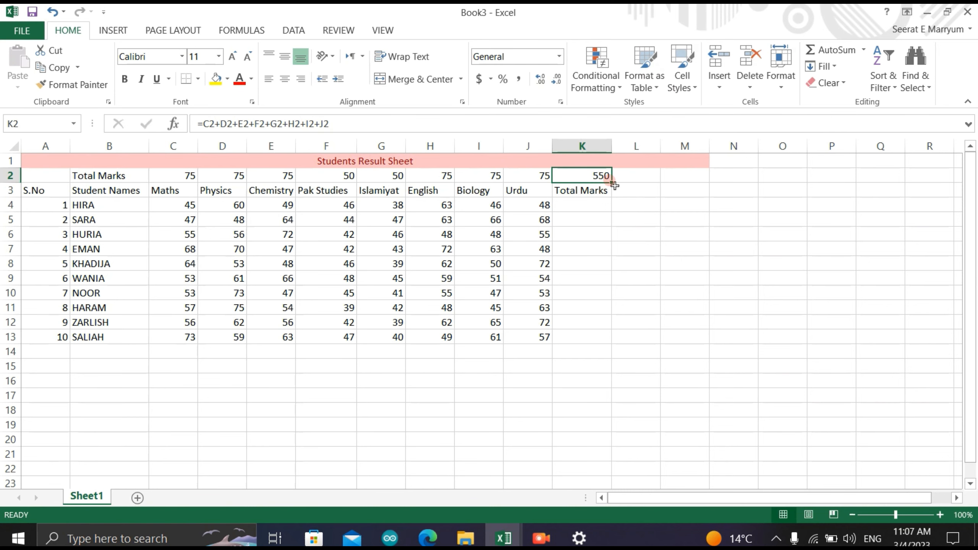
{"action": "left_click", "coordinate": [582, 203]}
{"action": "double_click", "coordinate": [582, 204]}
{"action": "type", "text": "550"}
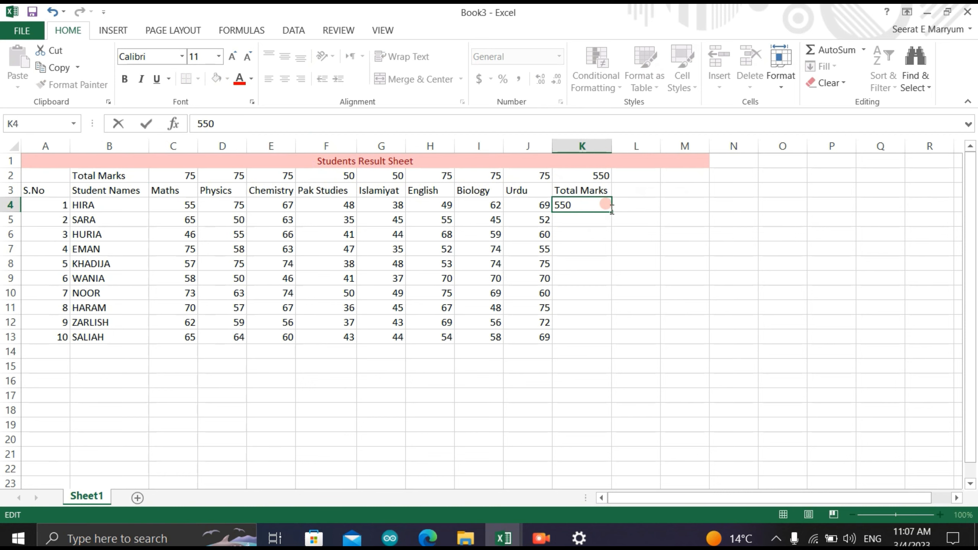
{"action": "left_click_drag", "start_coordinate": [612, 215], "coordinate": [596, 341]}
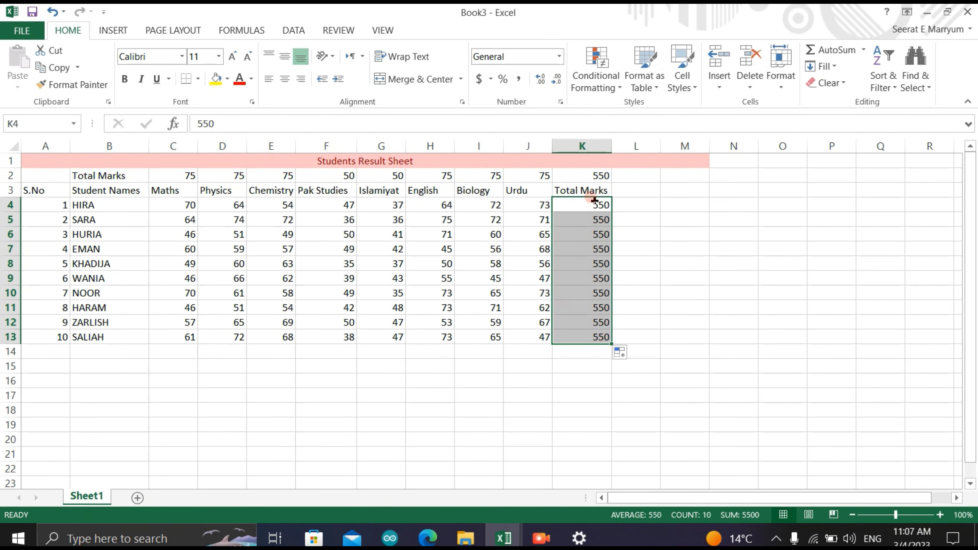
- Enter the heading Obtained Marks in L3, next to the Total Marks heading
{"action": "double_click", "coordinate": [625, 187]}
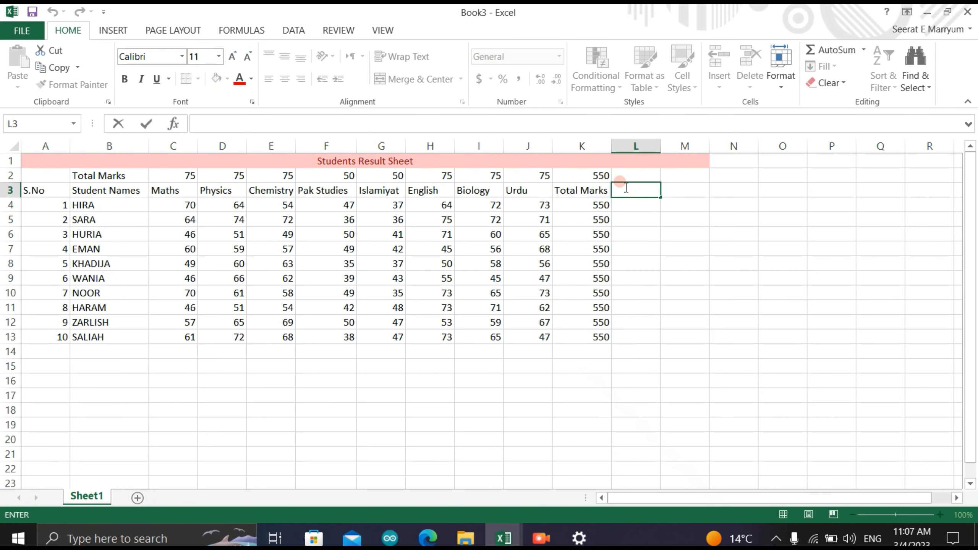
{"action": "type", "text": "Obtained Marks"}
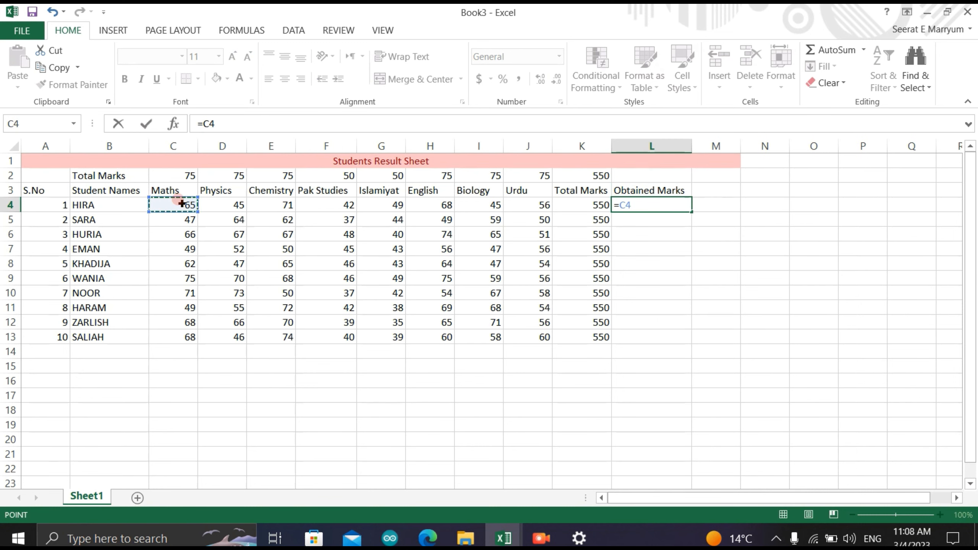
- Sum the first student's subject marks in L4 with =C4+D4+E4+F4+G4+H4+I4+J4 and fill the formula down to L13
{"action": "type", "text": "+"}
{"action": "left_click", "coordinate": [209, 205]}
{"action": "type", "text": "+"}
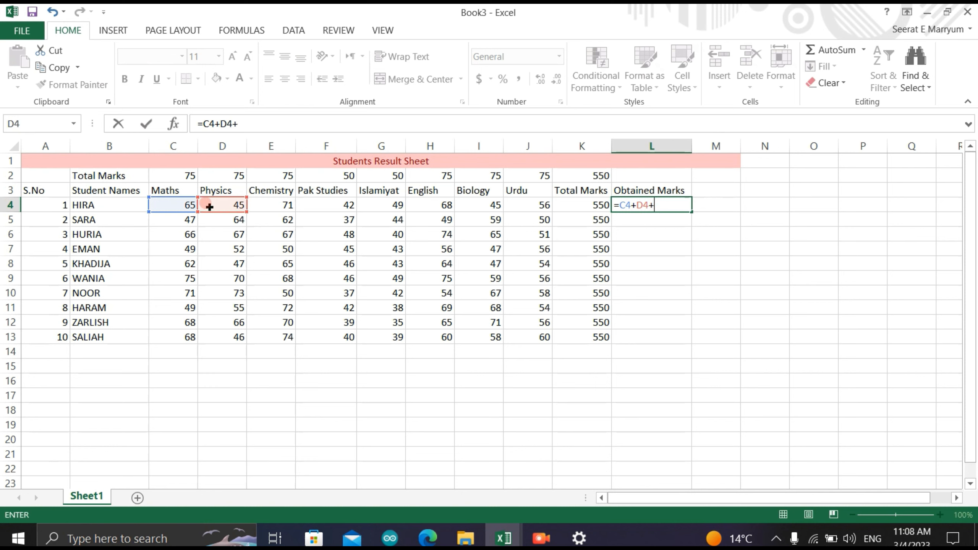
{"action": "left_click", "coordinate": [257, 208]}
{"action": "type", "text": "+"}
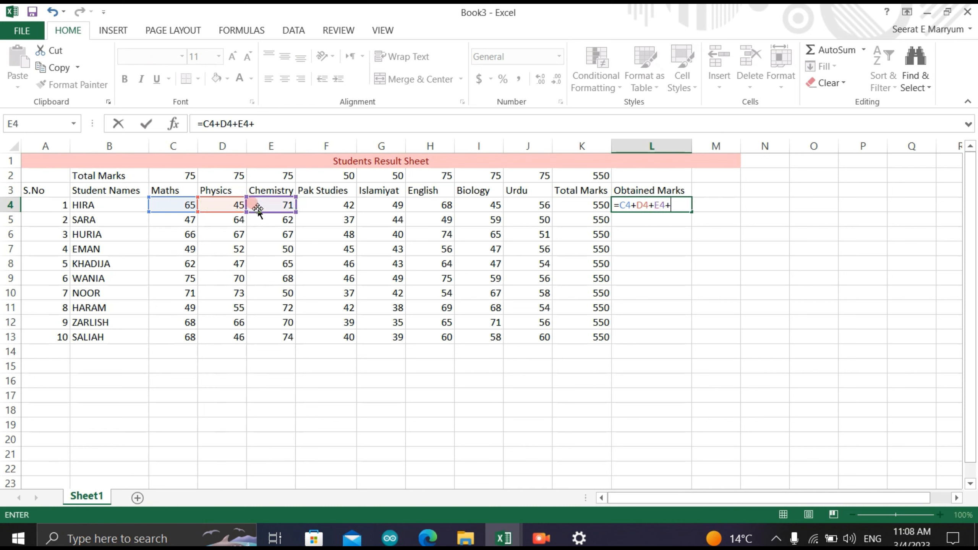
{"action": "left_click", "coordinate": [328, 205]}
{"action": "type", "text": "+"}
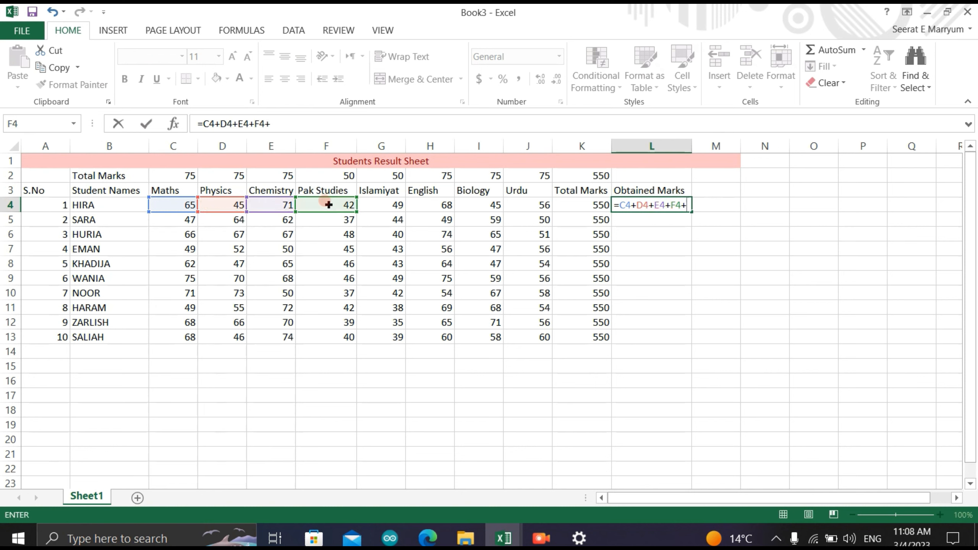
{"action": "left_click", "coordinate": [380, 202]}
{"action": "type", "text": "+"}
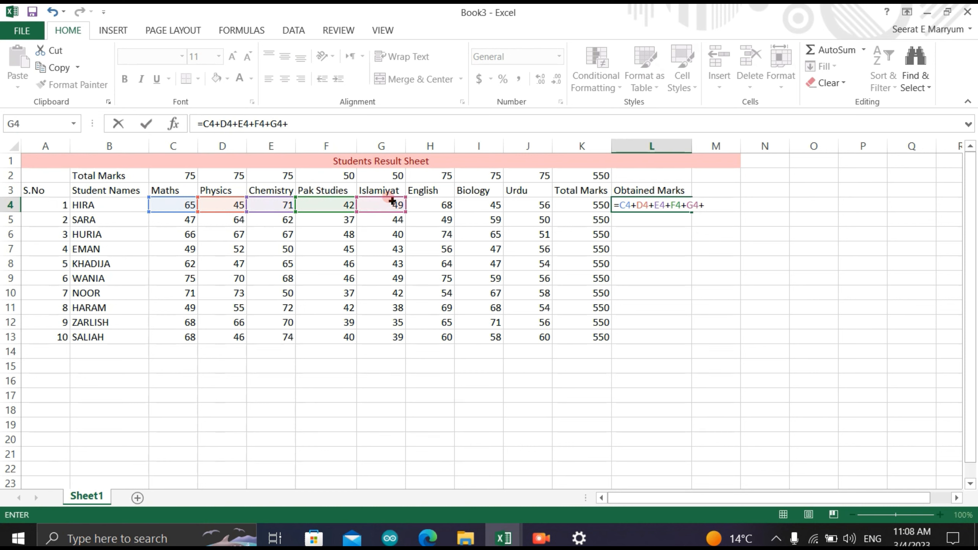
{"action": "left_click", "coordinate": [424, 202]}
{"action": "type", "text": "+"}
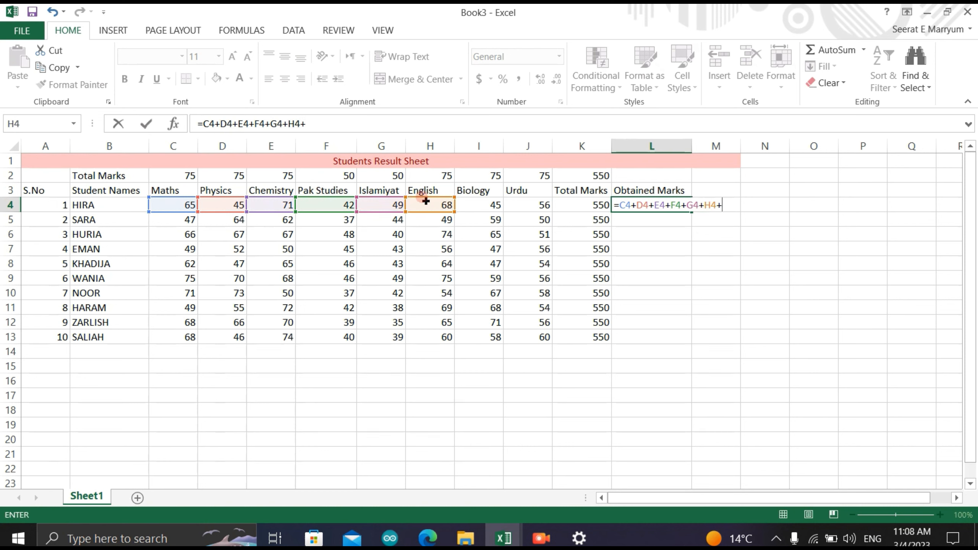
{"action": "left_click", "coordinate": [479, 207]}
{"action": "type", "text": "+"}
{"action": "left_click", "coordinate": [517, 205]}
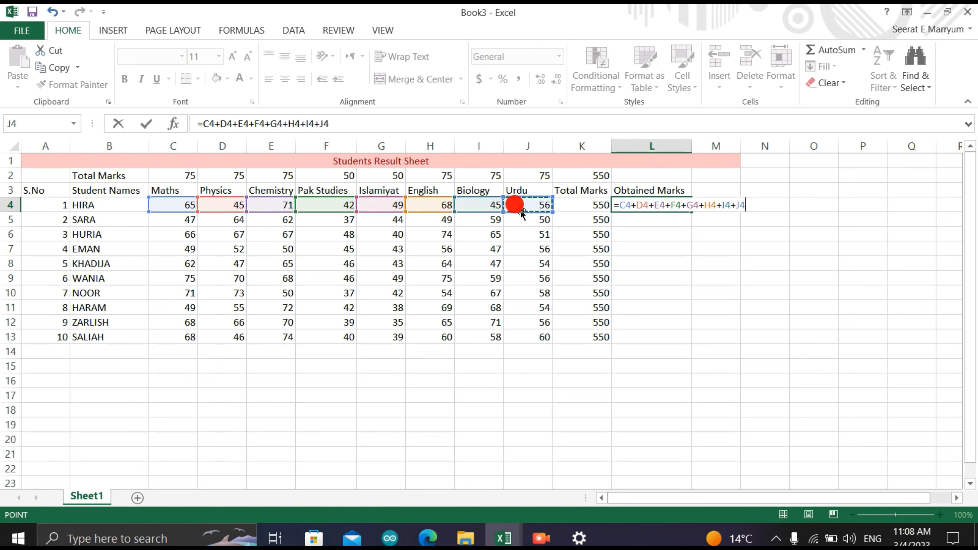
{"action": "type", "text": "+"}
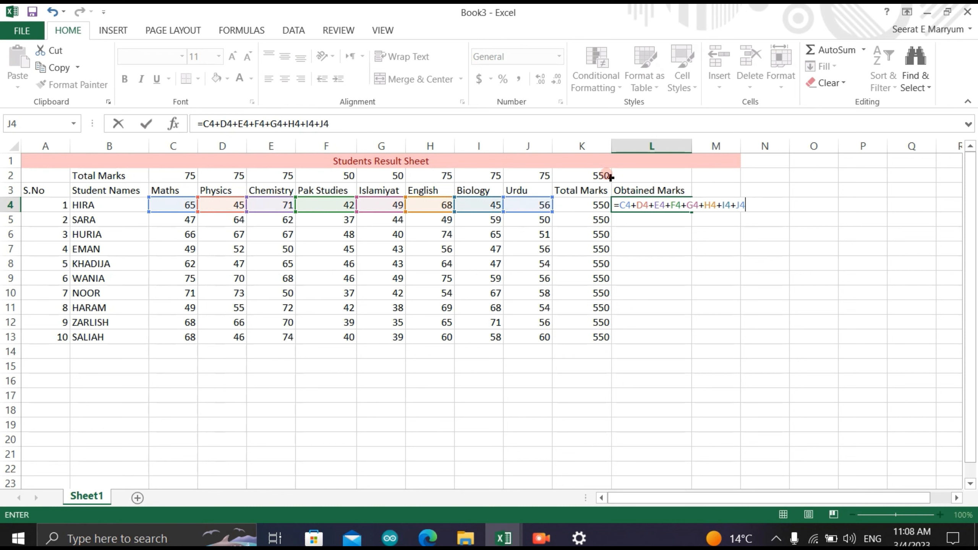
{"action": "key", "text": "Return"}
{"action": "left_click", "coordinate": [675, 200]}
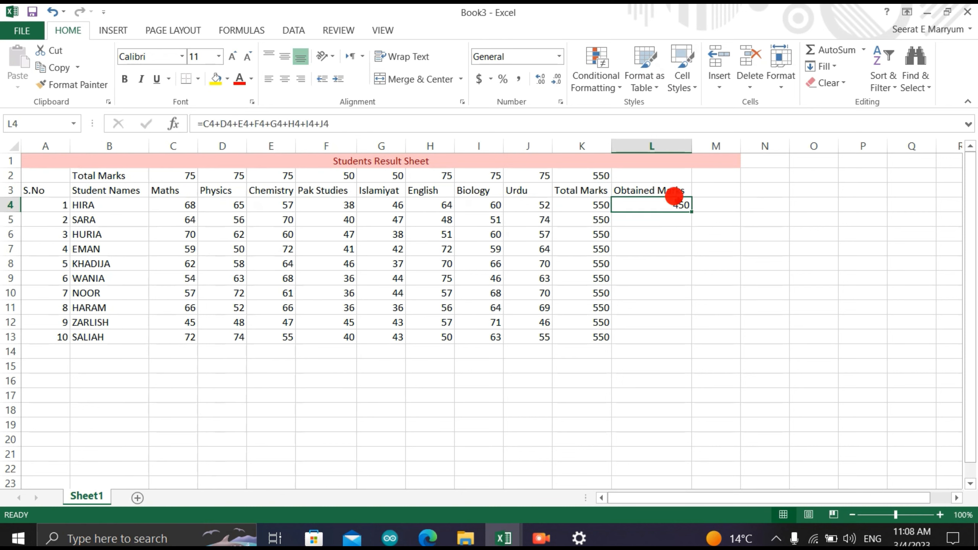
{"action": "left_click_drag", "start_coordinate": [692, 212], "coordinate": [651, 338]}
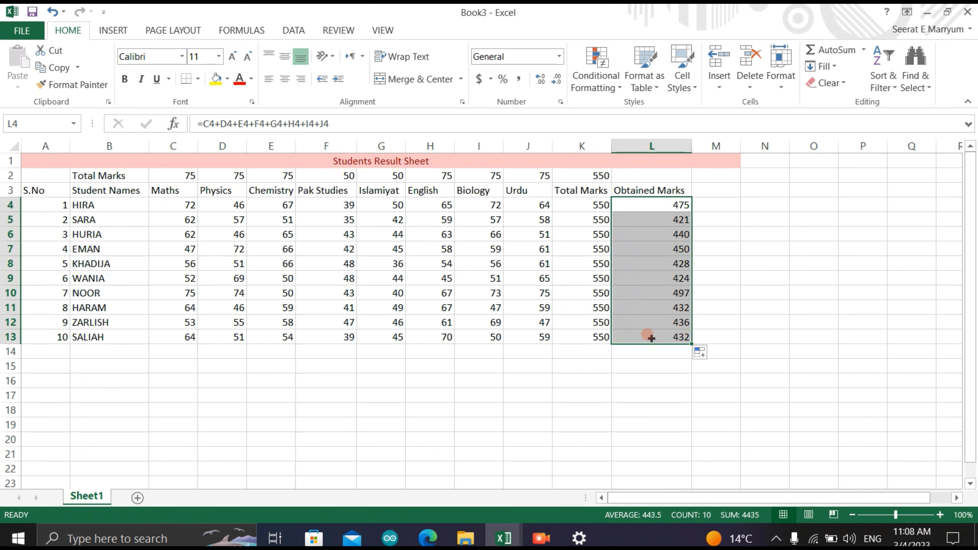
- Enter the heading % Ages in M3, next to the Obtained Marks heading
{"action": "left_click", "coordinate": [699, 188]}
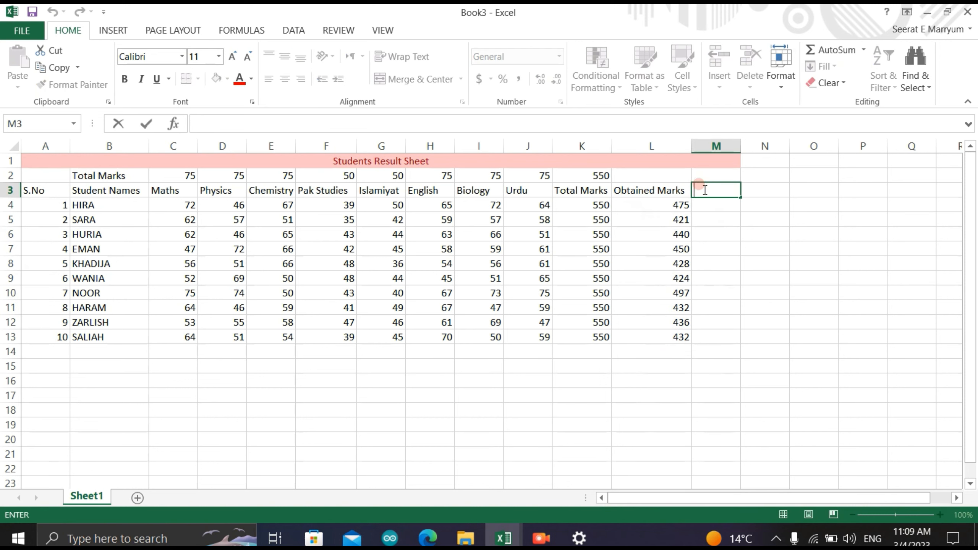
{"action": "type", "text": "% Ages"}
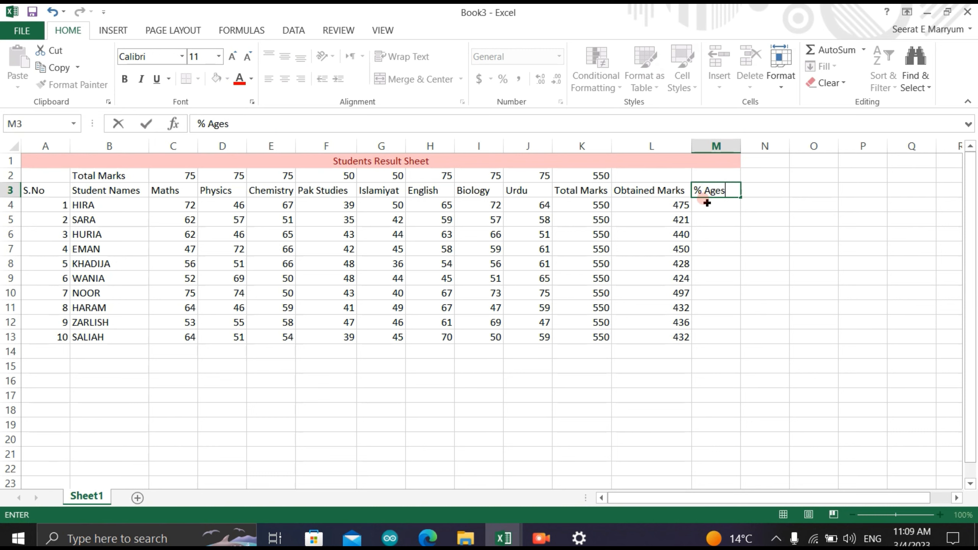
- Calculate the first student's percentage in M4 with the formula =L4/K4*100
{"action": "left_click", "coordinate": [708, 204]}
{"action": "type", "text": "="}
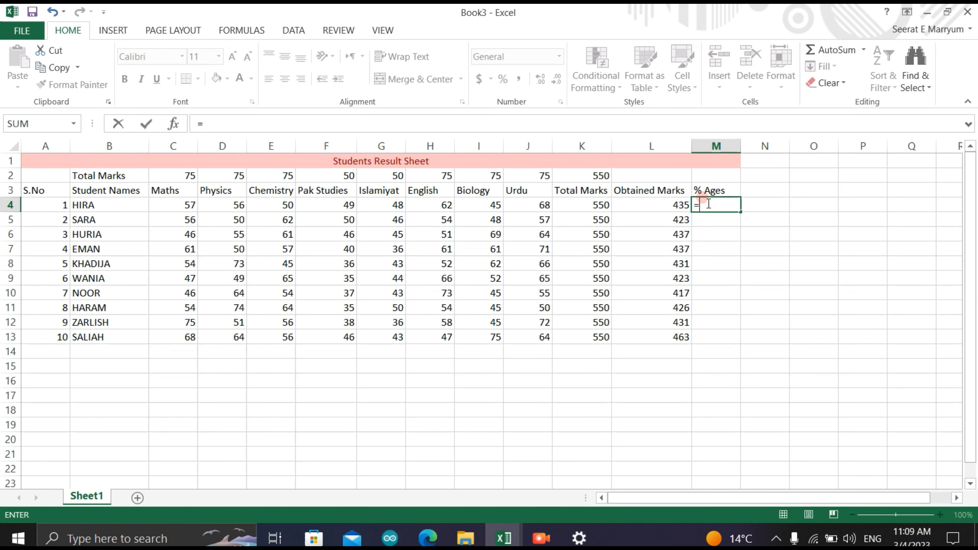
{"action": "left_click", "coordinate": [671, 202]}
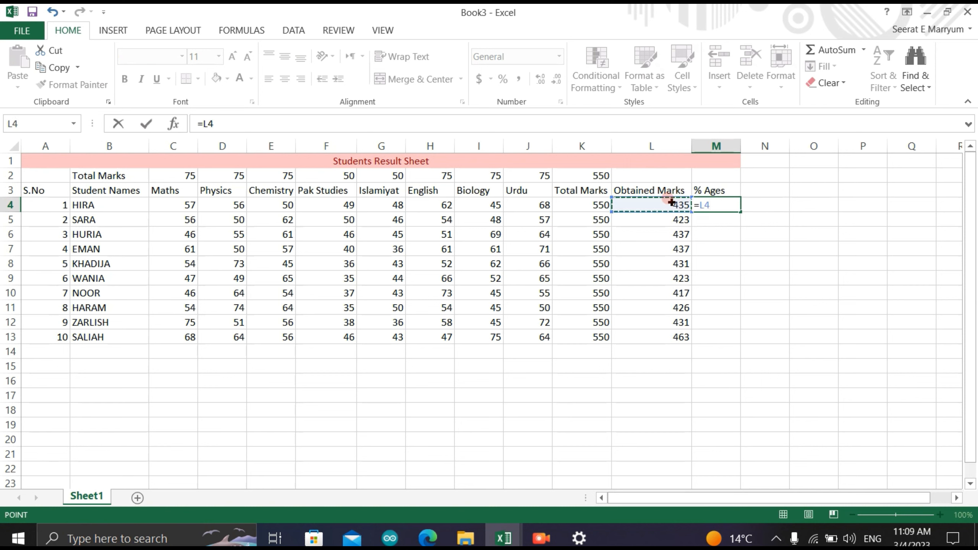
{"action": "type", "text": "/"}
{"action": "left_click", "coordinate": [590, 206]}
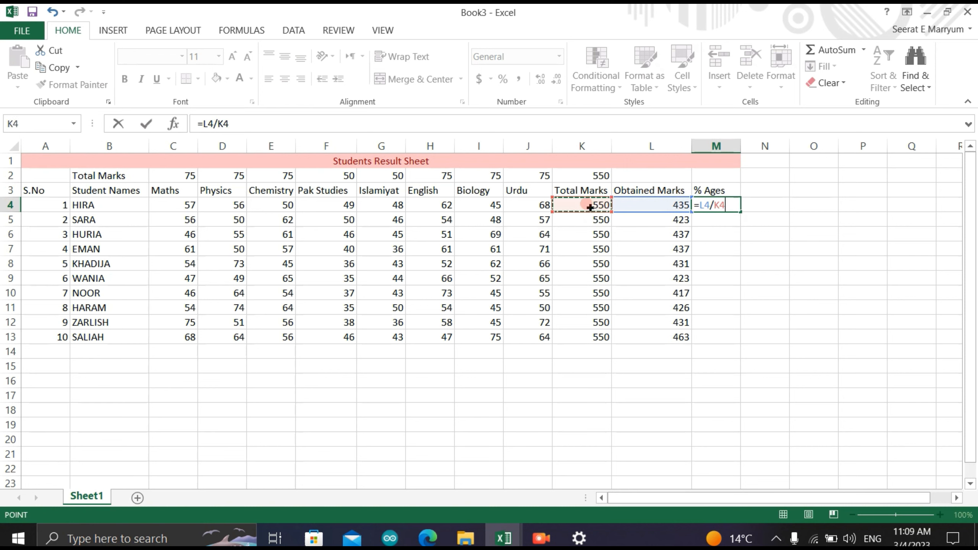
{"action": "type", "text": "*"}
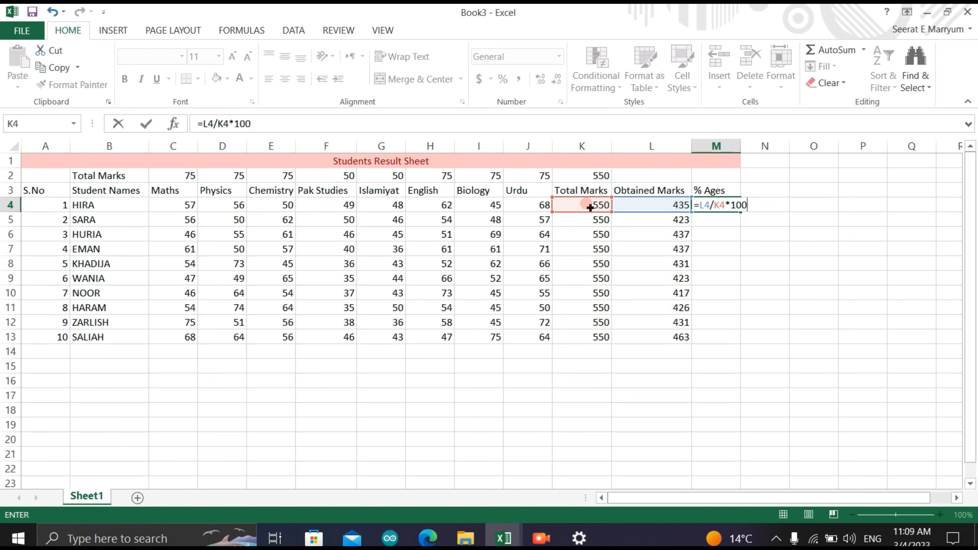
{"action": "key", "text": "Return"}
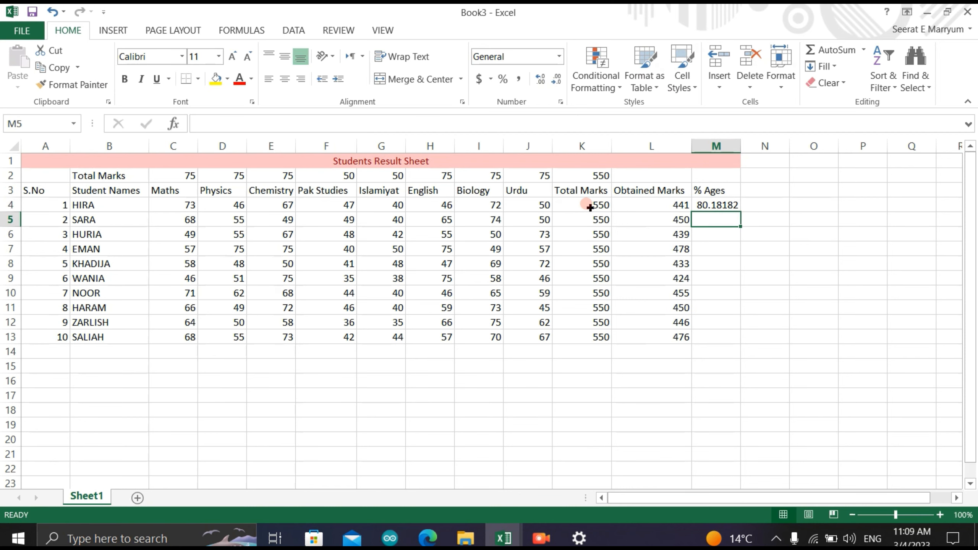
{"action": "double_click", "coordinate": [726, 204]}
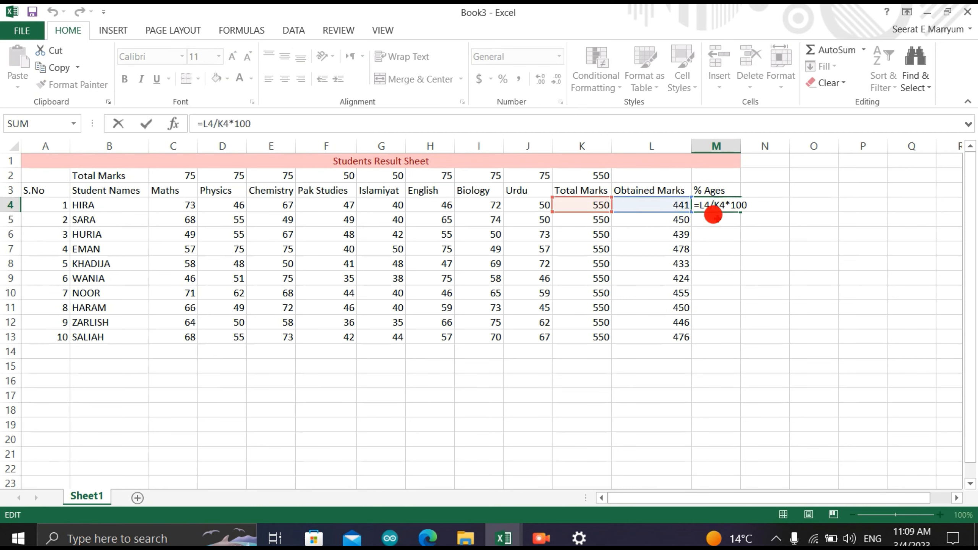
- Commit the percentage formula in M4 and reduce its number display to two decimal places
{"action": "key", "text": "Return"}
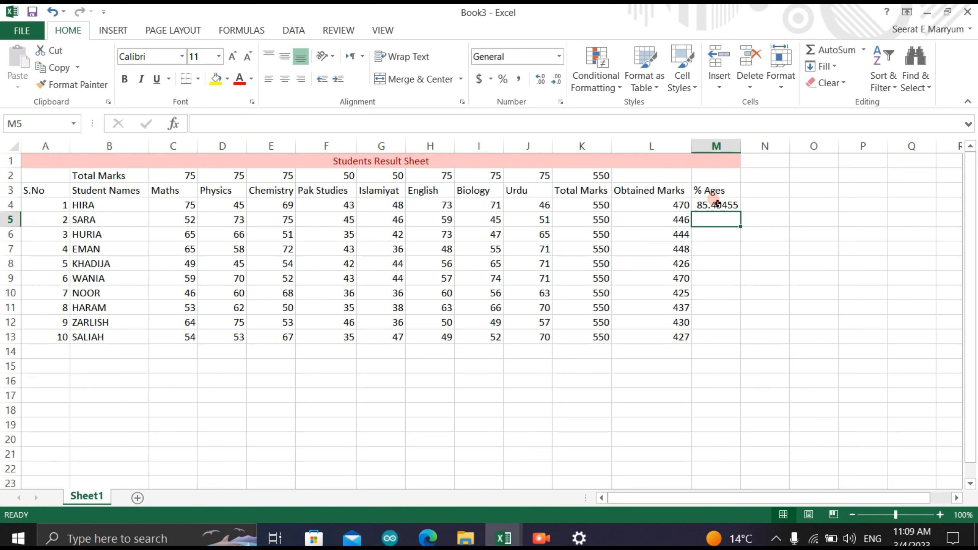
{"action": "left_click", "coordinate": [717, 205]}
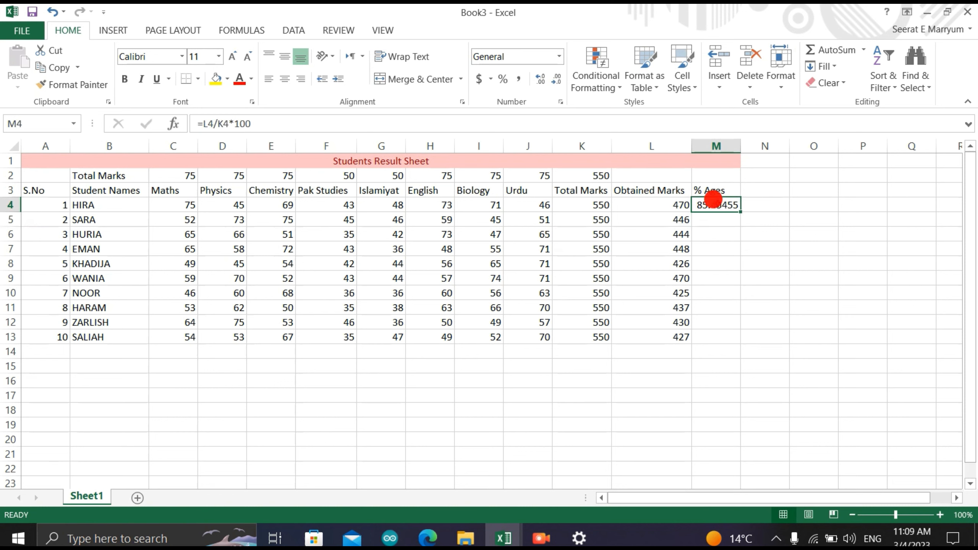
{"action": "left_click", "coordinate": [554, 80]}
{"action": "left_click", "coordinate": [554, 80]}
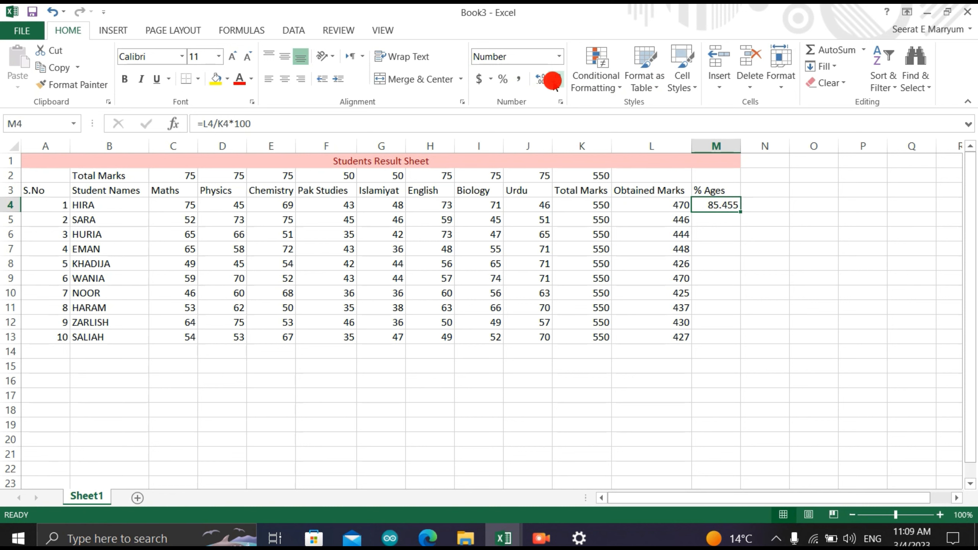
{"action": "left_click", "coordinate": [554, 80]}
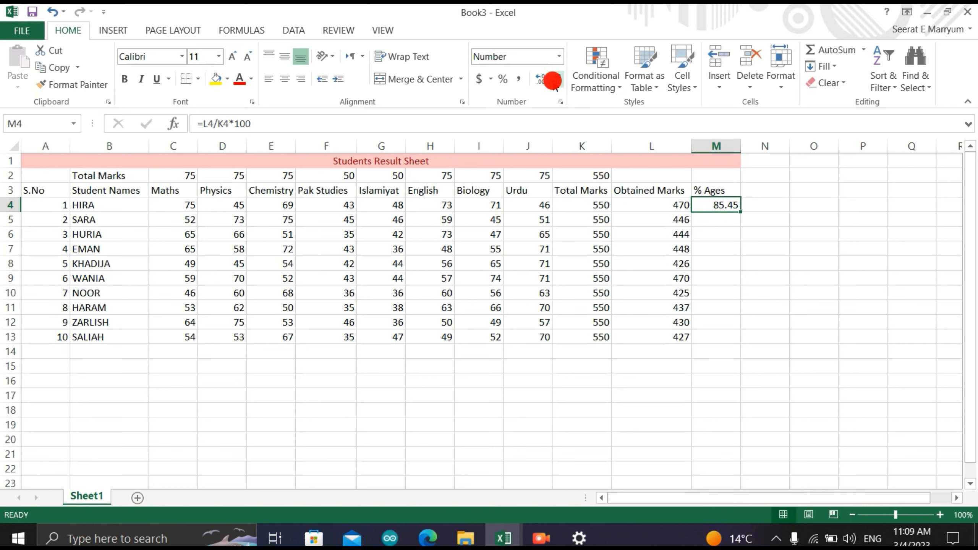
- Fill the percentage formula from M4 down to M13 for all the students
{"action": "left_click", "coordinate": [701, 223]}
{"action": "left_click", "coordinate": [705, 204]}
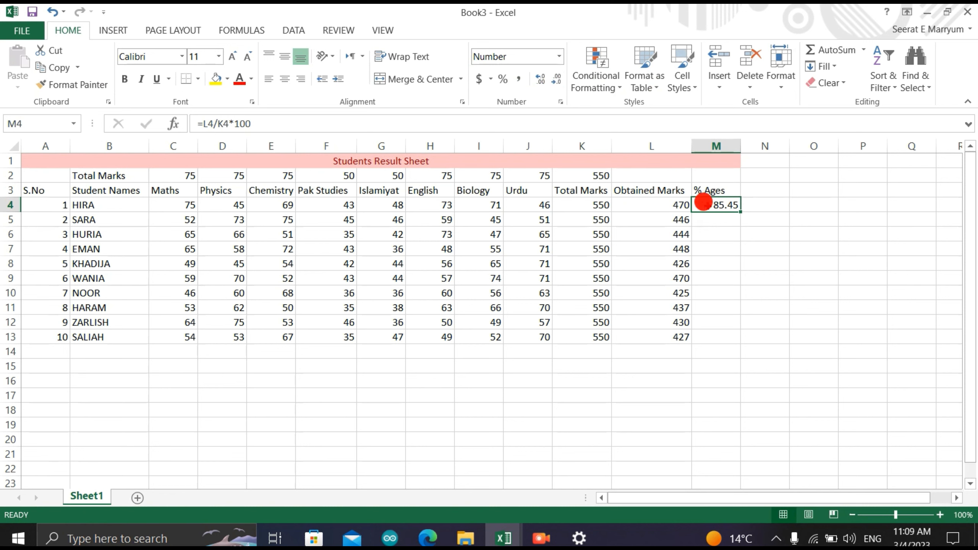
{"action": "left_click_drag", "start_coordinate": [742, 212], "coordinate": [723, 346]}
{"action": "left_click", "coordinate": [749, 223]}
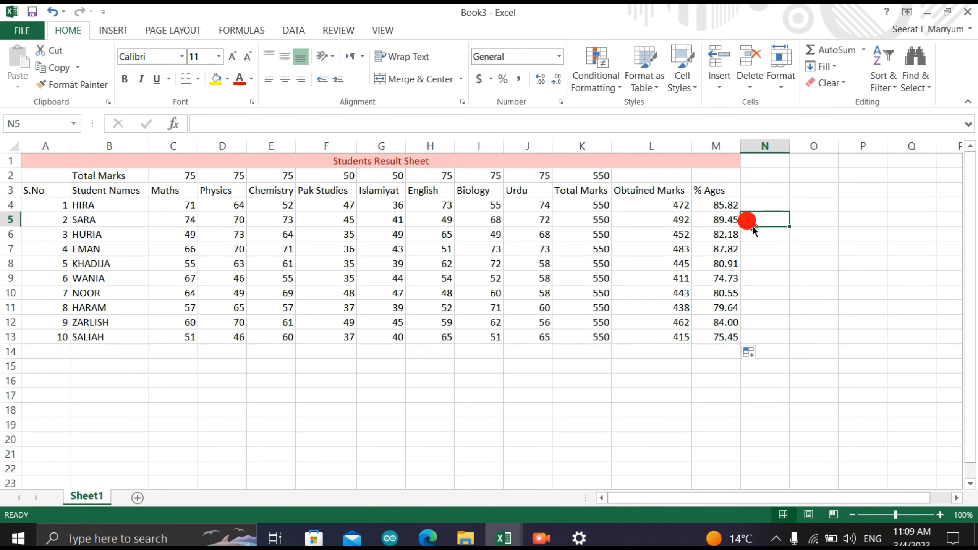
{"action": "left_click", "coordinate": [495, 431]}
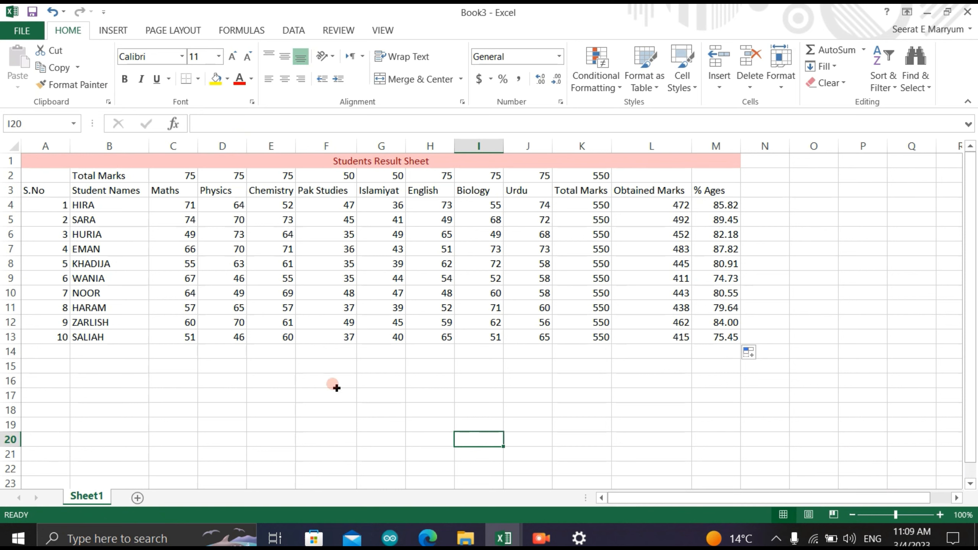
- Enter the label Highest Marks: in F16 below the table and widen column F to fit it
{"action": "left_click", "coordinate": [324, 378]}
{"action": "type", "text": "M"}
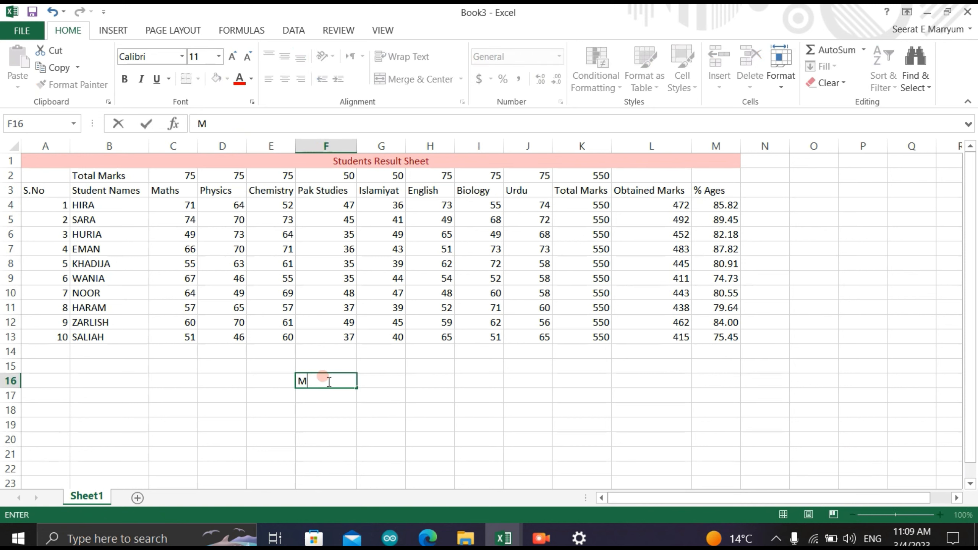
{"action": "key", "text": "BackSpace"}
{"action": "type", "text": "Highest Marks:"}
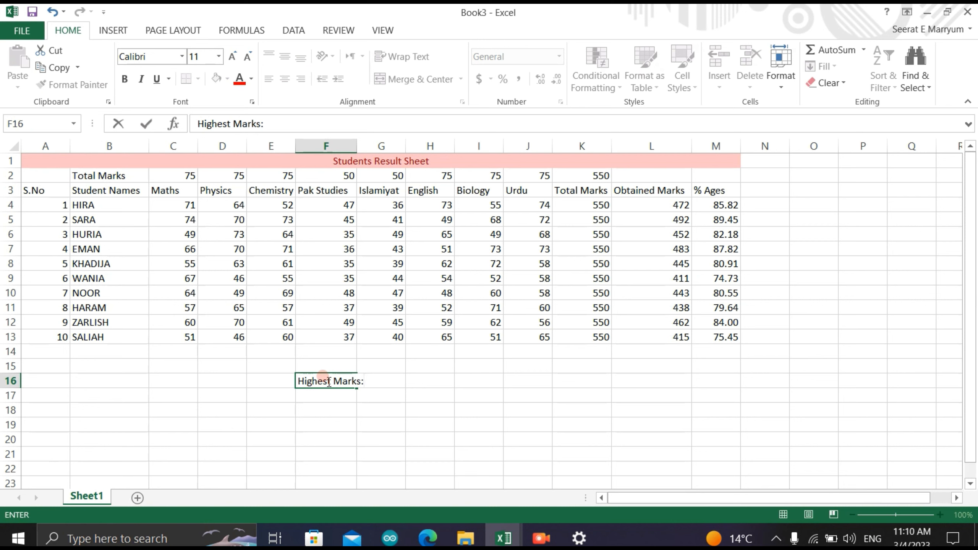
{"action": "left_click", "coordinate": [376, 395]}
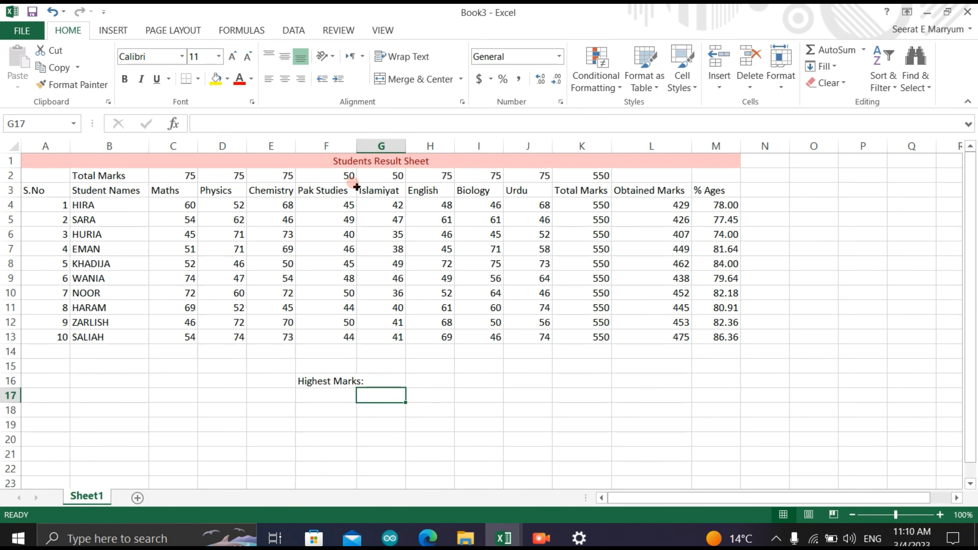
{"action": "left_click_drag", "start_coordinate": [356, 146], "coordinate": [371, 147]}
- Calculate the highest obtained marks in G16 with the formula =MAX(L4:L13)
{"action": "double_click", "coordinate": [401, 379]}
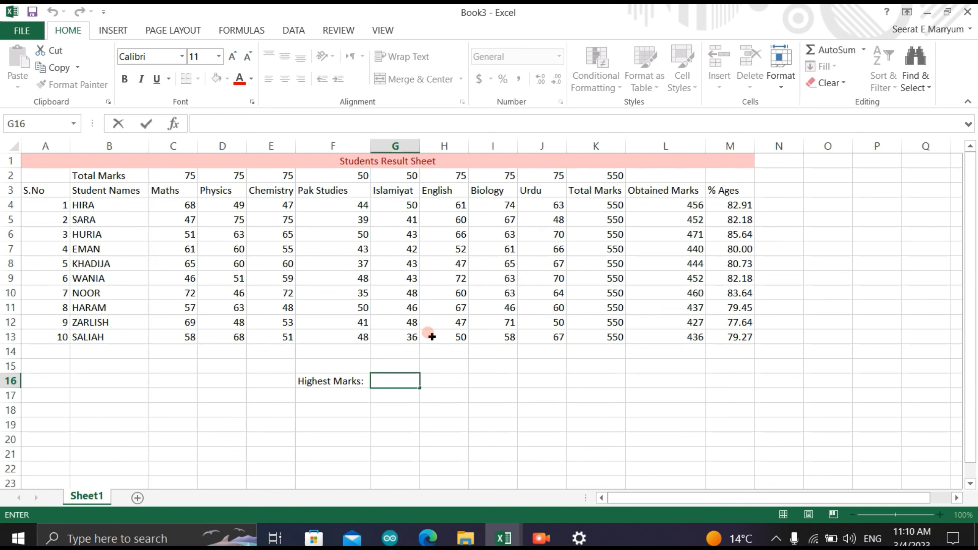
{"action": "type", "text": "="}
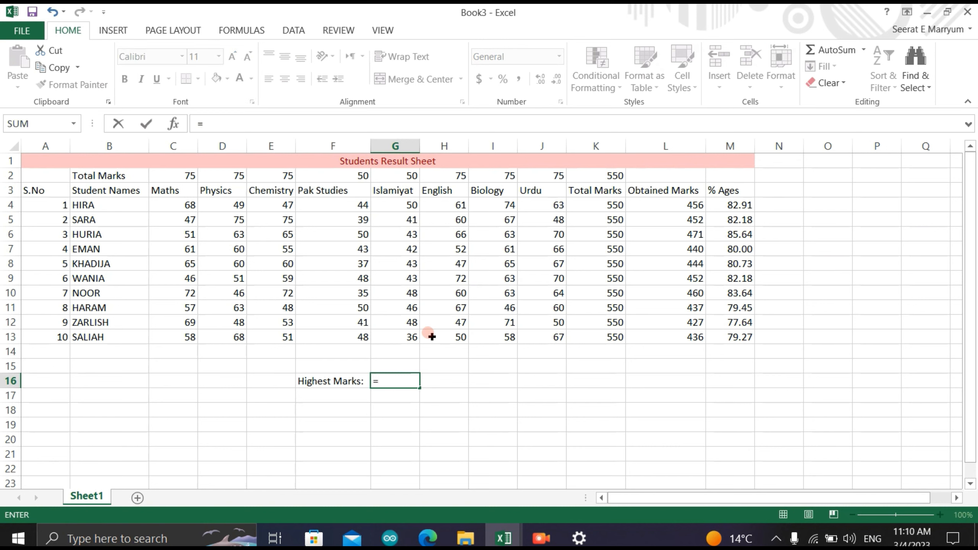
{"action": "type", "text": "MAX"}
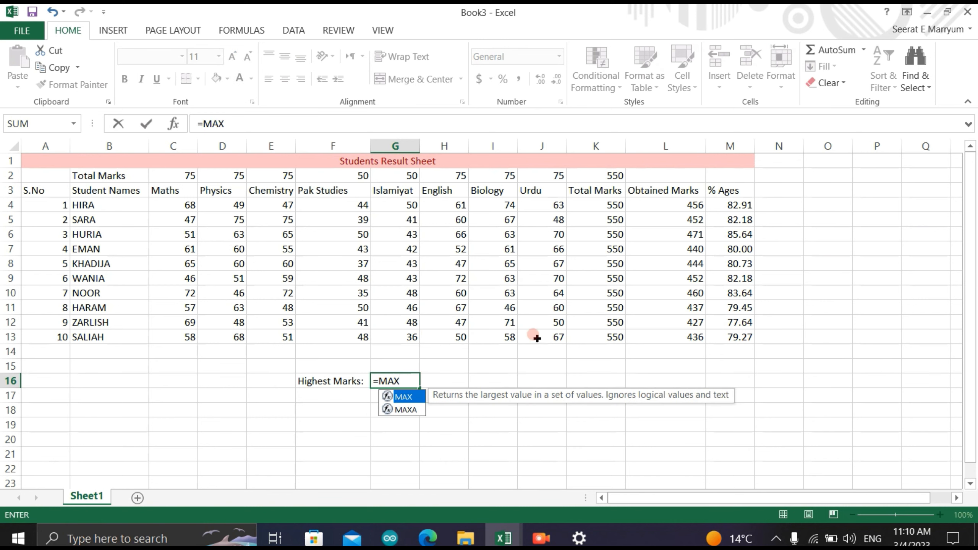
{"action": "double_click", "coordinate": [422, 398]}
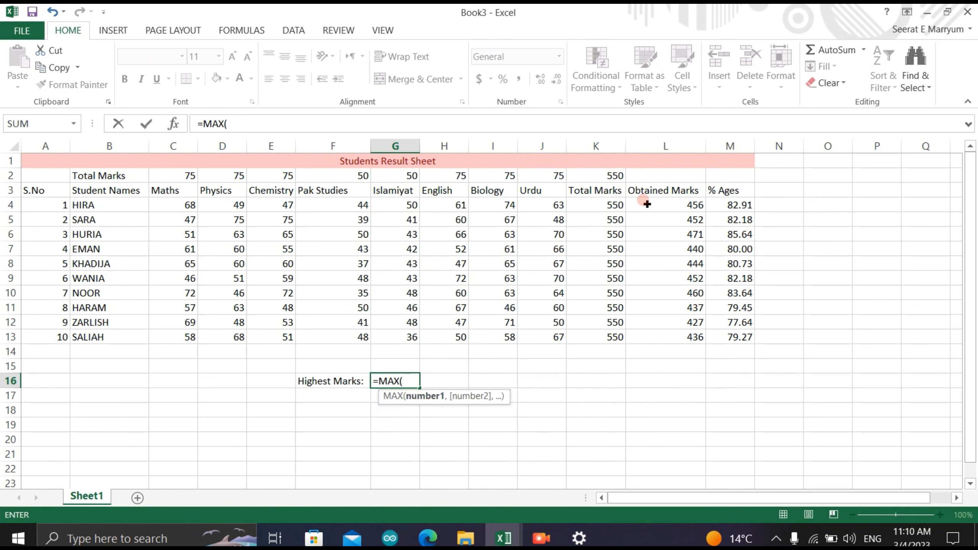
{"action": "left_click_drag", "start_coordinate": [647, 205], "coordinate": [665, 334]}
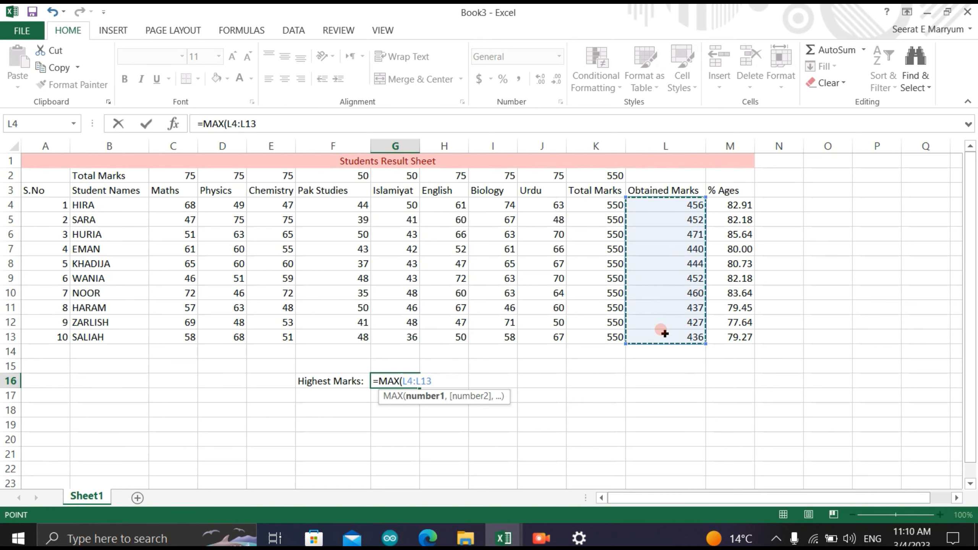
{"action": "type", "text": ")"}
{"action": "key", "text": "Return"}
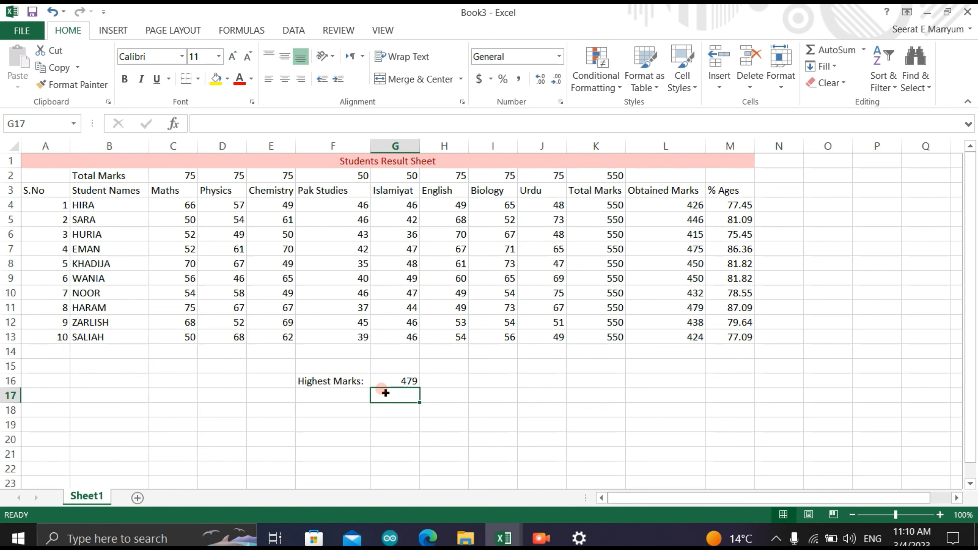
- Enter the label Highest %AGE: in F17, under the Highest Marks label
{"action": "double_click", "coordinate": [341, 394]}
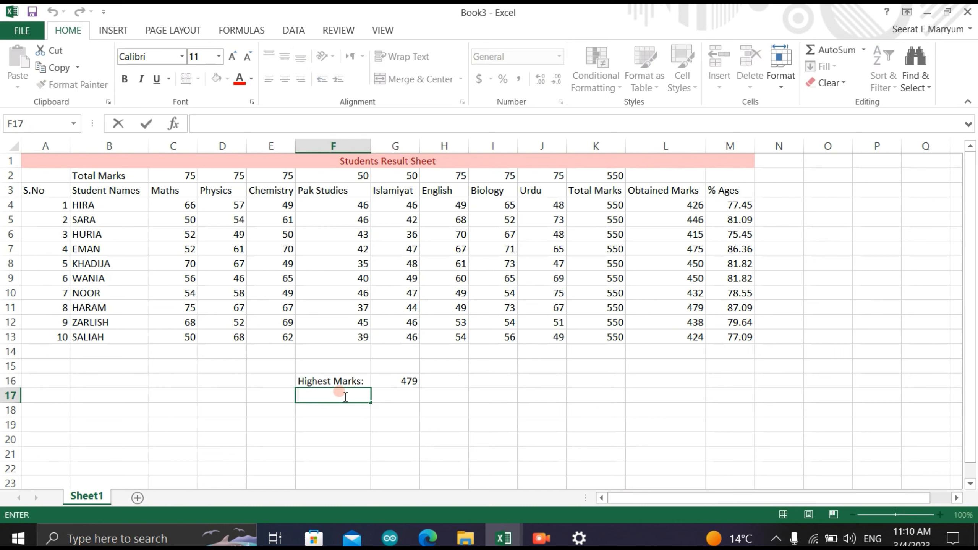
{"action": "type", "text": "Highest"}
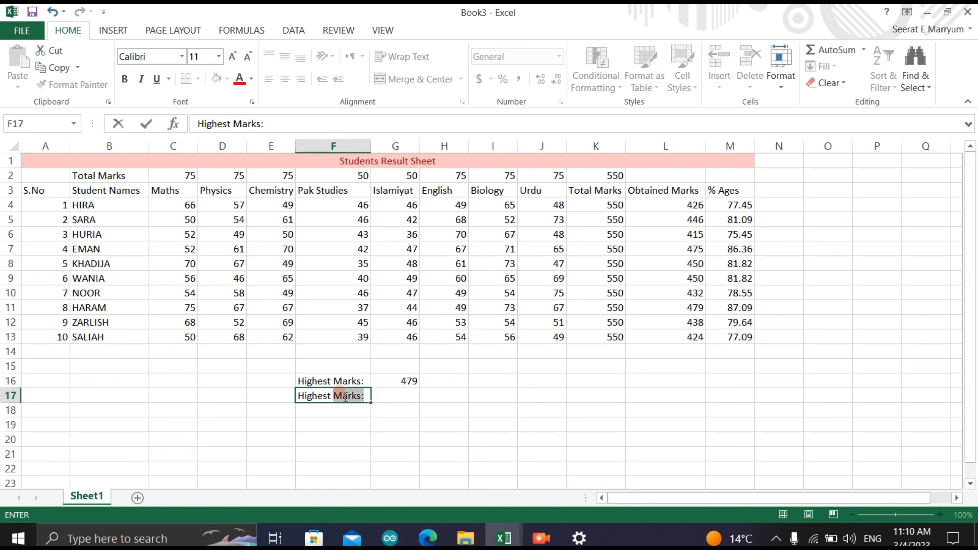
{"action": "type", "text": " %AGE"}
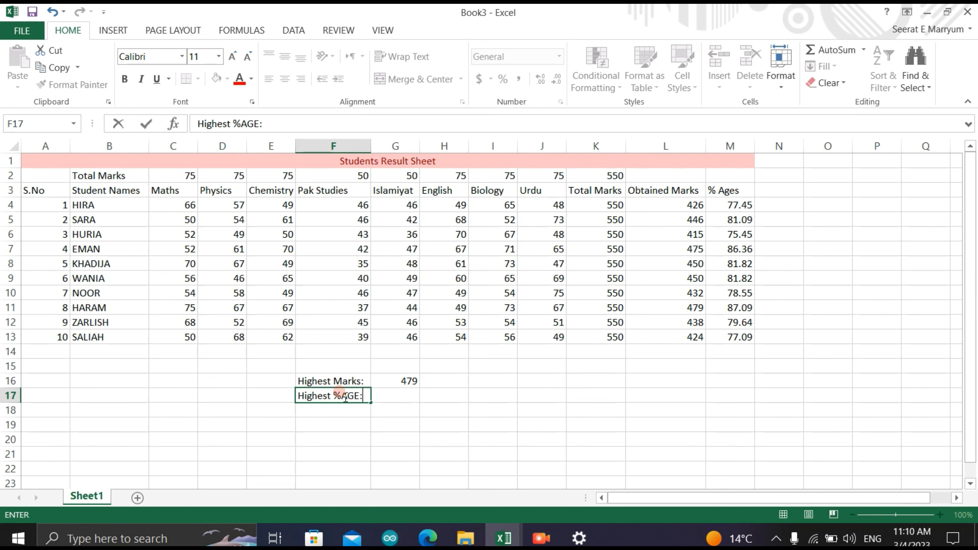
{"action": "type", "text": ":"}
- Calculate the highest percentage in G17 with the MAX function over M4:M13
{"action": "left_click", "coordinate": [393, 393]}
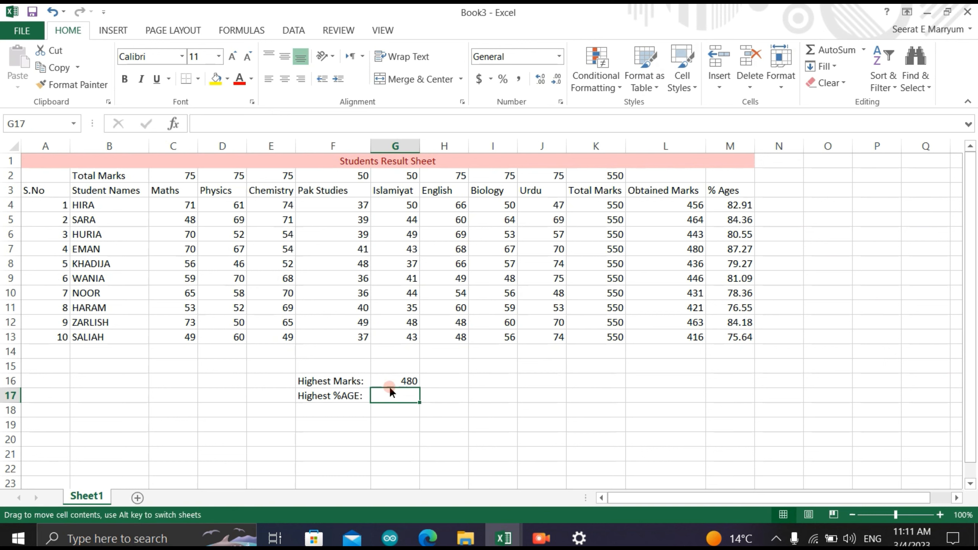
{"action": "double_click", "coordinate": [389, 392]}
{"action": "type", "text": "+"}
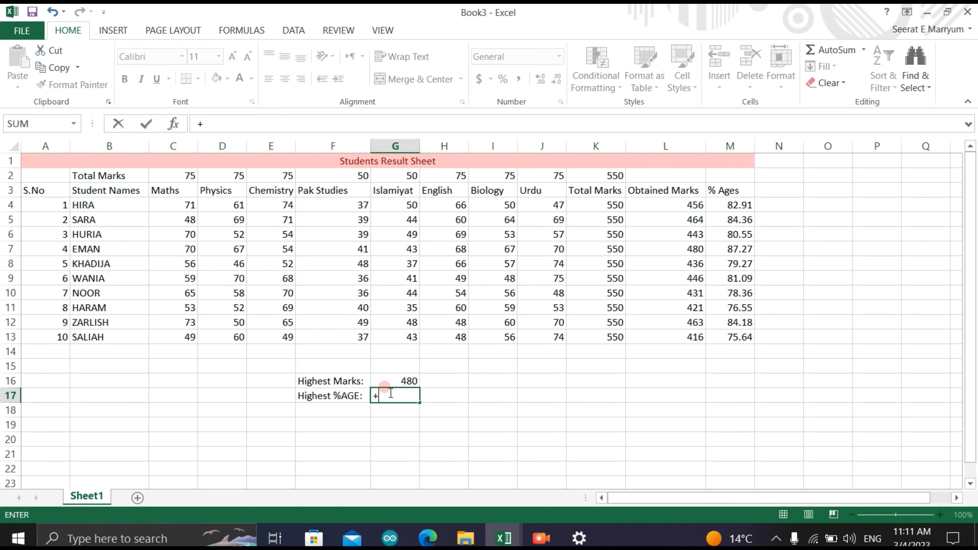
{"action": "type", "text": "=MAC"}
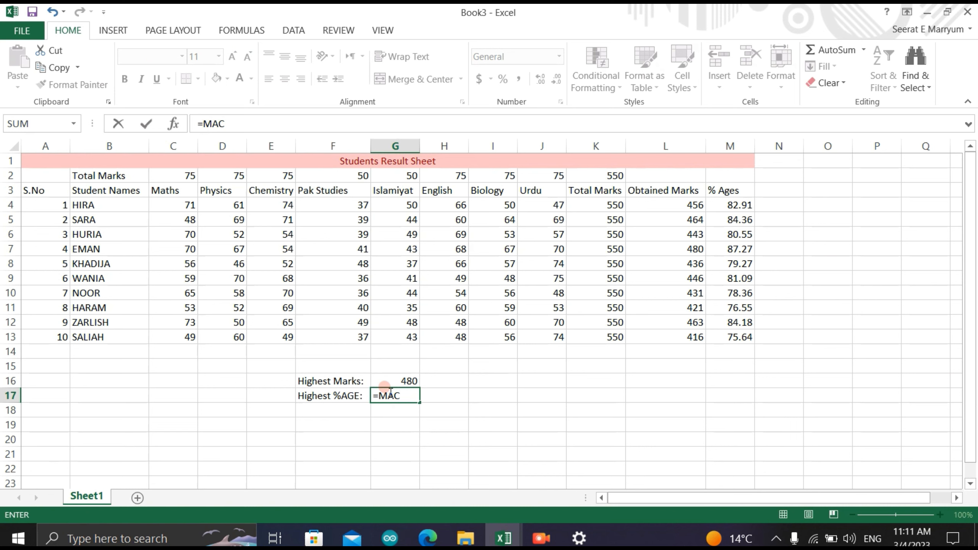
{"action": "key", "text": "BackSpace"}
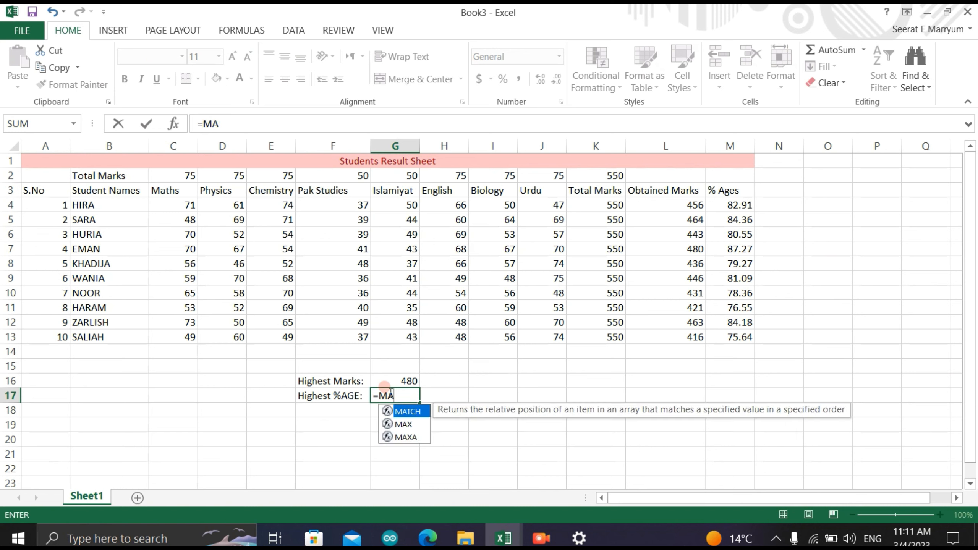
{"action": "left_click", "coordinate": [397, 423]}
{"action": "double_click", "coordinate": [397, 423]}
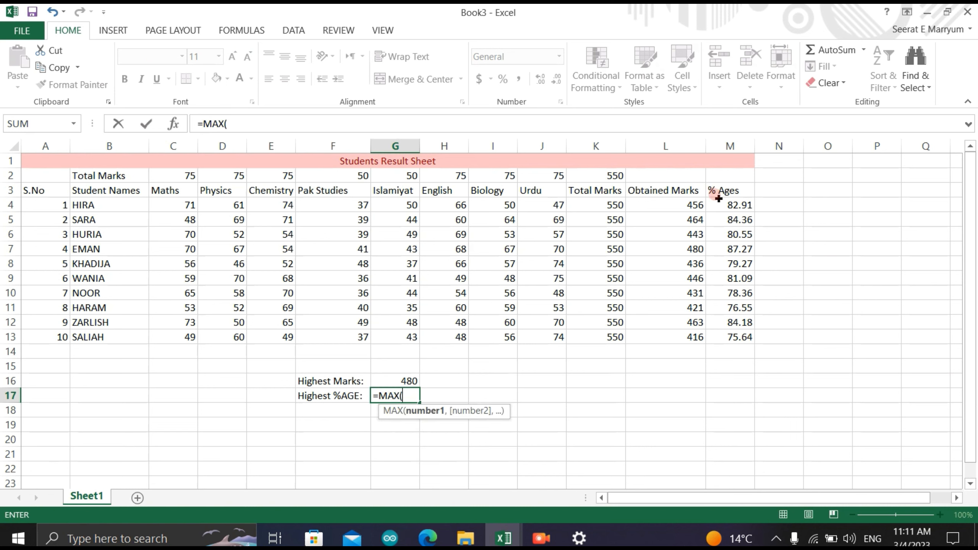
{"action": "left_click_drag", "start_coordinate": [718, 200], "coordinate": [734, 336]}
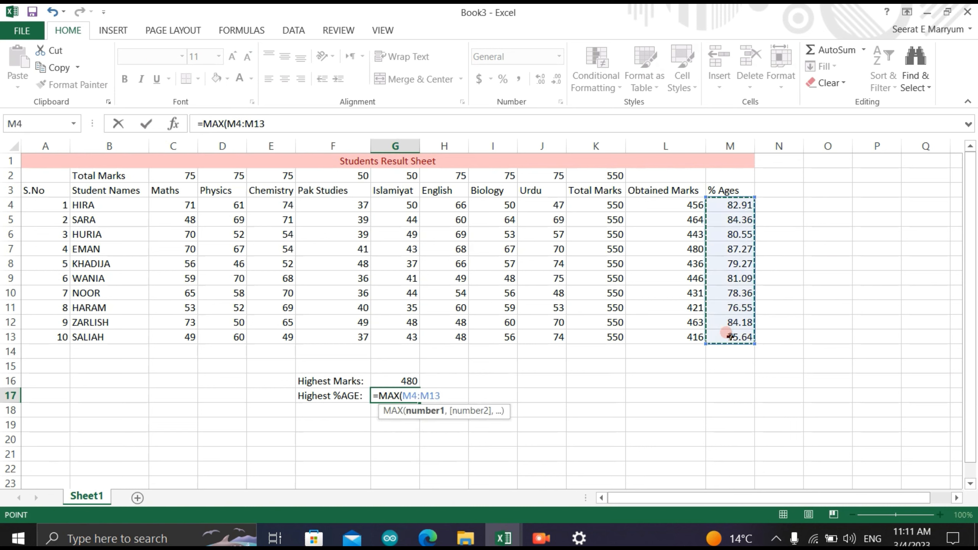
{"action": "key", "text": "Return"}
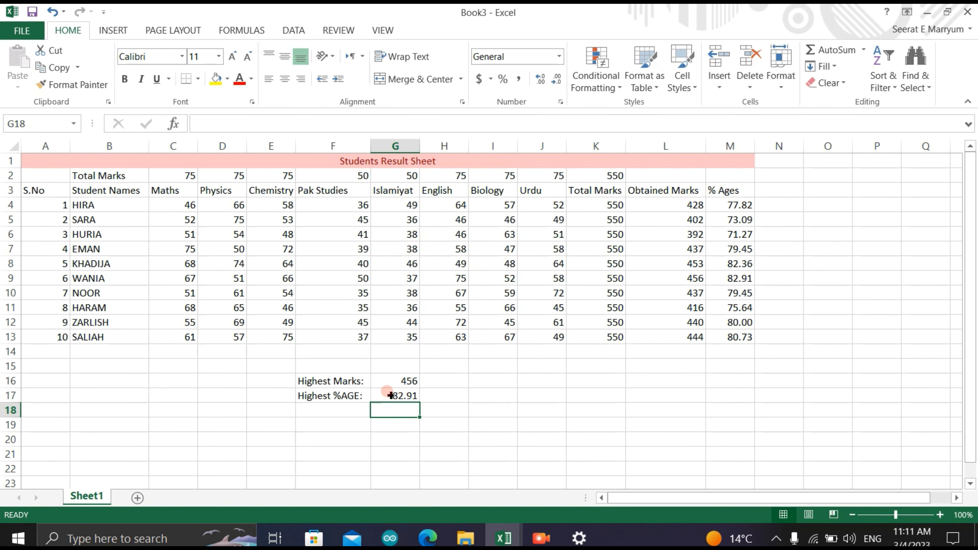
- Apply the Bad cell style to the highest marks and percentage block in F16:G17
{"action": "left_click_drag", "start_coordinate": [298, 376], "coordinate": [417, 398]}
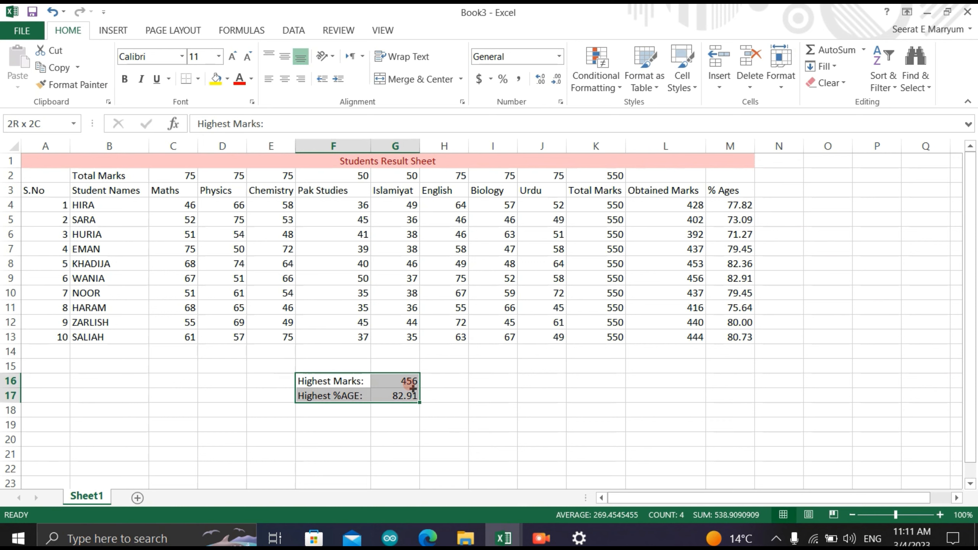
{"action": "left_click", "coordinate": [692, 87]}
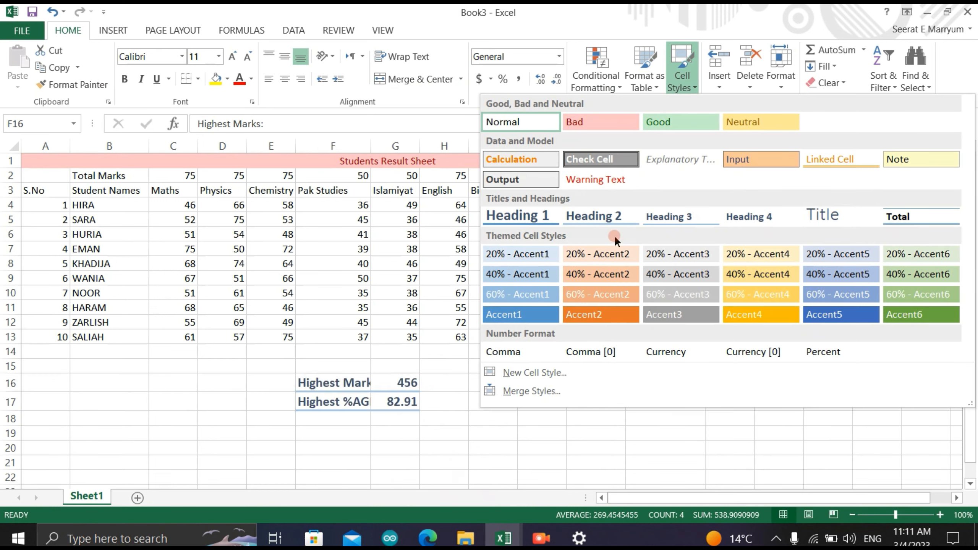
{"action": "left_click", "coordinate": [589, 119]}
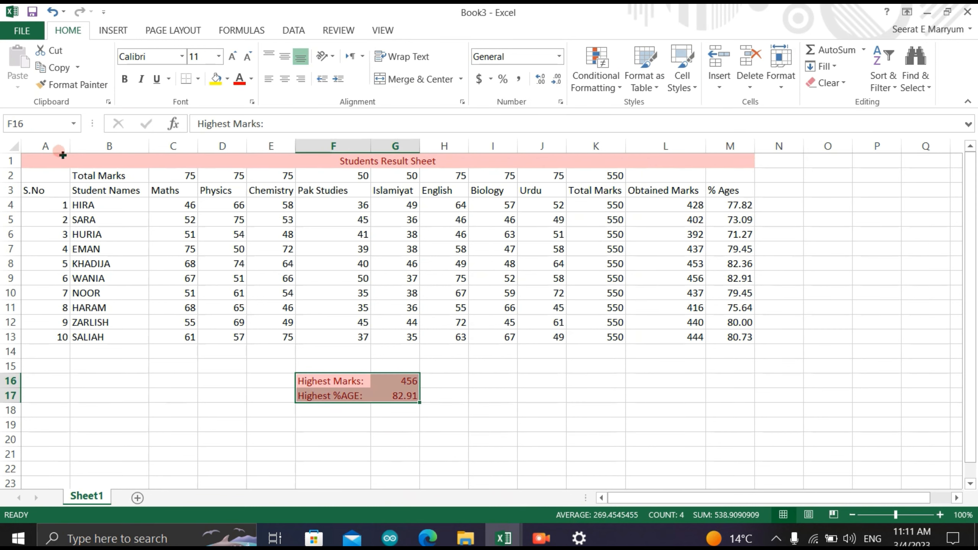
- Apply the Good cell style to the Total Marks row, A2:M2
{"action": "mouse_move", "coordinate": [34, 172]}
{"action": "left_mouse_down"}
{"action": "mouse_move", "coordinate": [116, 177]}
{"action": "mouse_move", "coordinate": [609, 135]}
{"action": "mouse_move", "coordinate": [722, 192]}
{"action": "mouse_move", "coordinate": [732, 176]}
{"action": "left_mouse_up"}
{"action": "left_click", "coordinate": [673, 94]}
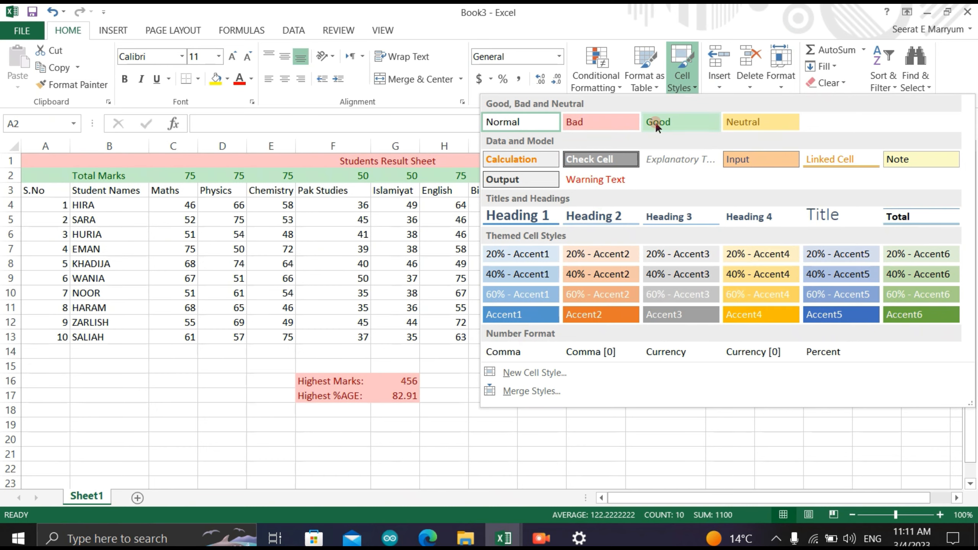
{"action": "left_click", "coordinate": [656, 122]}
- Apply the 60% - Accent5 cell style to the heading row, A3:M3
{"action": "left_click", "coordinate": [57, 184]}
{"action": "left_click_drag", "start_coordinate": [57, 185], "coordinate": [734, 190]}
{"action": "left_click", "coordinate": [679, 86]}
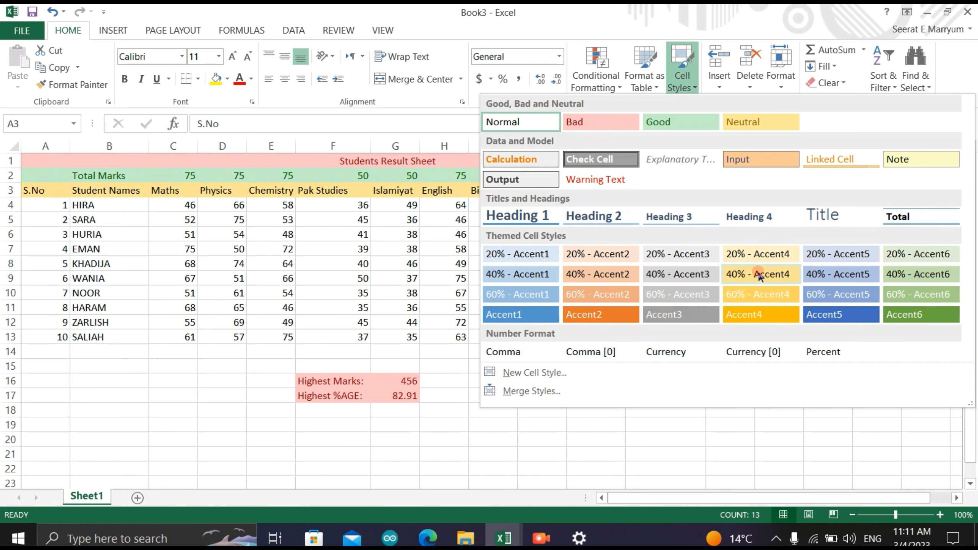
{"action": "left_click", "coordinate": [834, 290]}
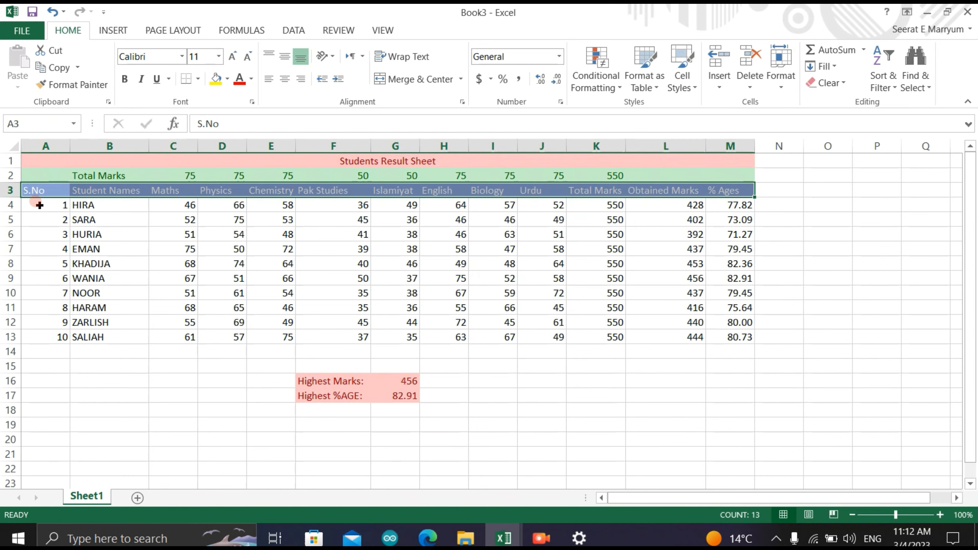
- Apply the Output cell style to the serial numbers in A4:A13
{"action": "left_click_drag", "start_coordinate": [42, 206], "coordinate": [54, 337]}
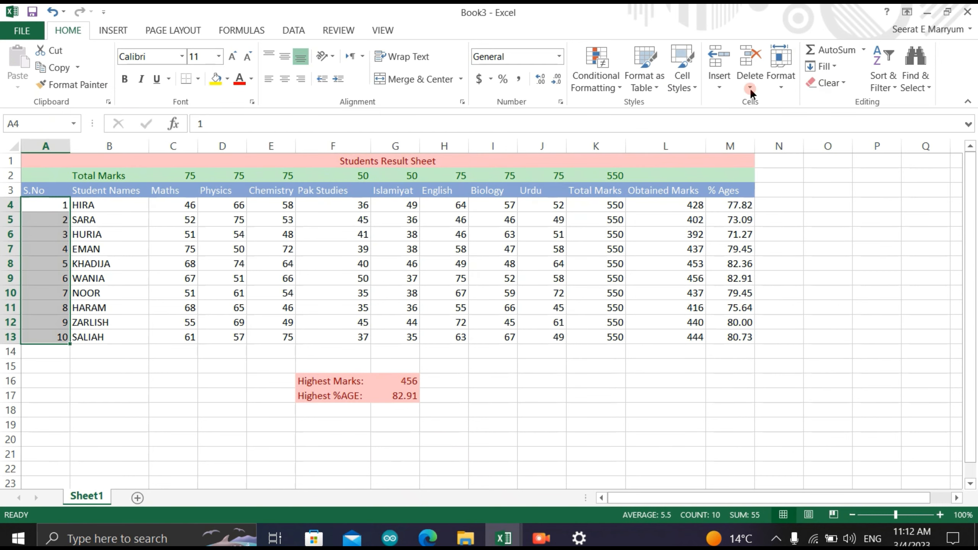
{"action": "left_click", "coordinate": [681, 81]}
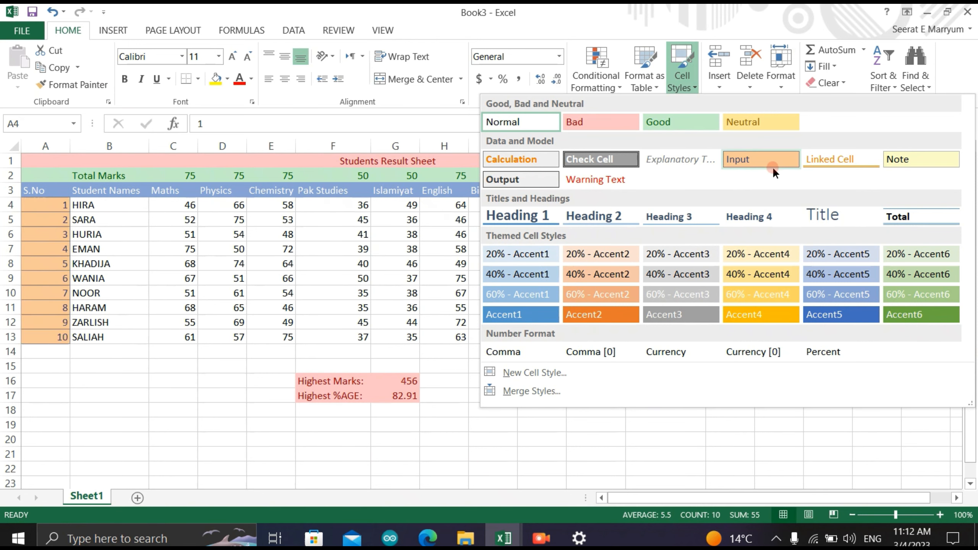
{"action": "left_click", "coordinate": [771, 164]}
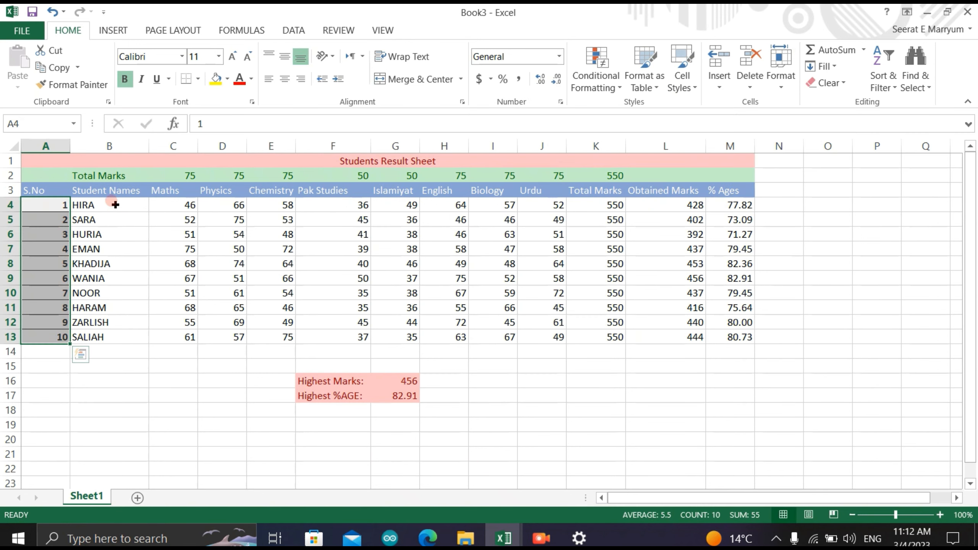
- Apply the 60% - Accent2 cell style to the student names in B4:B13
{"action": "left_click_drag", "start_coordinate": [116, 205], "coordinate": [124, 335]}
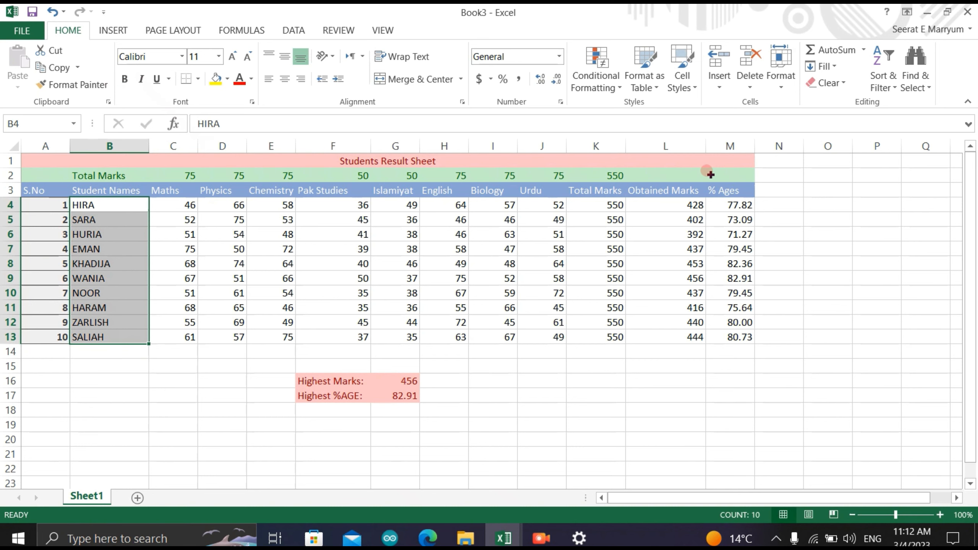
{"action": "left_click", "coordinate": [684, 88]}
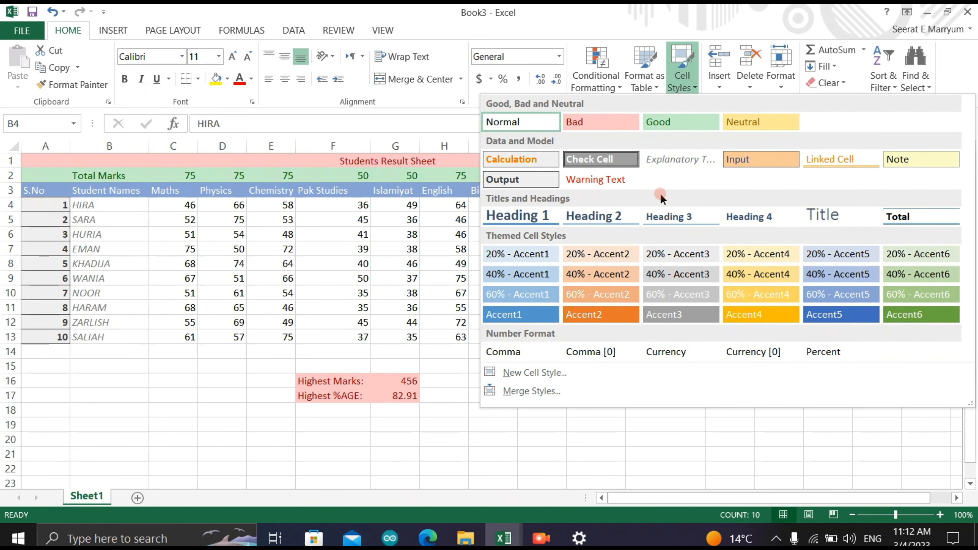
{"action": "left_click", "coordinate": [613, 294]}
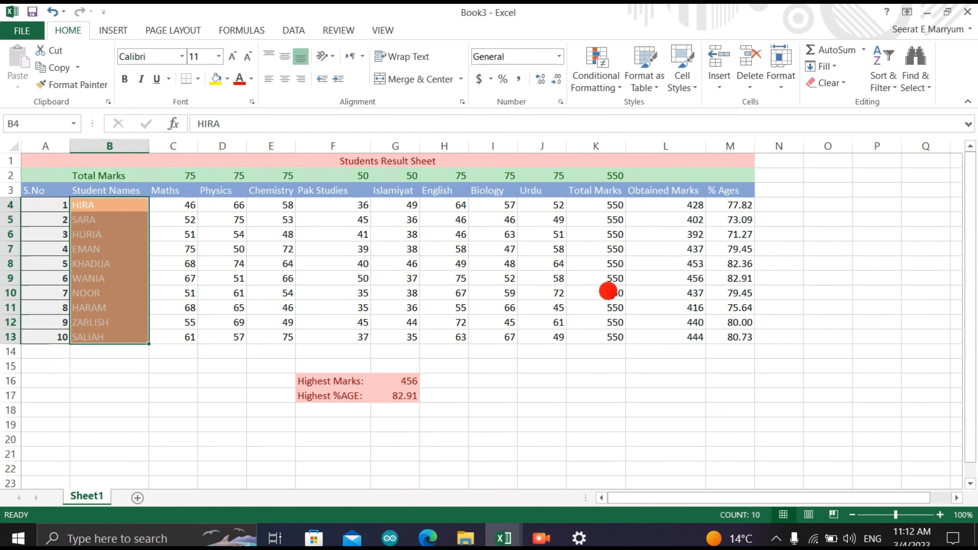
- Apply the Input cell style to the subject marks in C4:J13 and the Good style to the Total Marks values in K4:K13
{"action": "left_click_drag", "start_coordinate": [185, 204], "coordinate": [551, 325]}
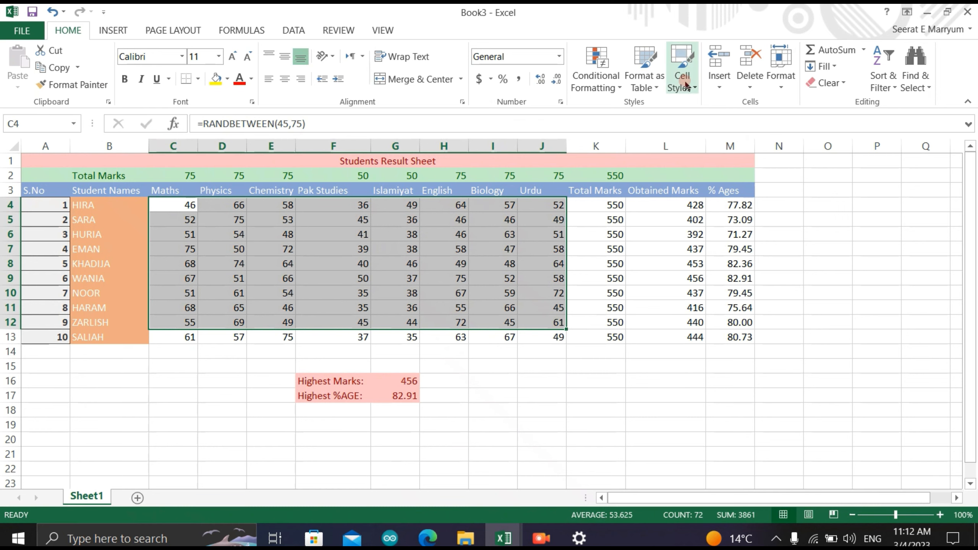
{"action": "left_click", "coordinate": [686, 83]}
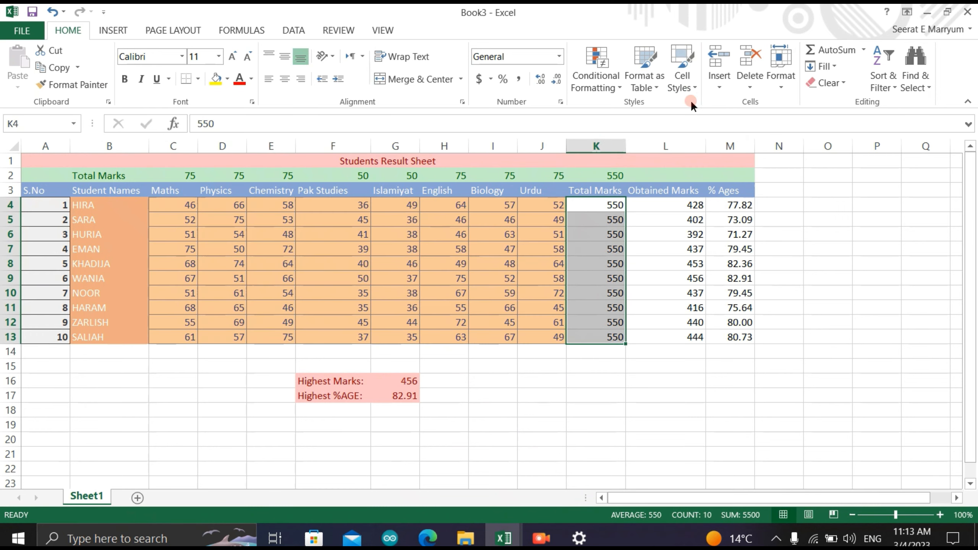
{"action": "left_click", "coordinate": [690, 83]}
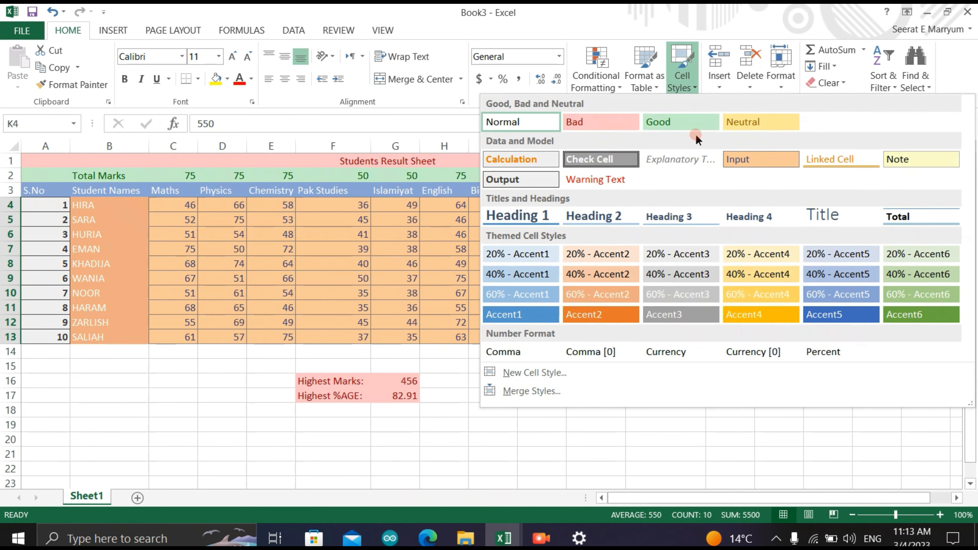
{"action": "left_click", "coordinate": [672, 120]}
- Apply the Bad cell style to the Obtained Marks values in L4:L13
{"action": "left_click_drag", "start_coordinate": [655, 204], "coordinate": [656, 338]}
{"action": "left_click", "coordinate": [682, 88]}
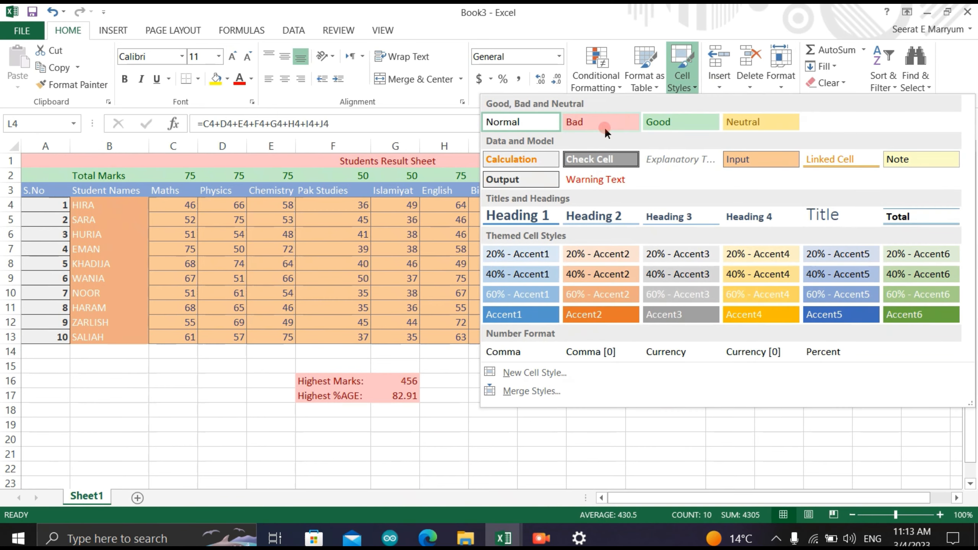
{"action": "left_click", "coordinate": [608, 123]}
- Apply the 60% - Accent6 cell style to the percentages in M4:M13
{"action": "left_click_drag", "start_coordinate": [724, 202], "coordinate": [721, 332]}
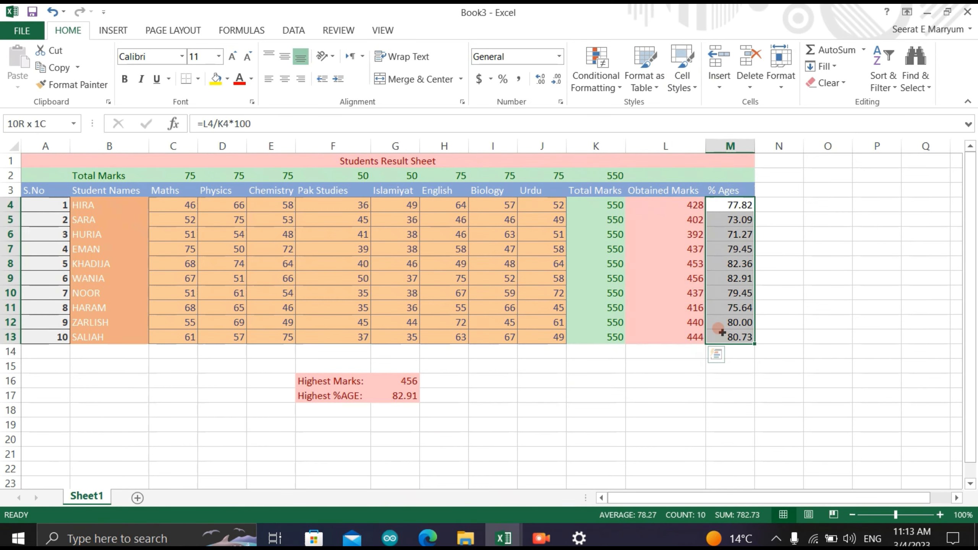
{"action": "left_click", "coordinate": [689, 90]}
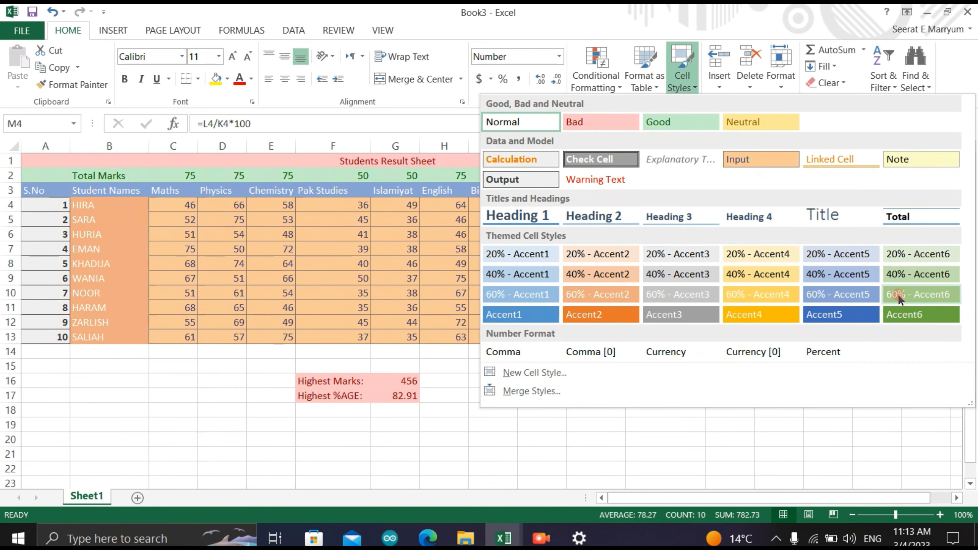
{"action": "left_click", "coordinate": [897, 313]}
{"action": "left_click", "coordinate": [837, 318]}
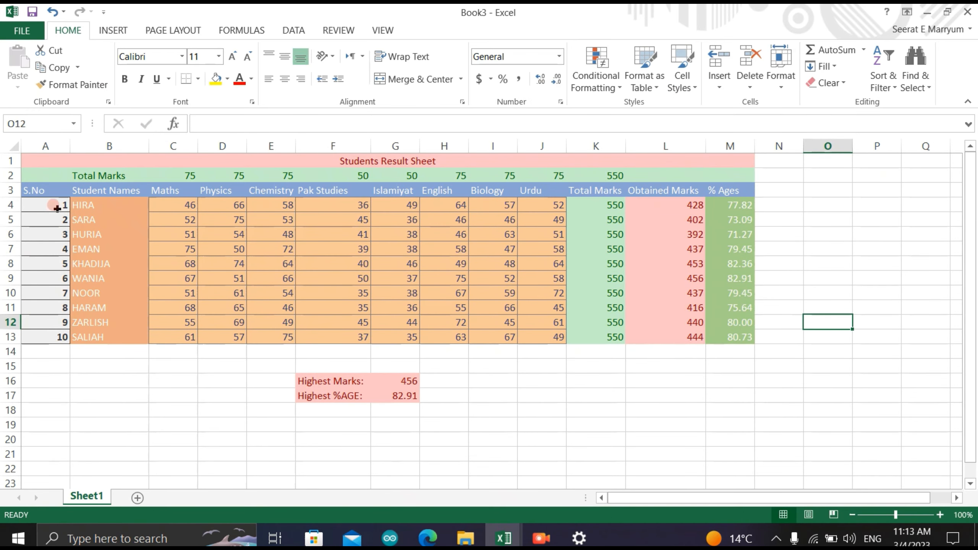
- Restyle the serial numbers in A4:A13 with the 60% - Accent4 cell style
{"action": "left_click_drag", "start_coordinate": [48, 203], "coordinate": [49, 337]}
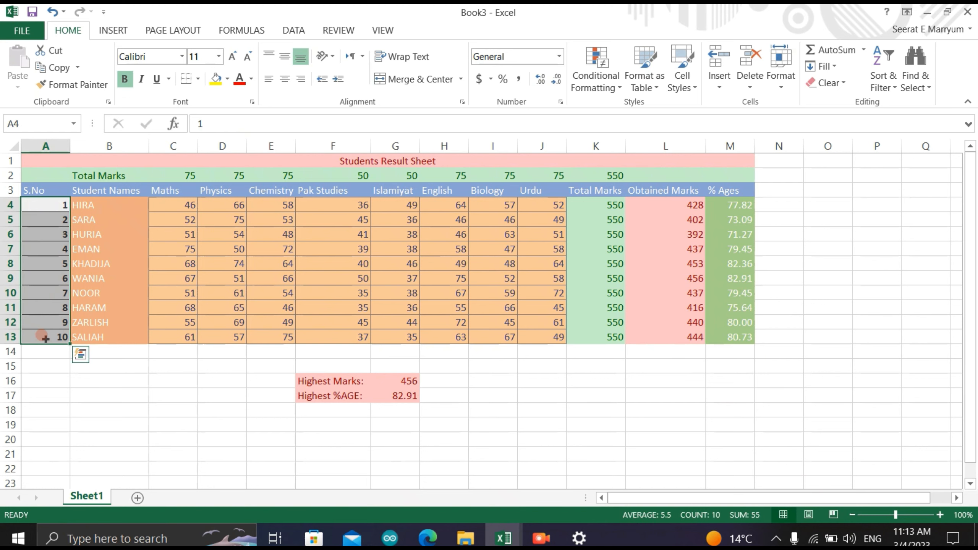
{"action": "left_click", "coordinate": [682, 73]}
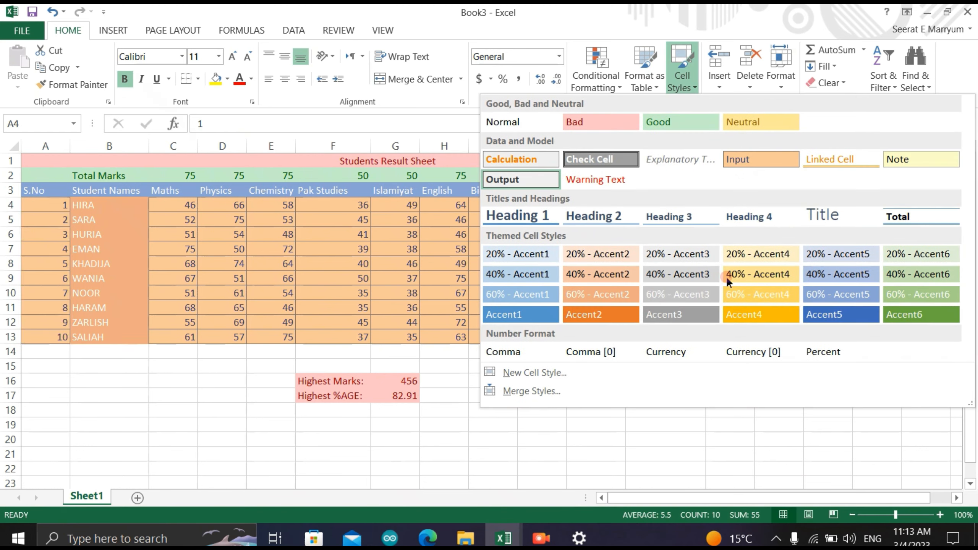
{"action": "left_click", "coordinate": [743, 295]}
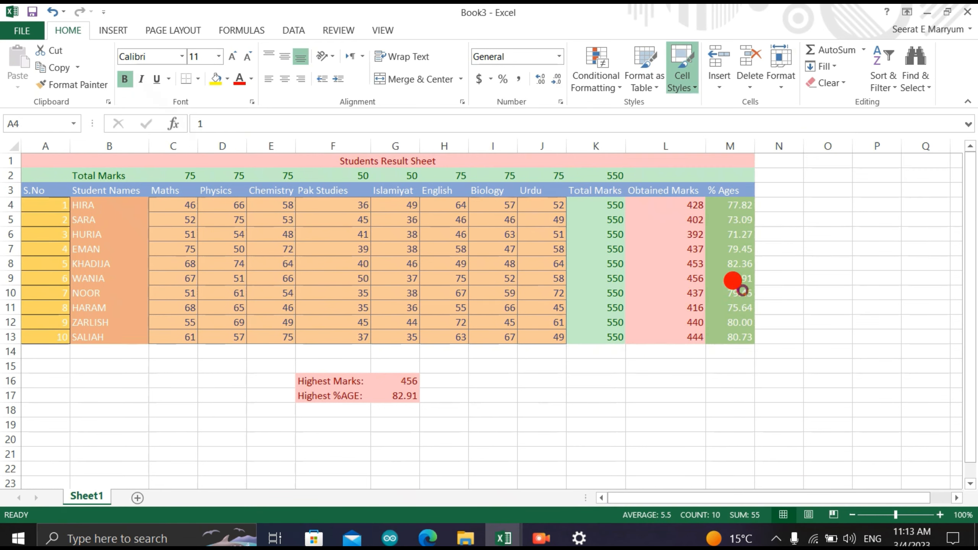
{"action": "left_click", "coordinate": [454, 256]}
{"action": "left_click", "coordinate": [838, 251]}
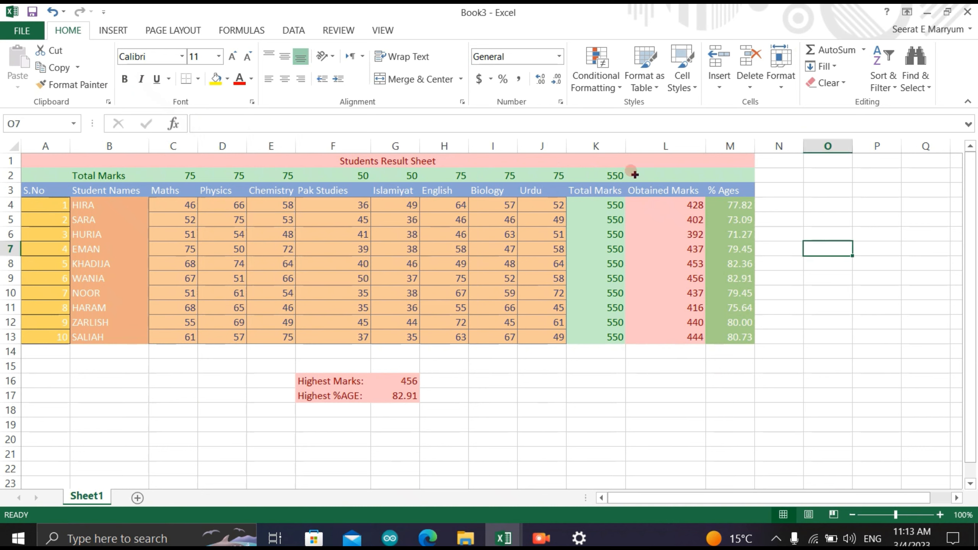
- Draw a thick black outer border around the whole result sheet, A1:M18, with the Draw Border tool
{"action": "left_click_drag", "start_coordinate": [36, 154], "coordinate": [470, 413]}
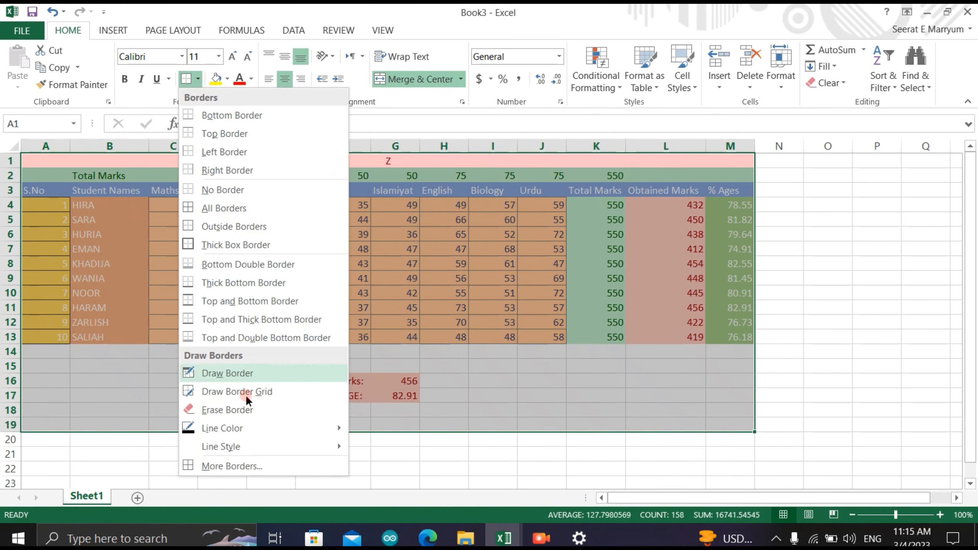
{"action": "left_click", "coordinate": [256, 379]}
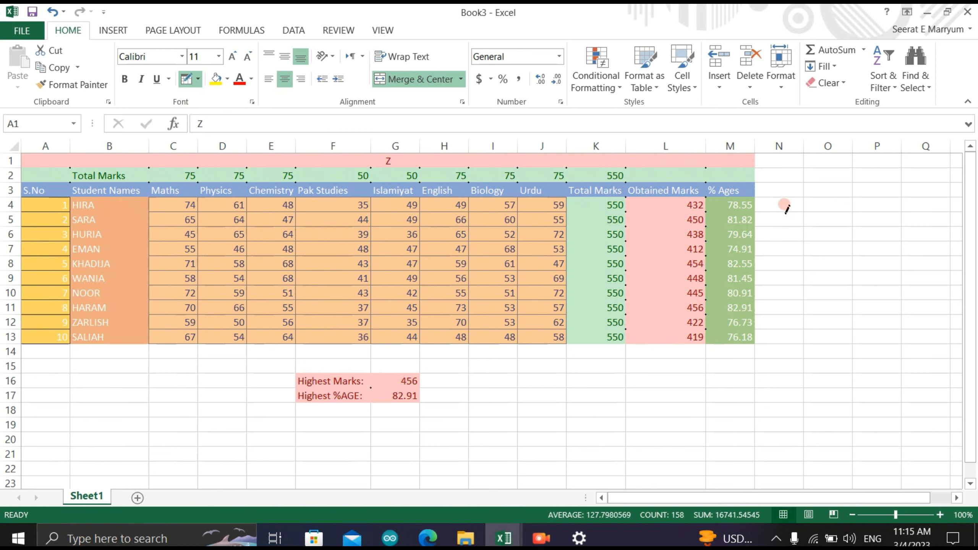
{"action": "mouse_move", "coordinate": [755, 151]}
{"action": "left_mouse_down"}
{"action": "mouse_move", "coordinate": [755, 403]}
{"action": "mouse_move", "coordinate": [75, 368]}
{"action": "mouse_move", "coordinate": [62, 401]}
{"action": "mouse_move", "coordinate": [21, 412]}
{"action": "left_mouse_up"}
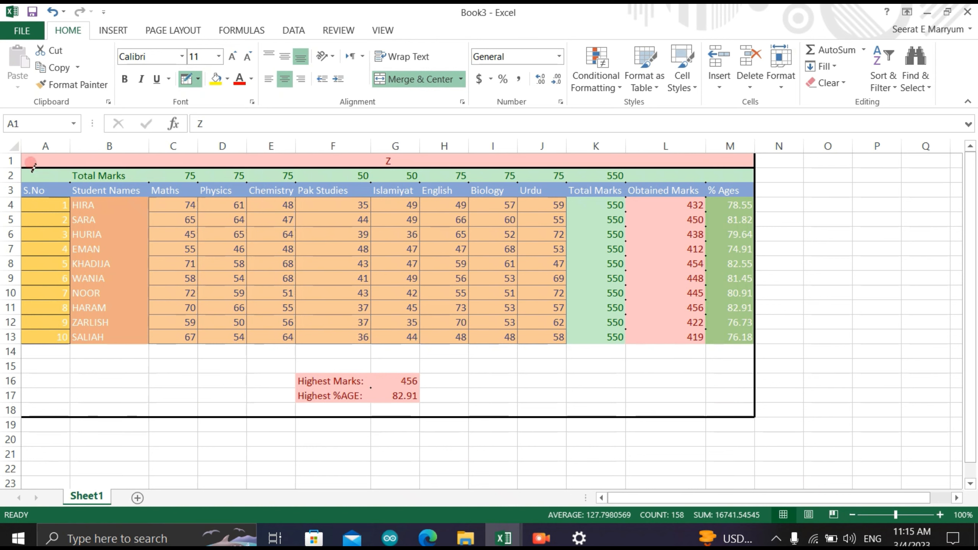
{"action": "left_click_drag", "start_coordinate": [21, 149], "coordinate": [17, 154]}
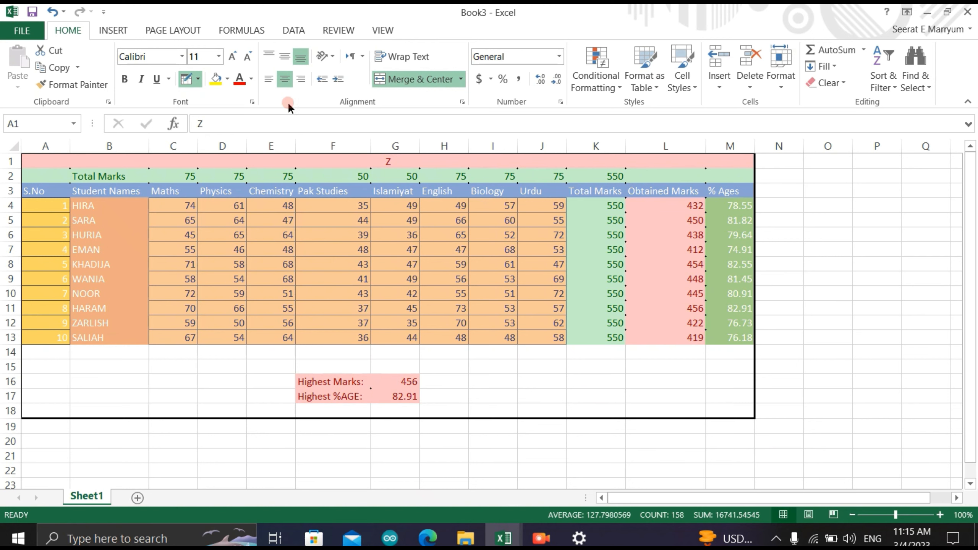
- Insert a 2-D clustered column chart from the result sheet range A1:M19
{"action": "left_click_drag", "start_coordinate": [974, 162], "coordinate": [972, 188]}
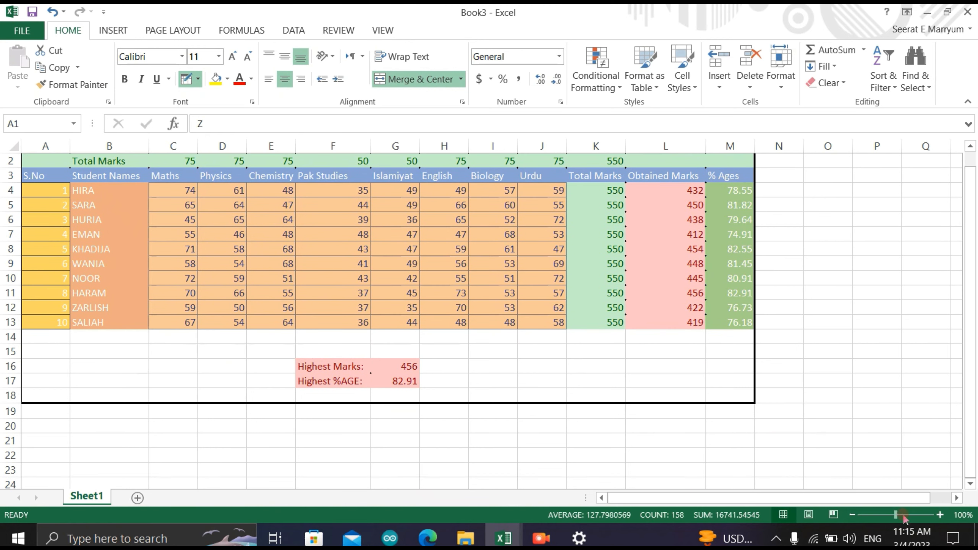
{"action": "left_click_drag", "start_coordinate": [897, 514], "coordinate": [883, 520]}
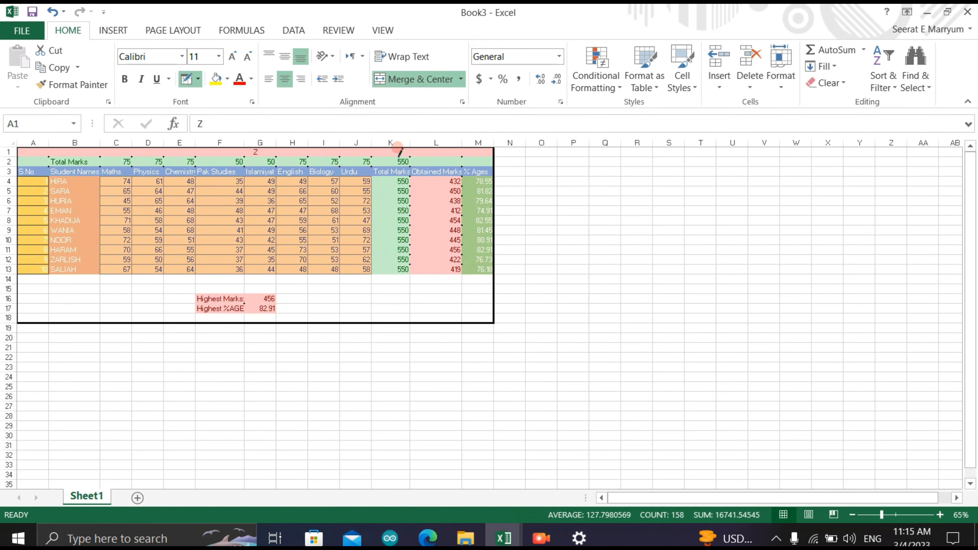
{"action": "left_click", "coordinate": [167, 35]}
{"action": "left_click", "coordinate": [118, 31]}
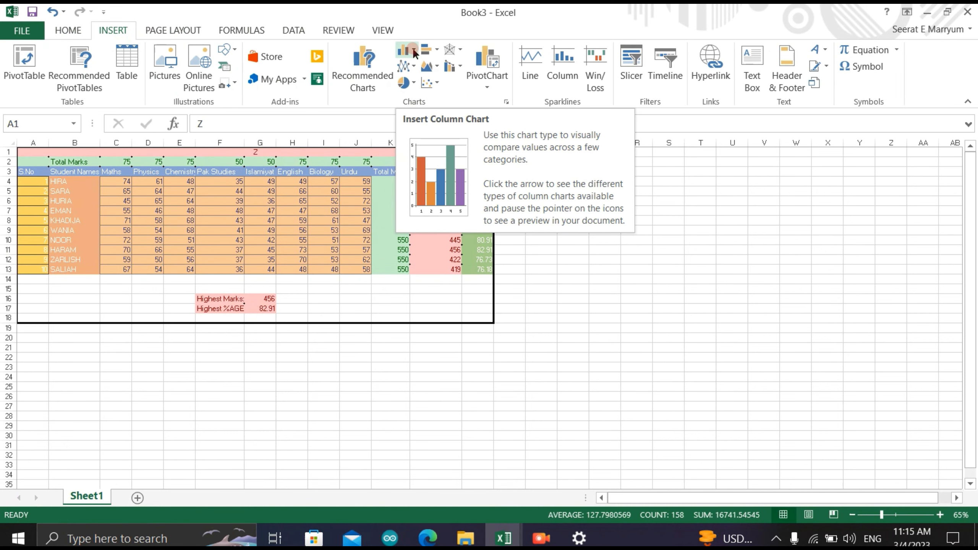
{"action": "left_click", "coordinate": [408, 55]}
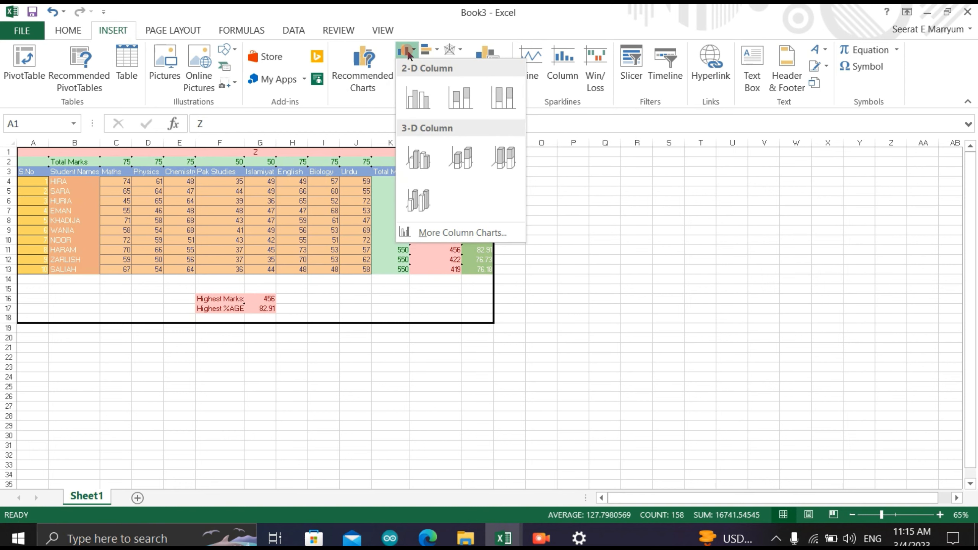
{"action": "left_click", "coordinate": [417, 100]}
- Move the chart below the bordered table and enlarge it, aligning its upper-left corner with column A at row 21
{"action": "mouse_move", "coordinate": [426, 277]}
{"action": "left_mouse_down"}
{"action": "mouse_move", "coordinate": [391, 305]}
{"action": "mouse_move", "coordinate": [251, 369]}
{"action": "mouse_move", "coordinate": [214, 375]}
{"action": "left_mouse_up"}
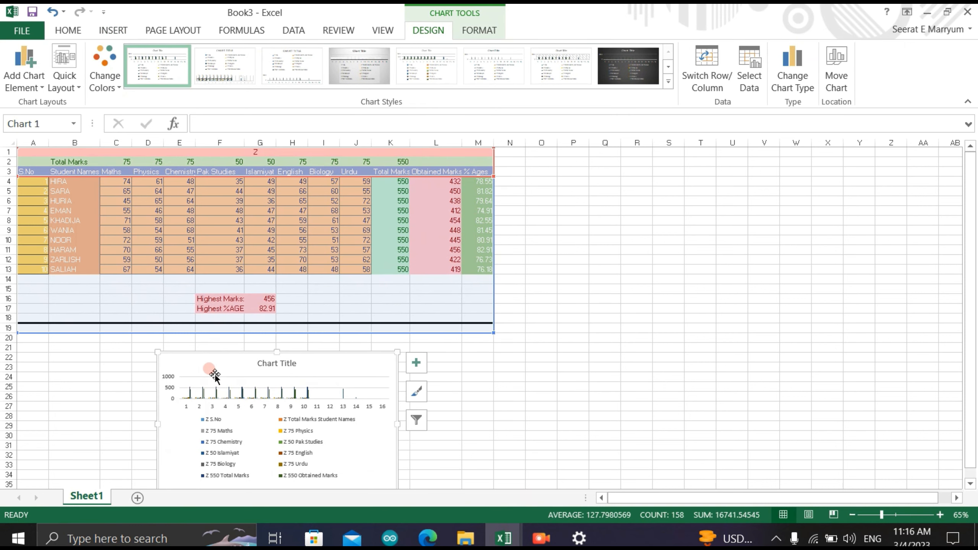
{"action": "left_click_drag", "start_coordinate": [398, 352], "coordinate": [569, 340]}
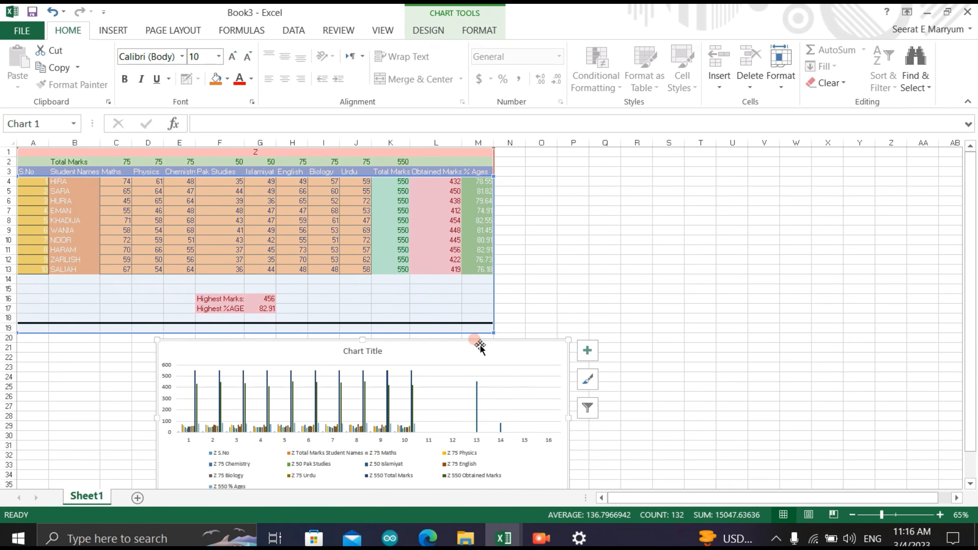
{"action": "left_click_drag", "start_coordinate": [480, 342], "coordinate": [301, 352]}
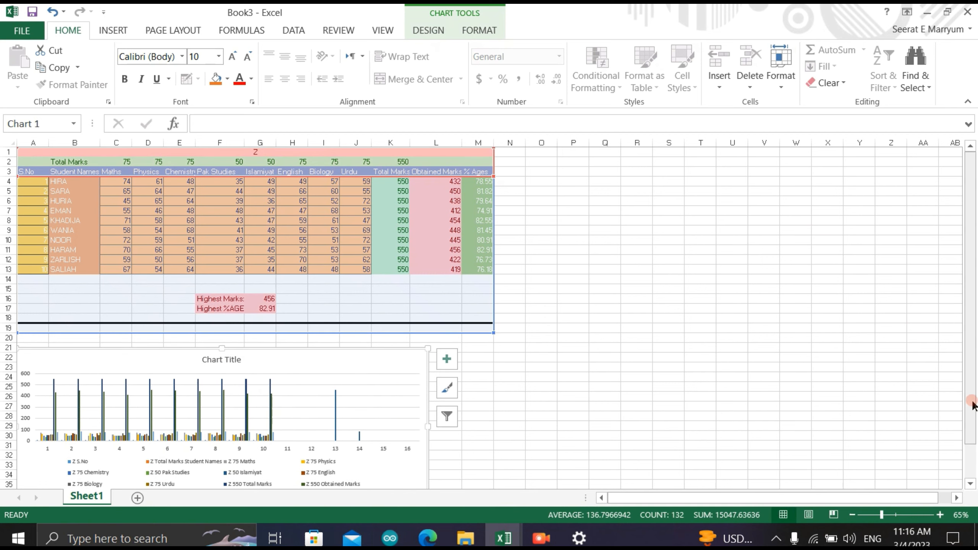
- Widen the chart to about the end of column M and stretch its lower edge downward to make it taller
{"action": "left_click", "coordinate": [971, 467]}
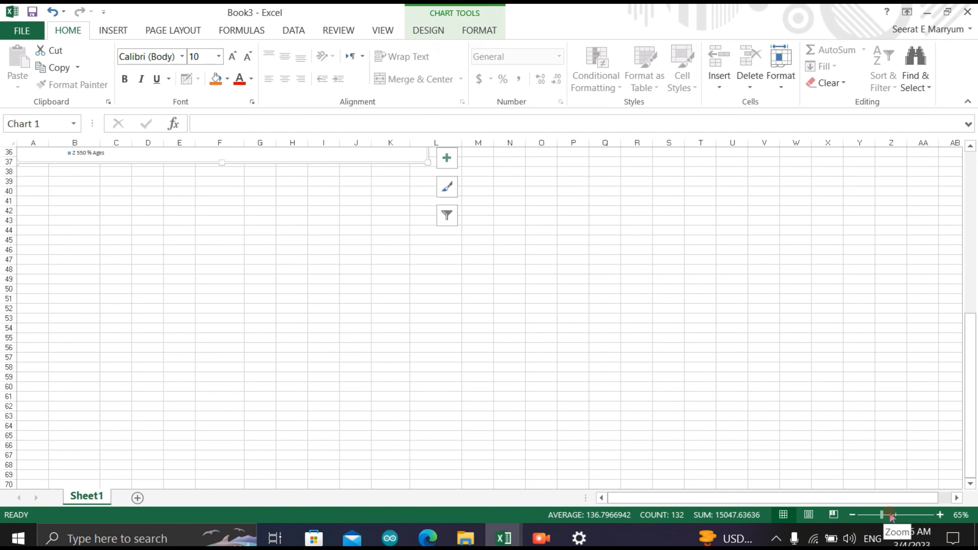
{"action": "left_click_drag", "start_coordinate": [882, 515], "coordinate": [890, 515]}
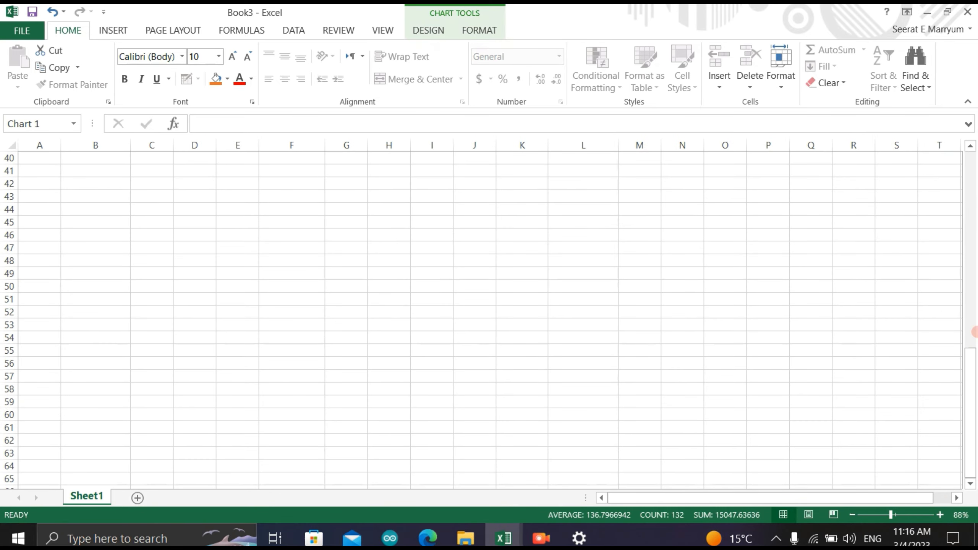
{"action": "left_click", "coordinate": [971, 316]}
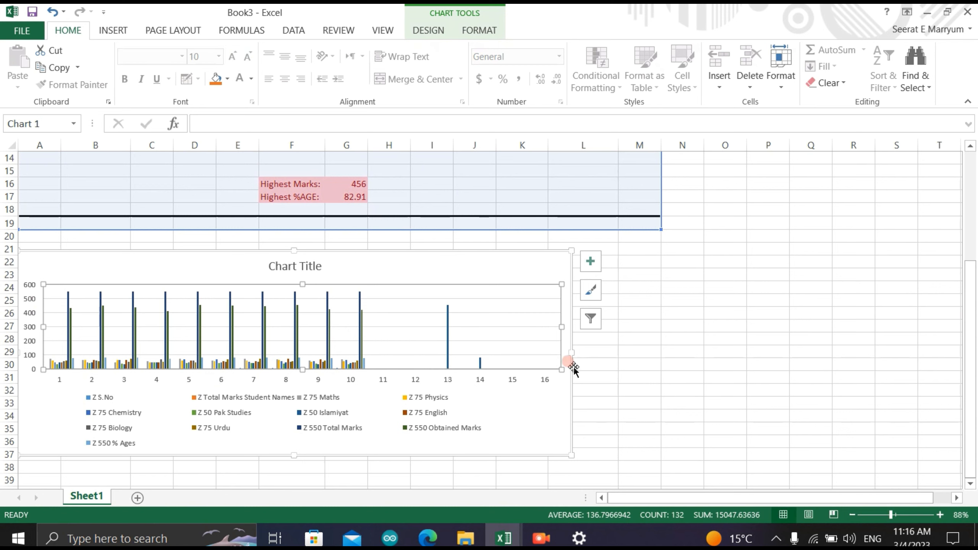
{"action": "left_click_drag", "start_coordinate": [572, 353], "coordinate": [667, 354]}
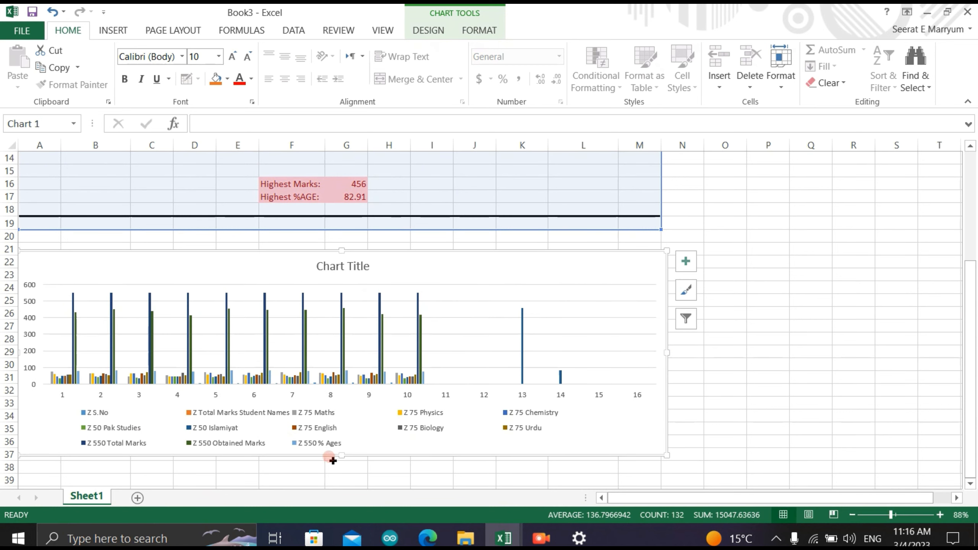
{"action": "scroll", "coordinate": [343, 486], "scroll_direction": "down", "scroll_amount": 1}
{"action": "left_click_drag", "start_coordinate": [348, 492], "coordinate": [350, 510]}
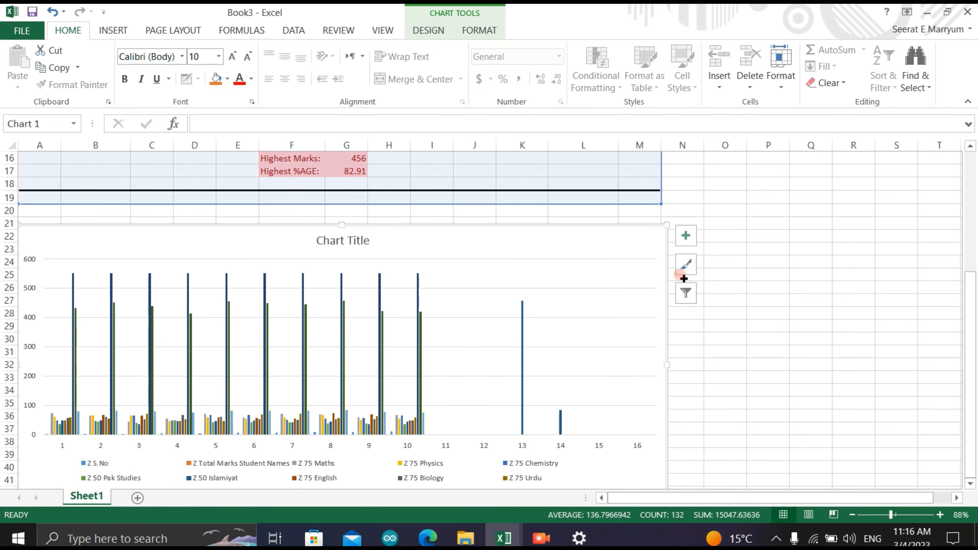
- Try chart Style 5 on the column chart, and apply the style with the dark grey gradient background instead
{"action": "left_click", "coordinate": [687, 266]}
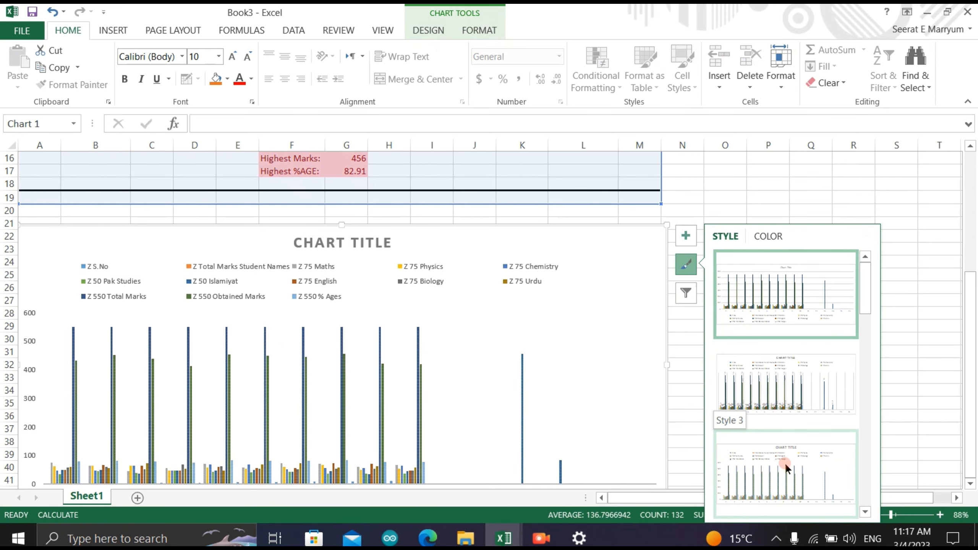
{"action": "left_click", "coordinate": [869, 404]}
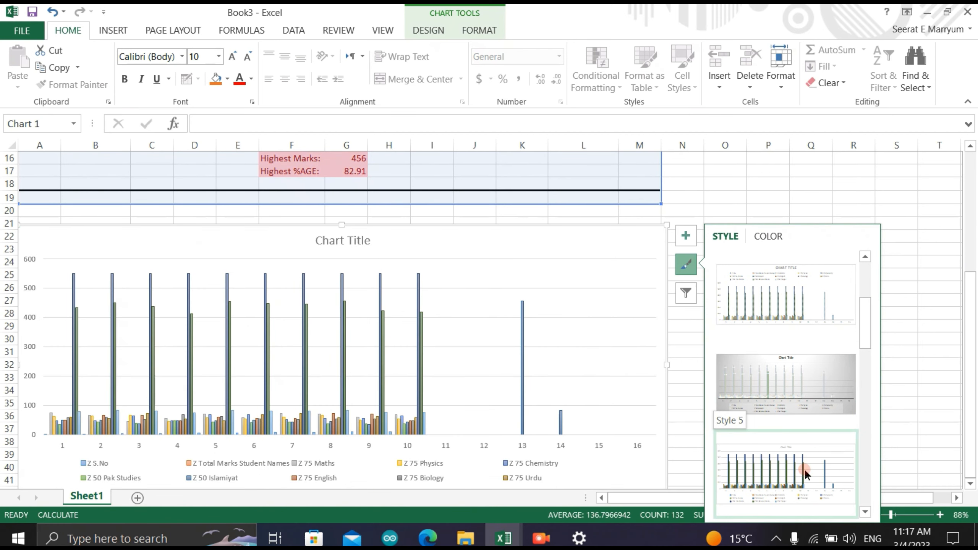
{"action": "left_click", "coordinate": [804, 469]}
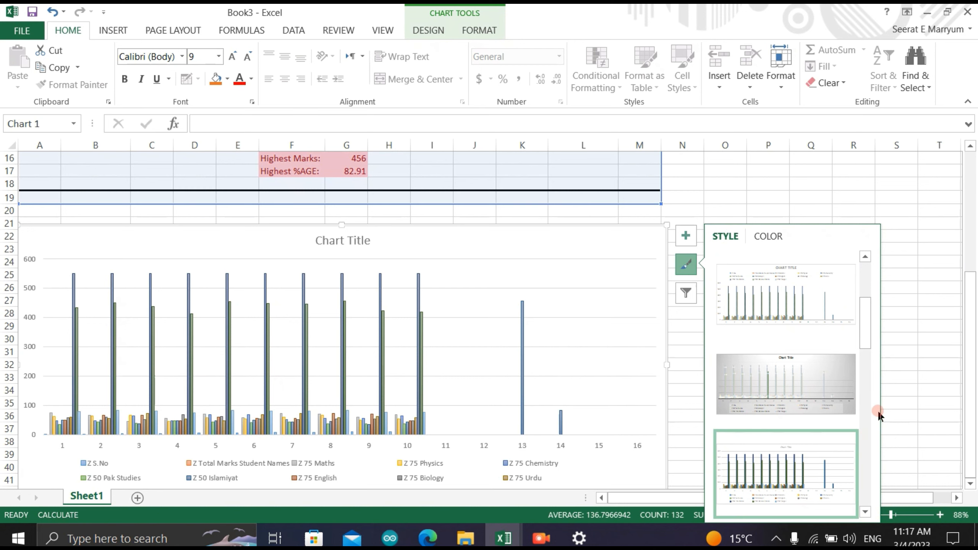
{"action": "scroll", "coordinate": [867, 410], "scroll_direction": "down", "scroll_amount": 3}
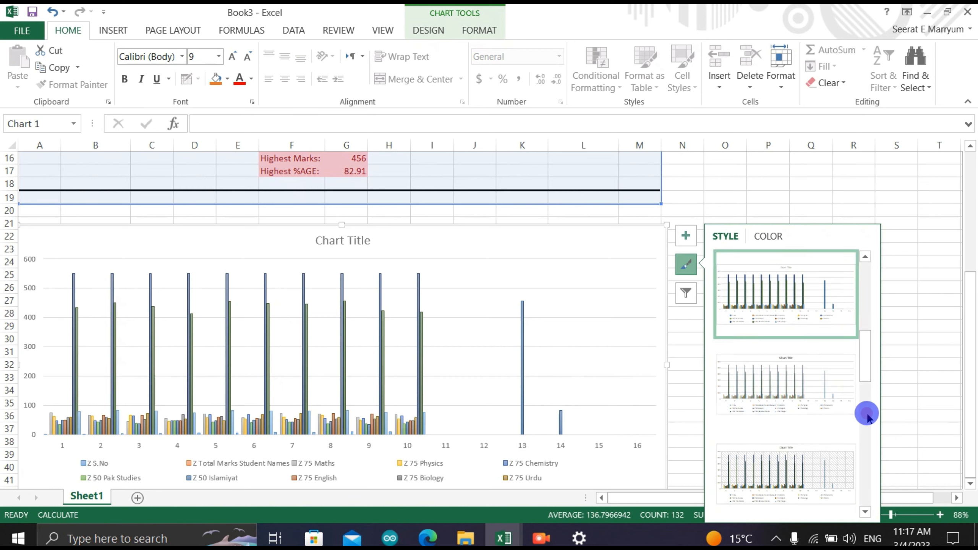
{"action": "left_click", "coordinate": [785, 403]}
- Widen the dark-styled chart to the end of column O and deselect it
{"action": "left_click", "coordinate": [471, 350]}
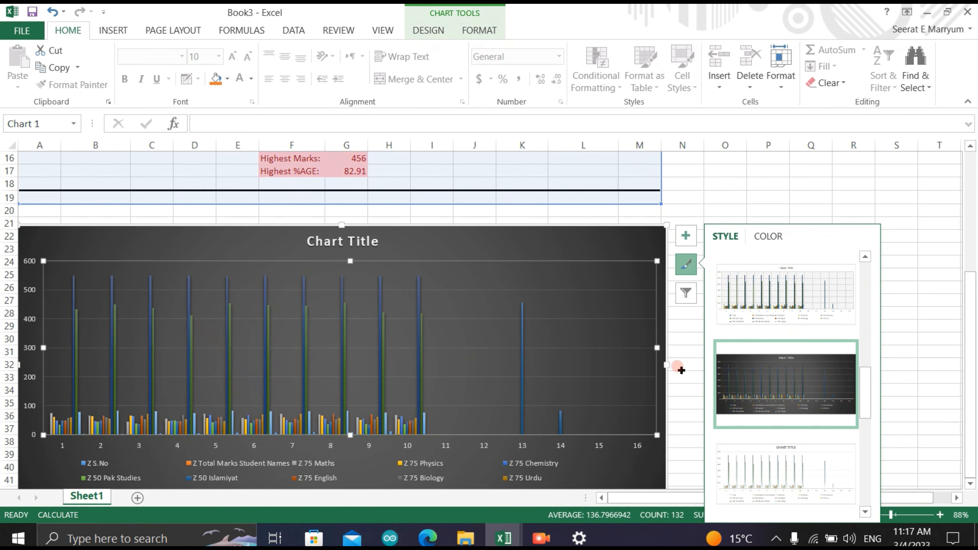
{"action": "left_click_drag", "start_coordinate": [667, 366], "coordinate": [746, 384]}
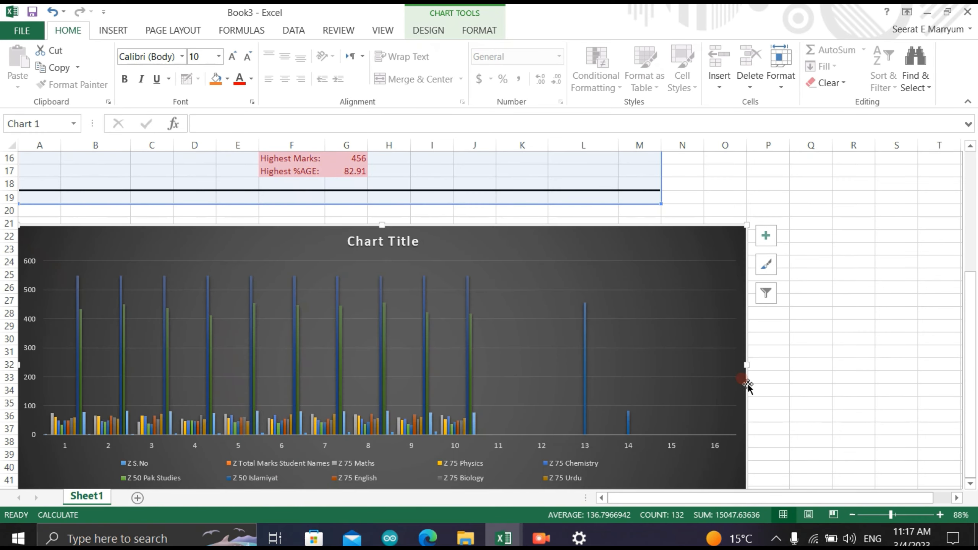
{"action": "left_click", "coordinate": [867, 334]}
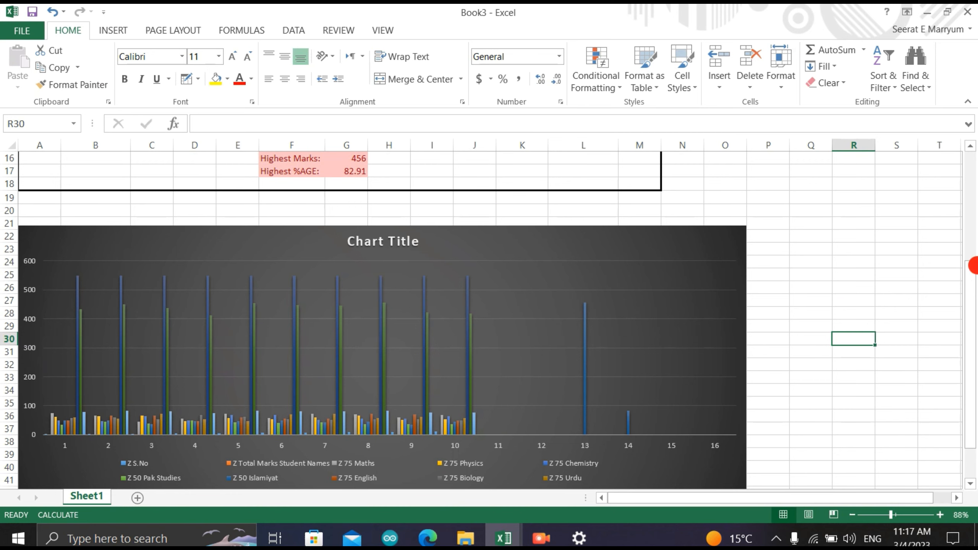
{"action": "scroll", "coordinate": [975, 157], "scroll_direction": "up", "scroll_amount": 5}
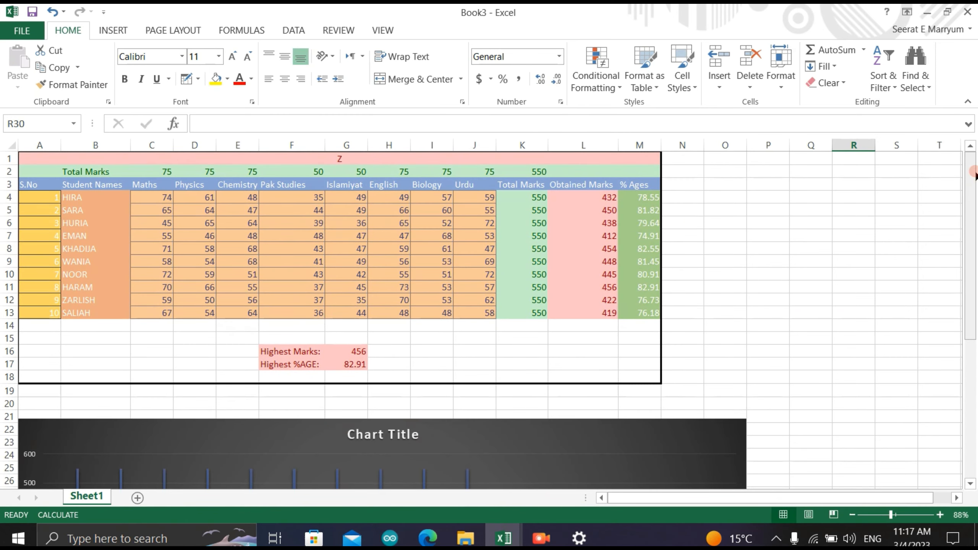
{"action": "mouse_move", "coordinate": [551, 542]}
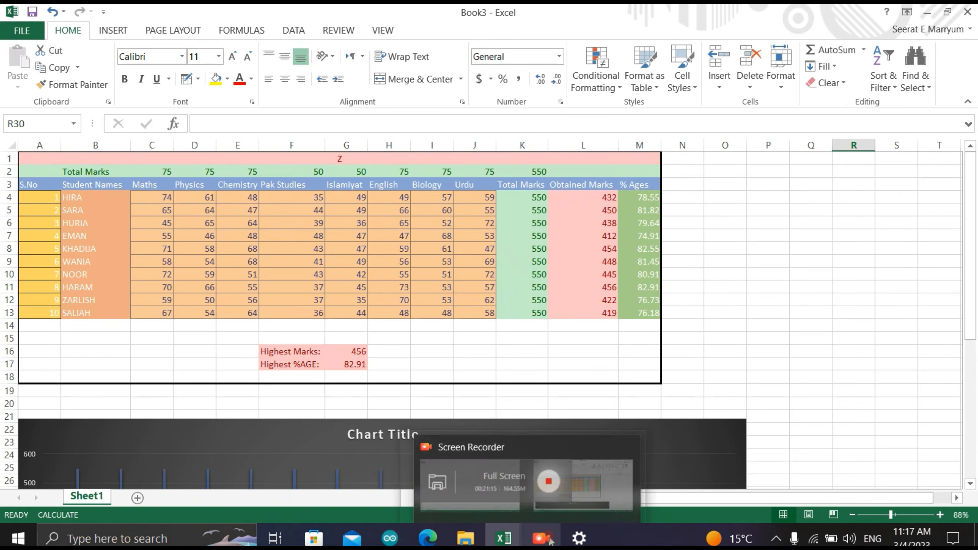